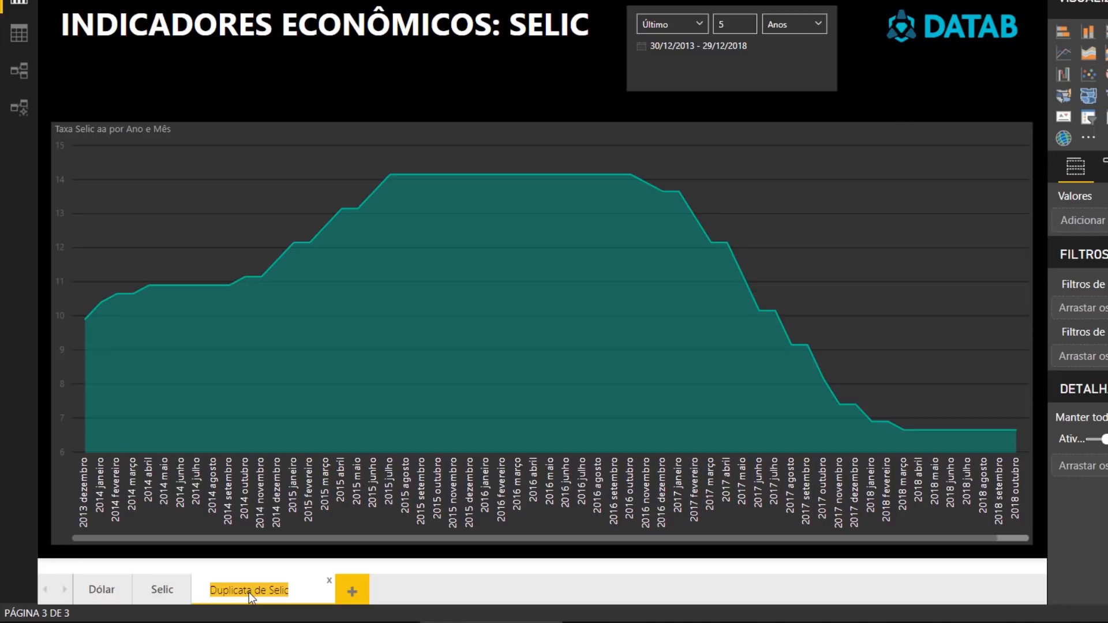
# Rename the duplicated Selic page as IPCA and change SELIC to IPCA in its report title.
pyautogui.press('BackSpace')
pyautogui.write('IPCA')
pyautogui.press('Return')
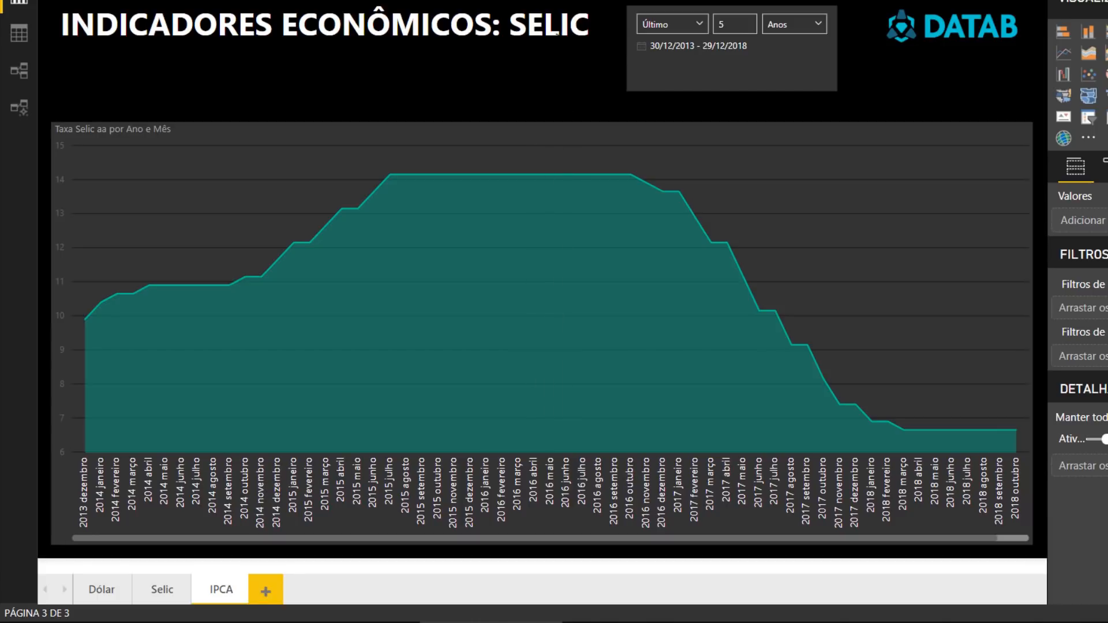
pyautogui.doubleClick(557, 11)
pyautogui.write('IPCA')
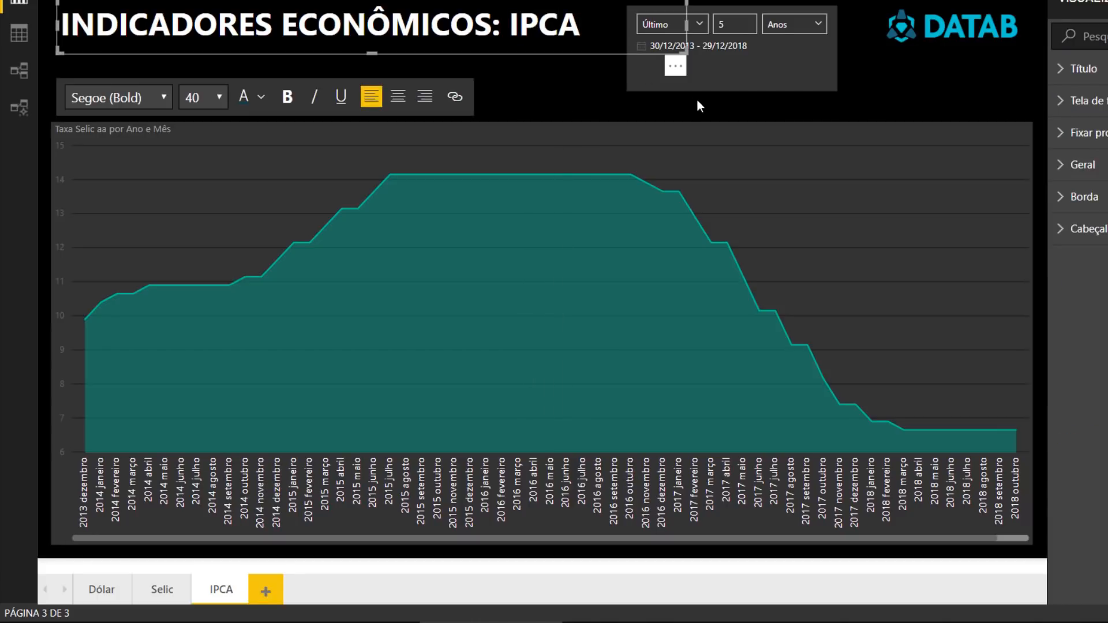
# Delete the Selic area chart and the relative date slicer from the IPCA page.
pyautogui.click(709, 132)
pyautogui.press('Delete')
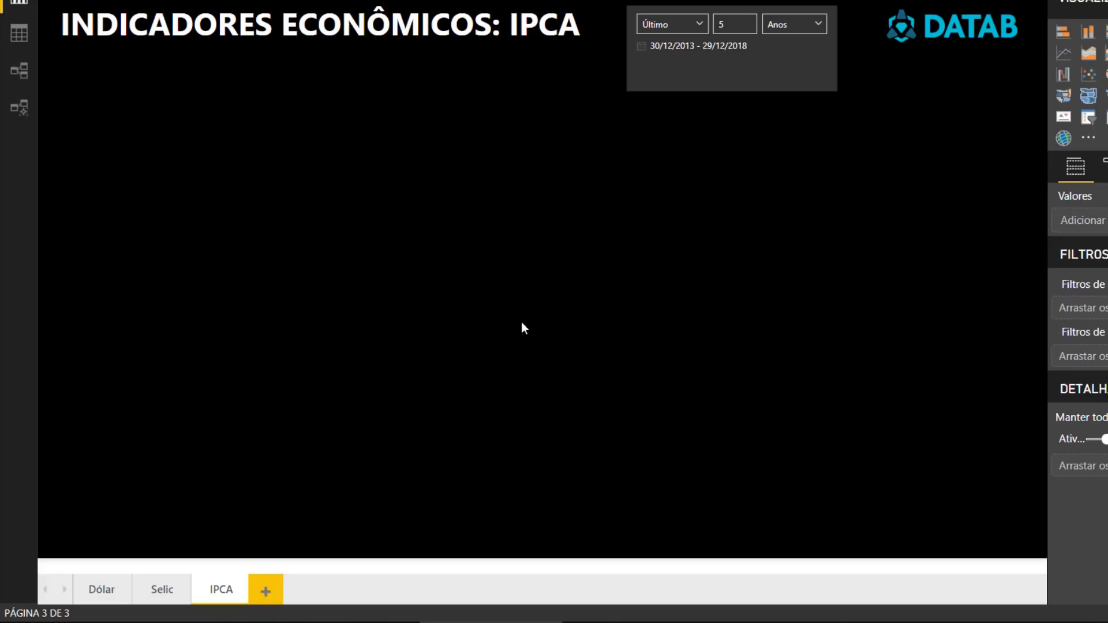
pyautogui.click(732, 52)
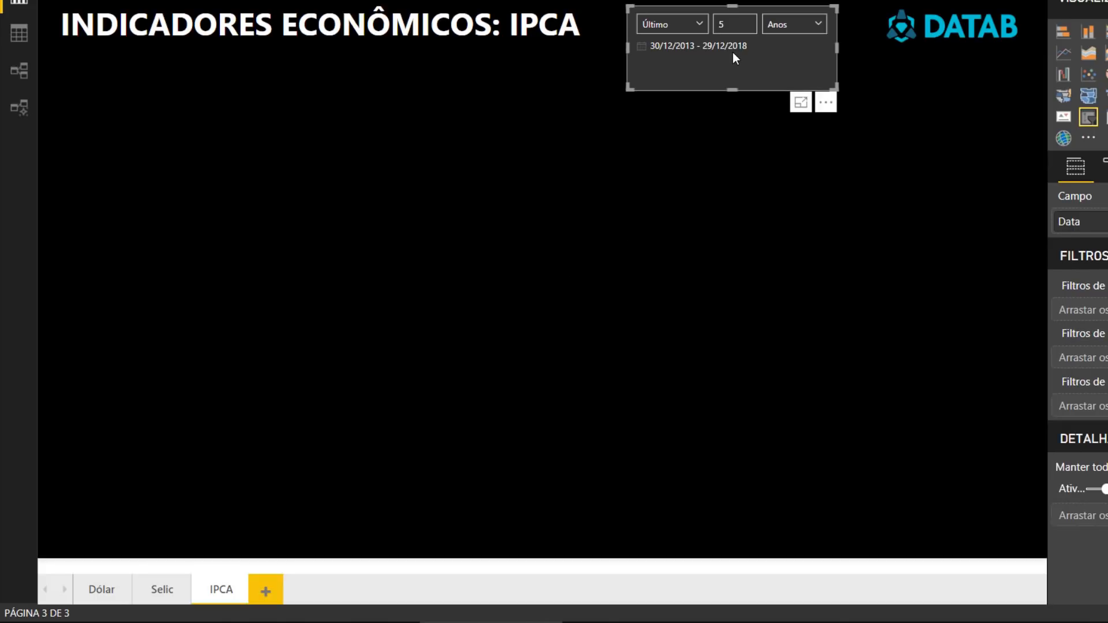
pyautogui.press('Delete')
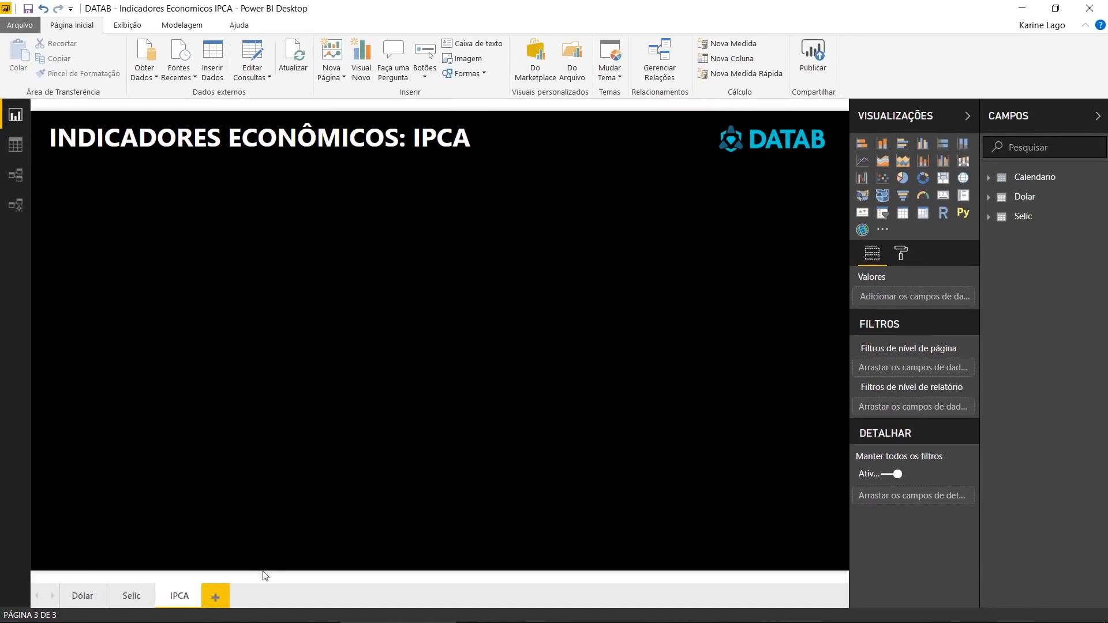
# Switch to Firefox, search Google for "ipca" and open the Portal Brasil IPCA page from the results.
pyautogui.click(166, 609)
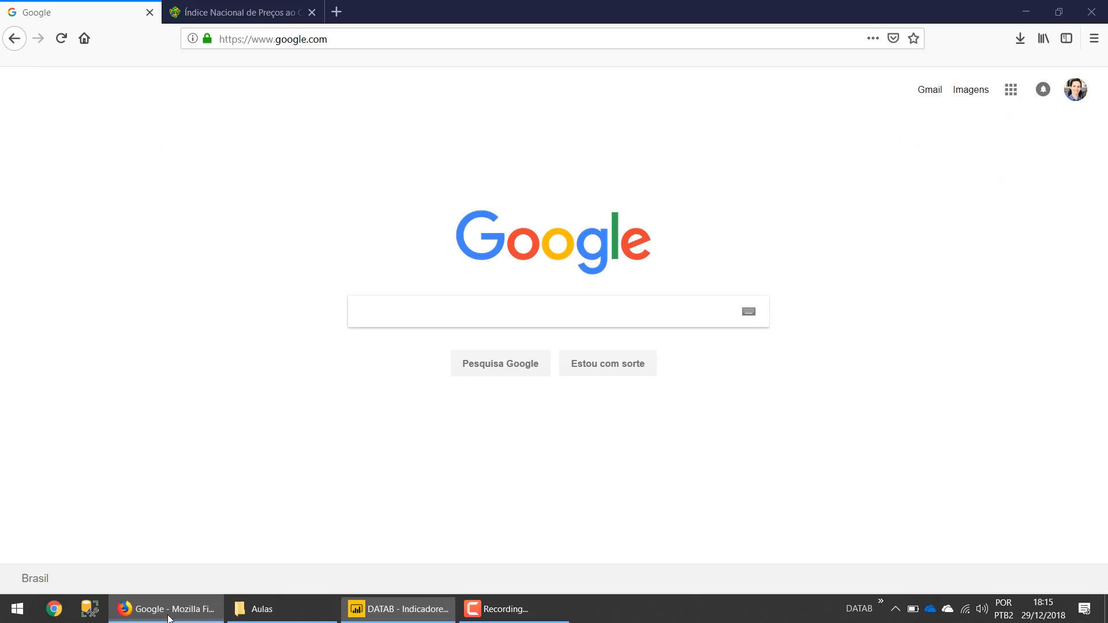
pyautogui.click(411, 310)
pyautogui.write('ipca')
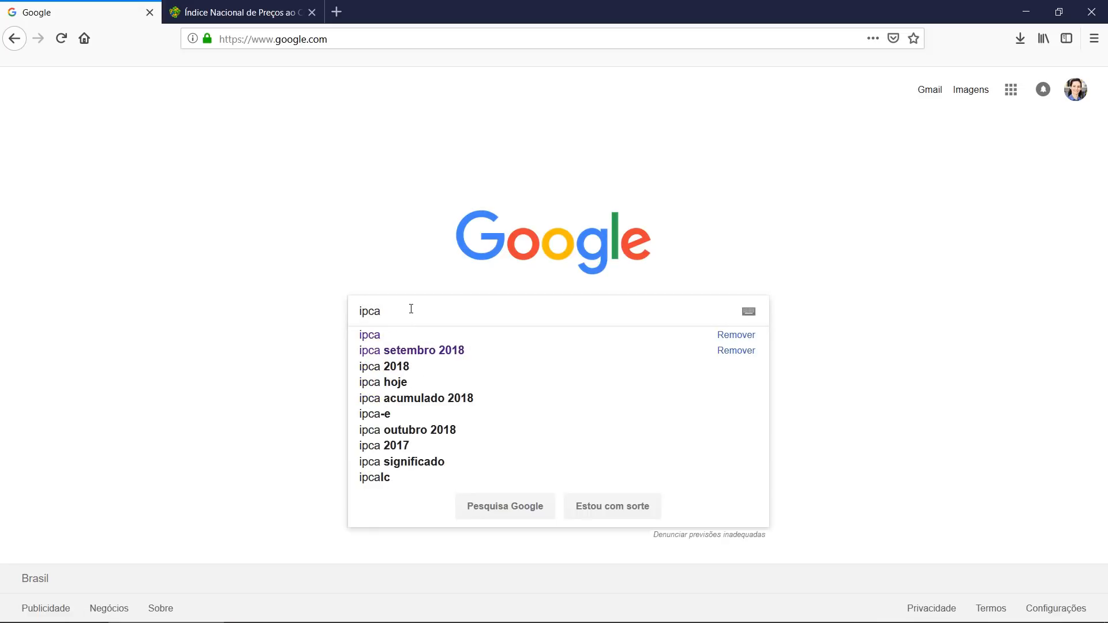
pyautogui.press('Return')
pyautogui.scroll(-9, 411, 310)
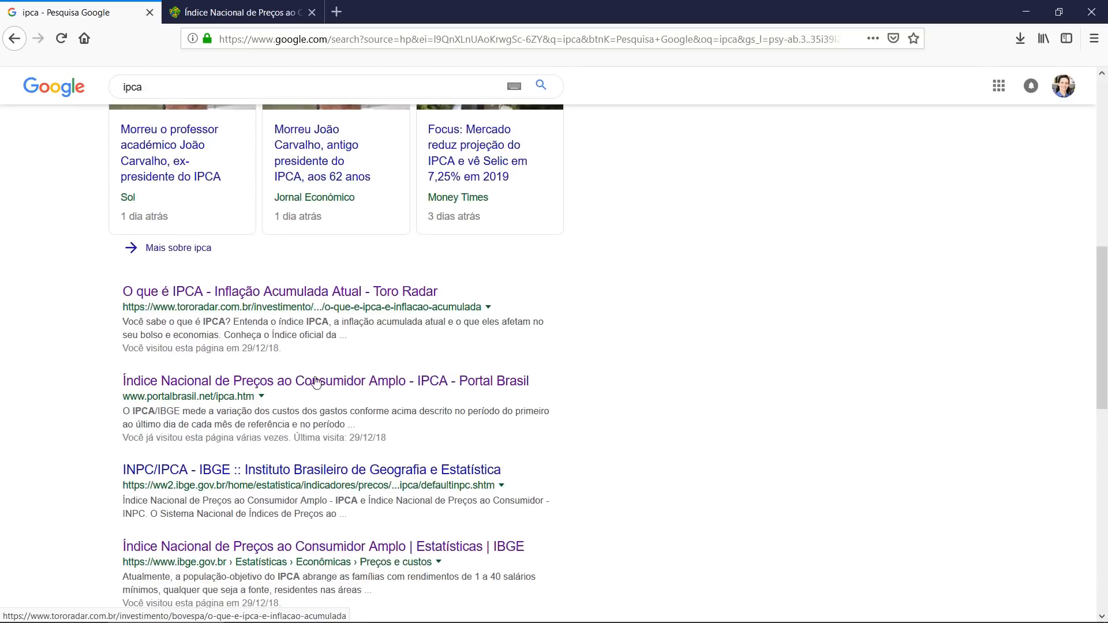
pyautogui.click(194, 392)
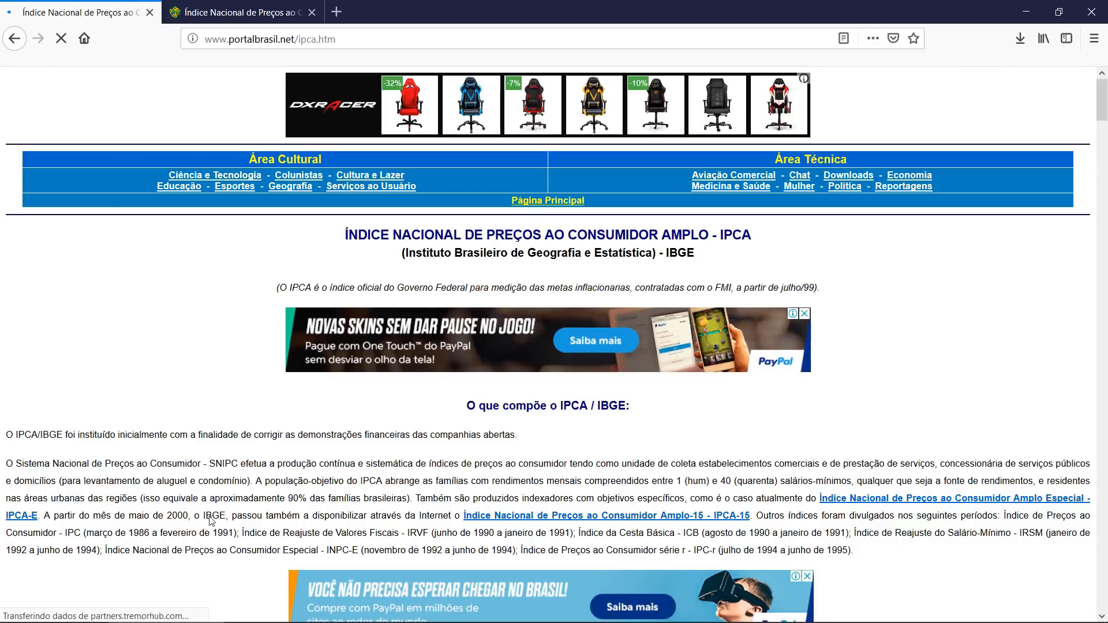
# Examine the table of product and service group weights, marking the Alimentação e bebidas entry and its weight from 01.01.2012.
pyautogui.scroll(-4, 214, 479)
pyautogui.scroll(-5, 214, 479)
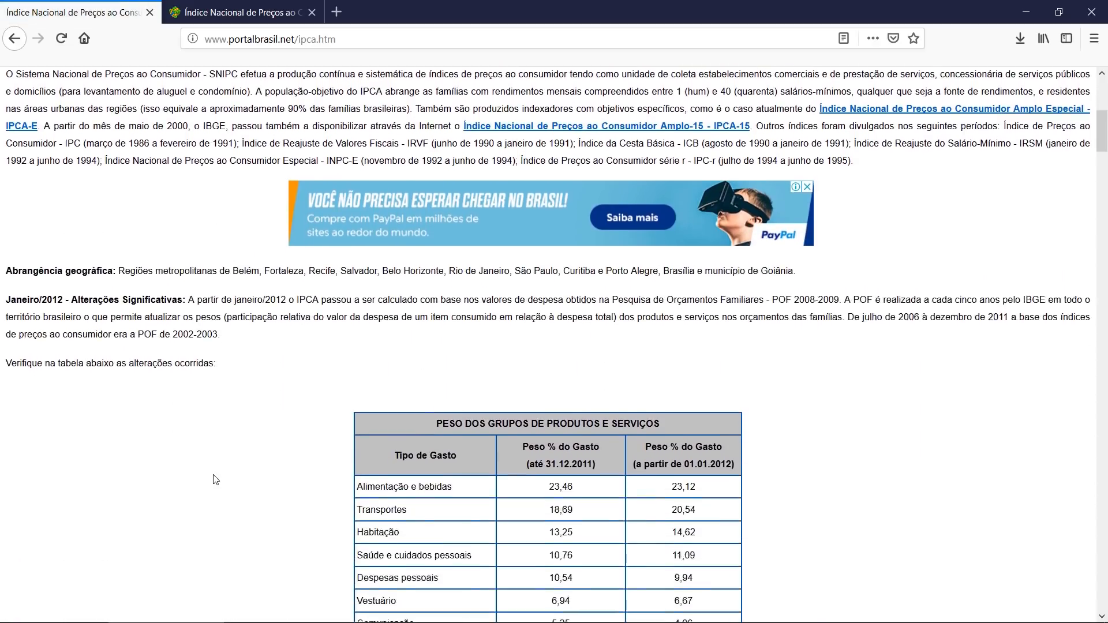
pyautogui.moveTo(435, 316); pyautogui.dragTo(715, 517)
pyautogui.click(431, 344)
pyautogui.tripleClick(431, 344)
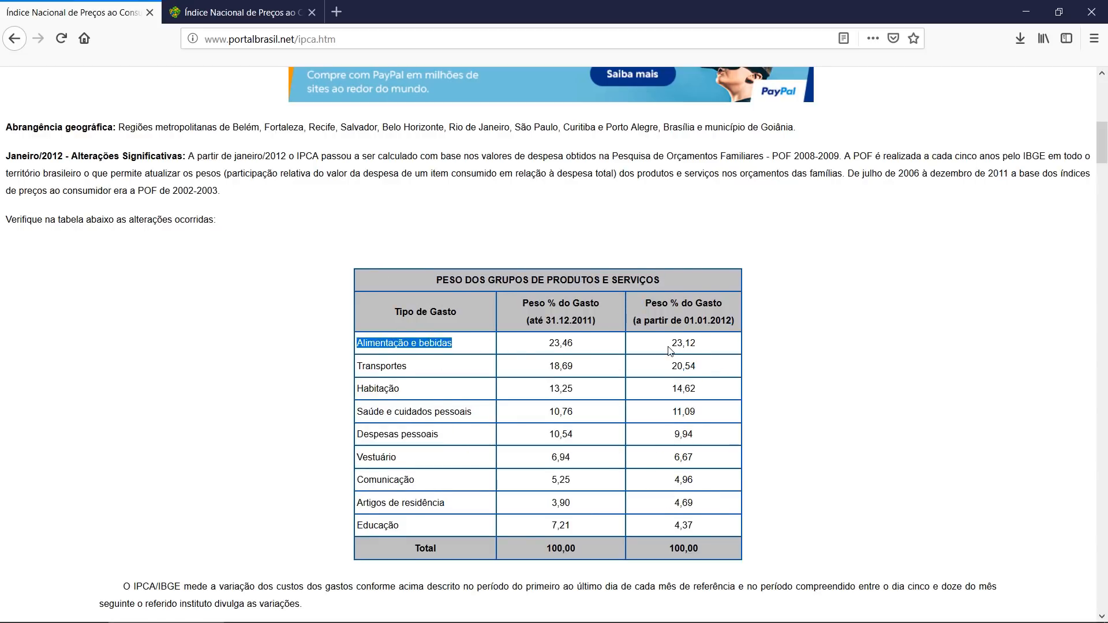
pyautogui.moveTo(670, 344); pyautogui.dragTo(696, 344)
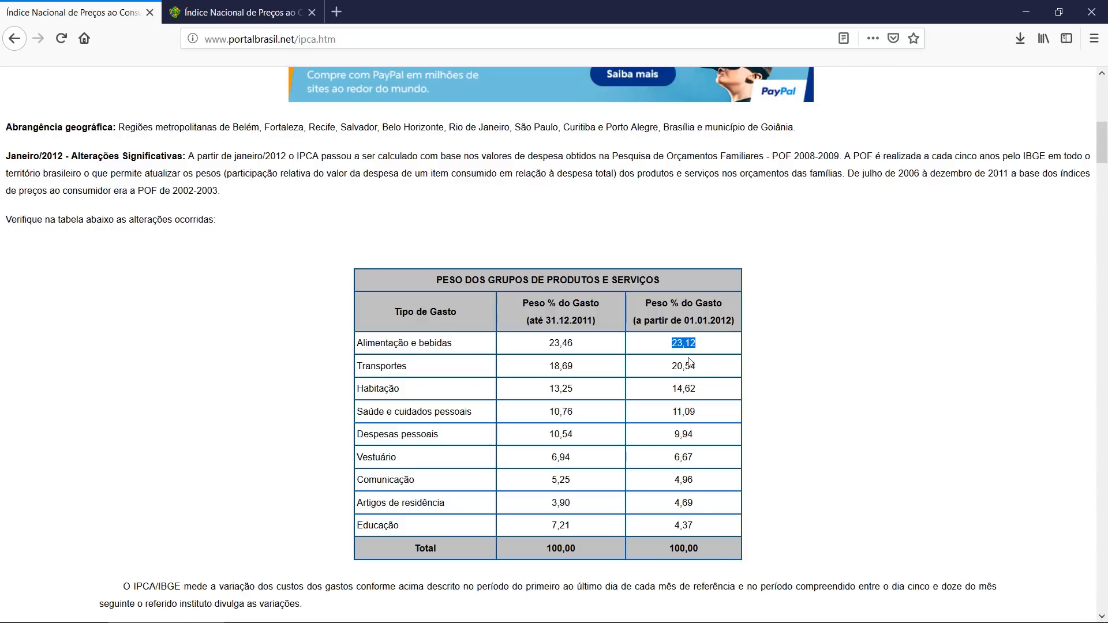
# Review the monthly IPCA index table from Nov/2018 back to Jan/2004 and the simplified yearly table below it.
pyautogui.scroll(-4, 733, 525)
pyautogui.scroll(-4, 731, 518)
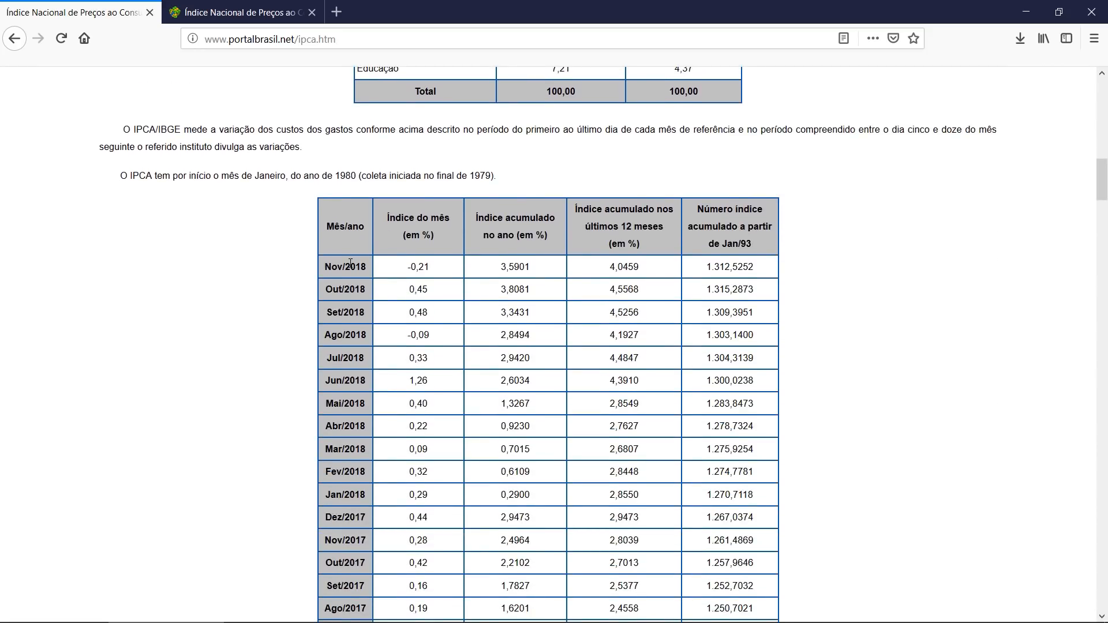
pyautogui.moveTo(406, 267); pyautogui.dragTo(430, 266)
pyautogui.scroll(-15, 349, 287)
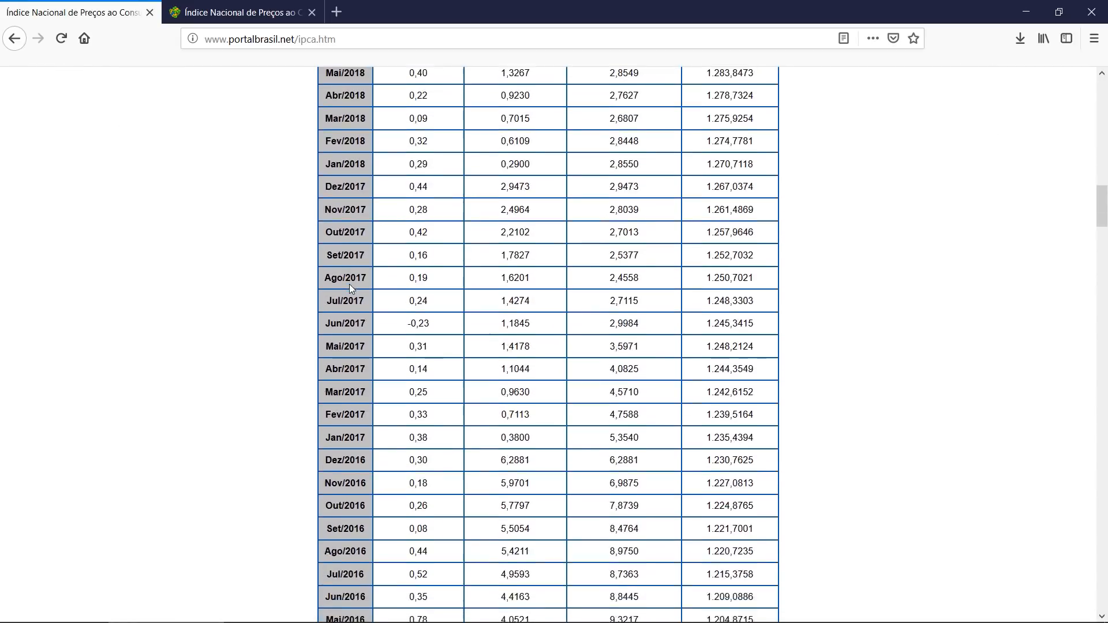
pyautogui.scroll(-20, 350, 287)
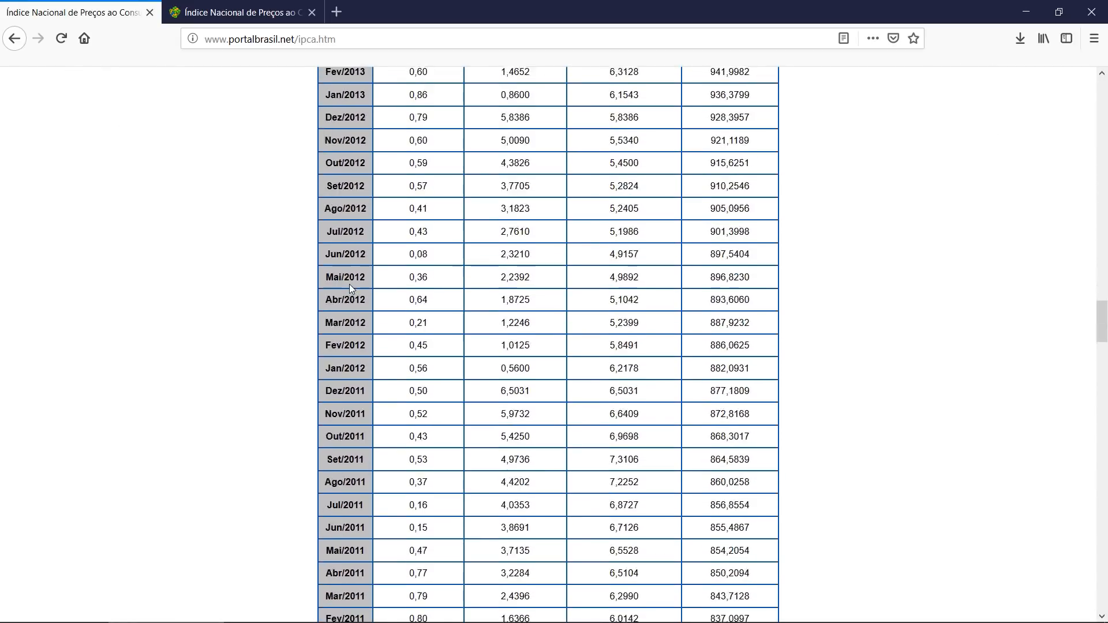
pyautogui.scroll(-20, 351, 287)
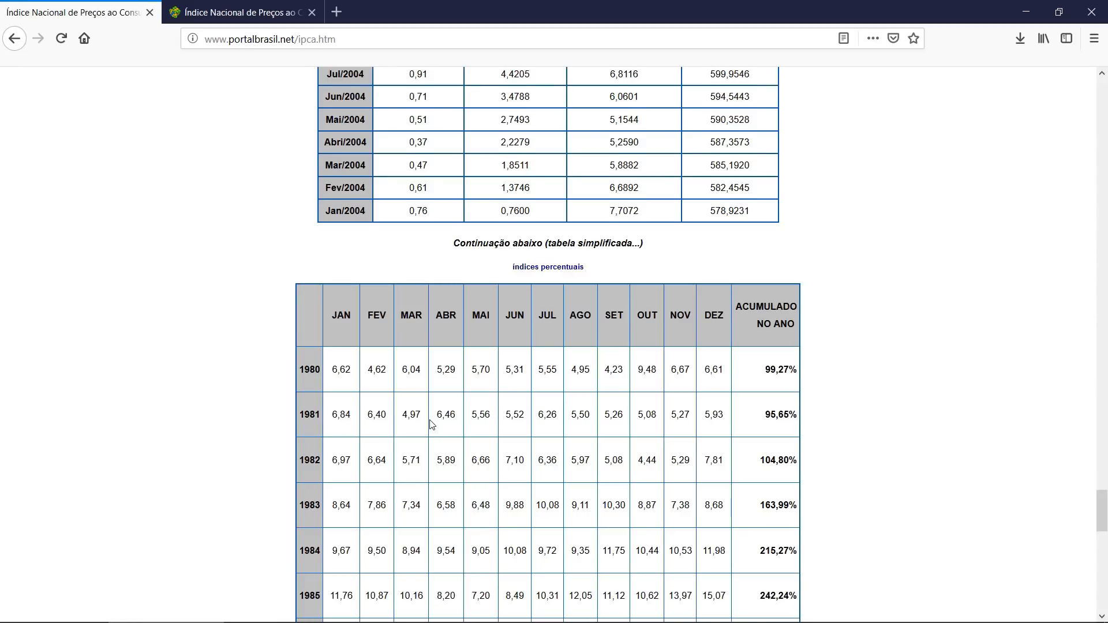
pyautogui.scroll(-18, 432, 424)
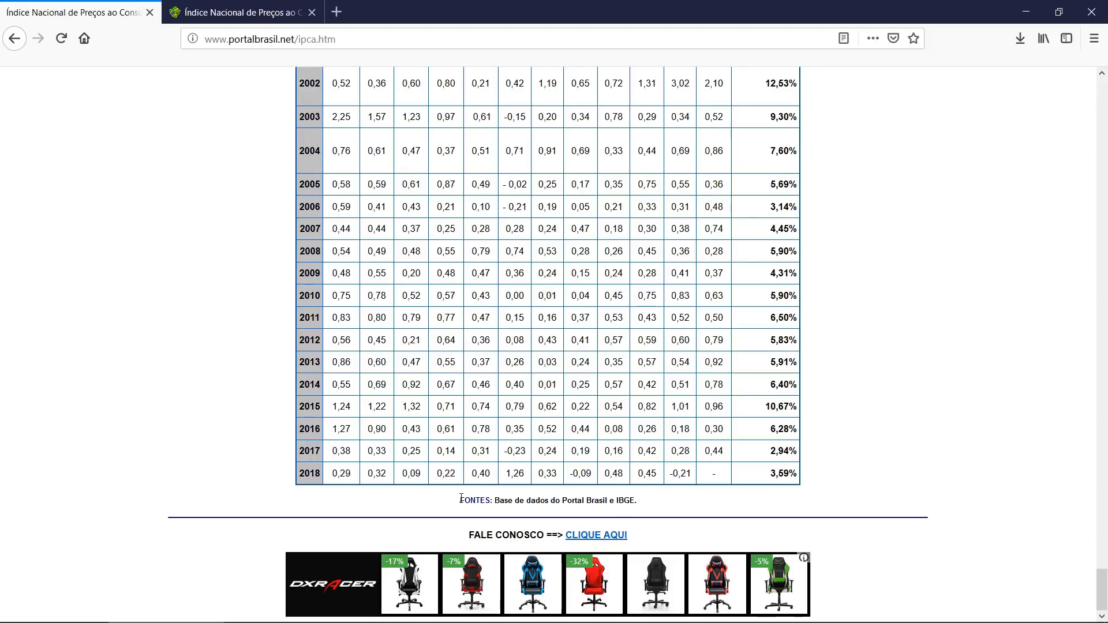
# Check the data sources note beneath the yearly table, highlighting the mention of IBGE.
pyautogui.moveTo(461, 495); pyautogui.dragTo(647, 507)
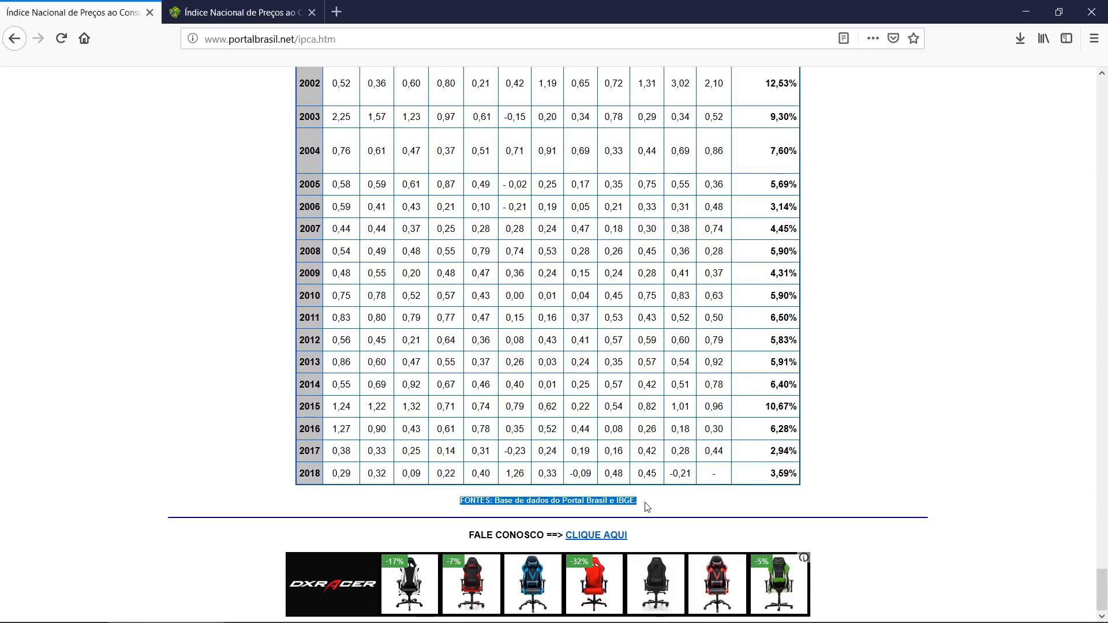
pyautogui.doubleClick(625, 501)
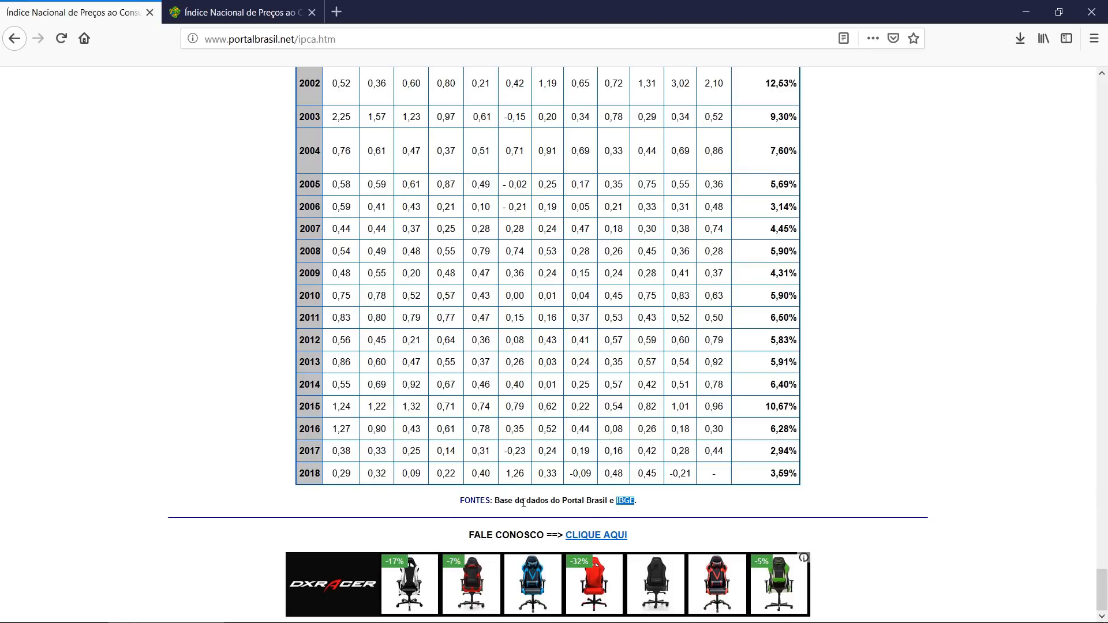
pyautogui.moveTo(524, 502); pyautogui.dragTo(612, 497)
pyautogui.tripleClick(637, 499)
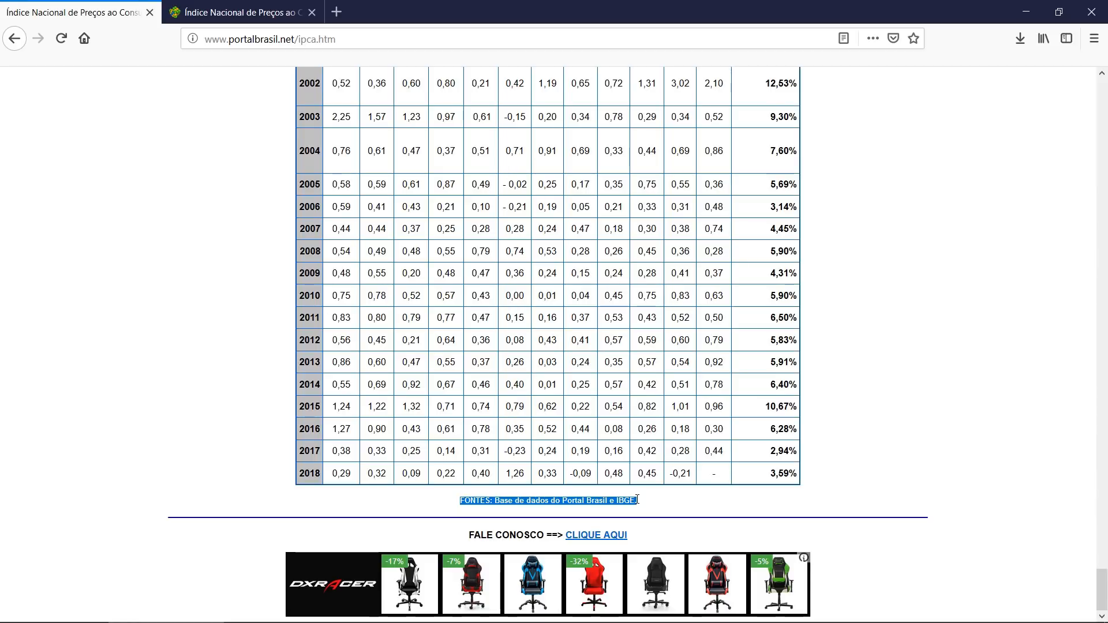
# On the dados.gov.br IPCA dataset page, go to the html-ipca-1419 resource in the SIDRA system.
pyautogui.click(251, 9)
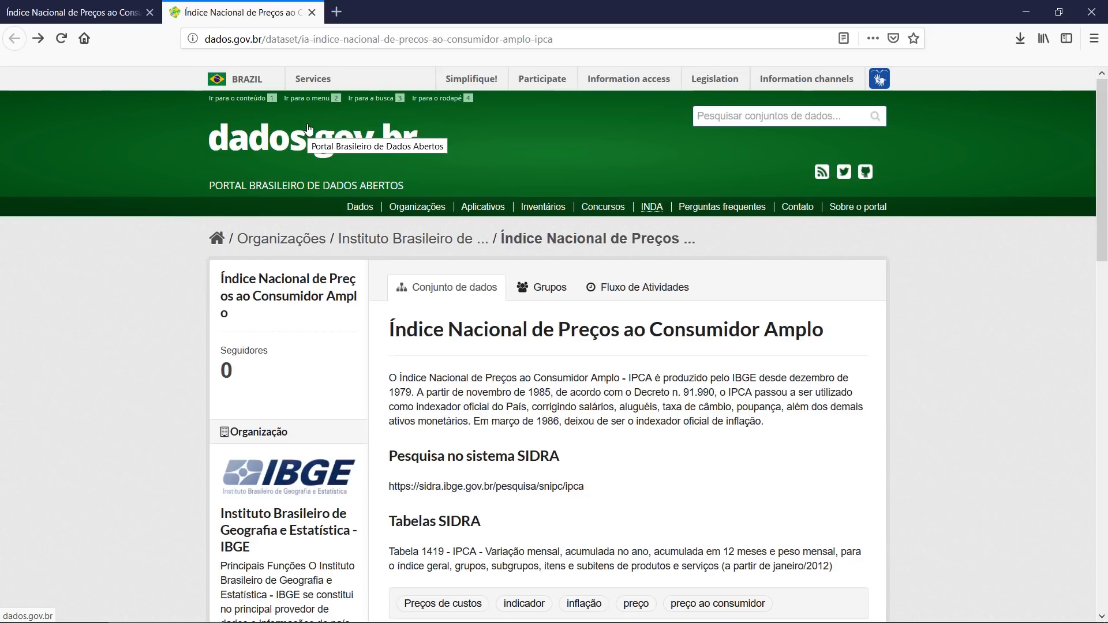
pyautogui.doubleClick(548, 455)
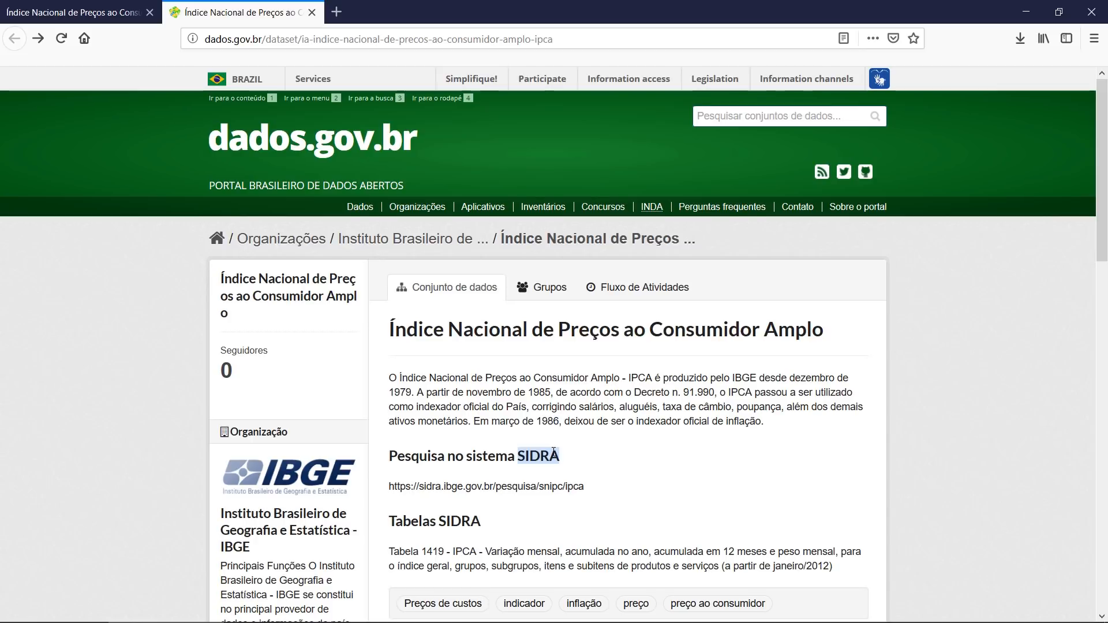
pyautogui.scroll(-3, 554, 452)
pyautogui.scroll(-5, 553, 456)
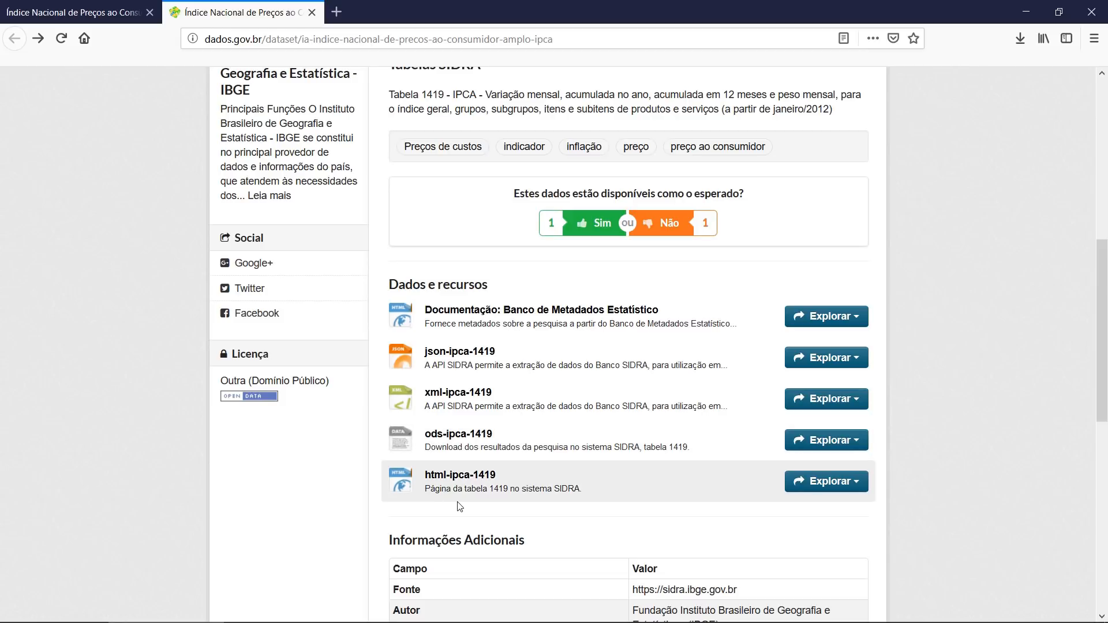
pyautogui.click(858, 490)
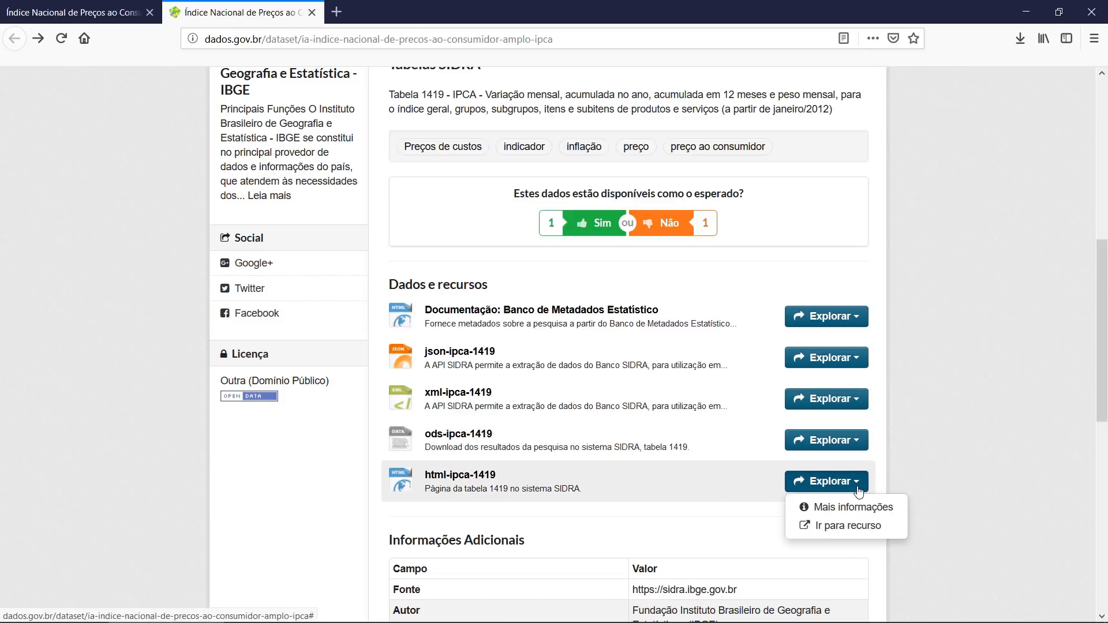
pyautogui.click(840, 526)
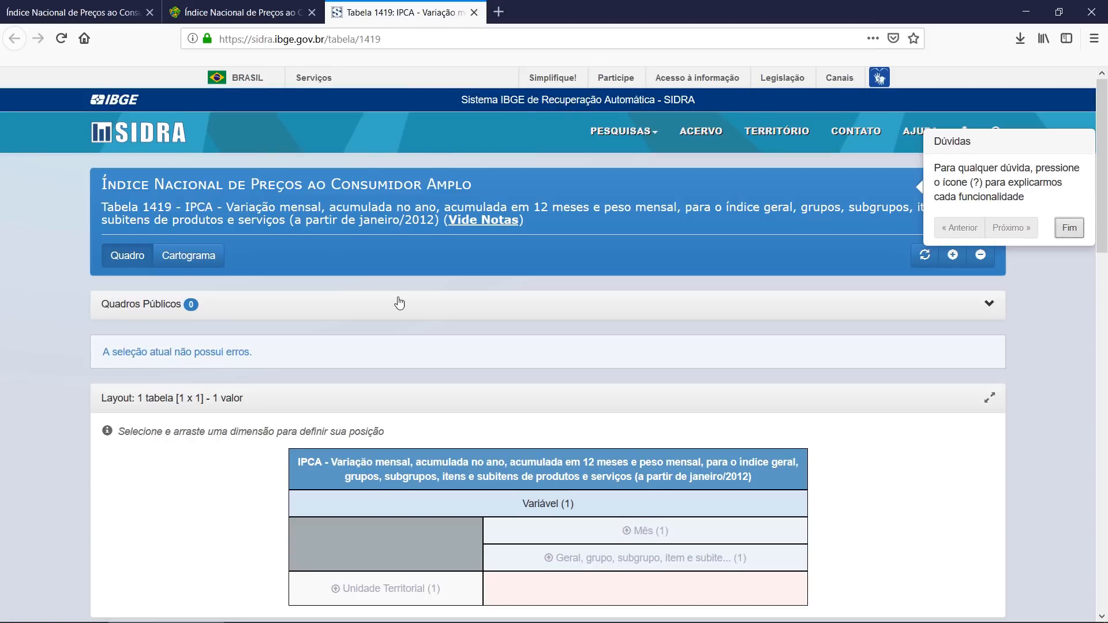
# Add IPCA - Variação acumulada no ano and the six items from 1.Alimentação e bebidas through 1101052.Feijão - preto to the table 1419 selection.
pyautogui.scroll(-5, 410, 312)
pyautogui.scroll(-1, 390, 382)
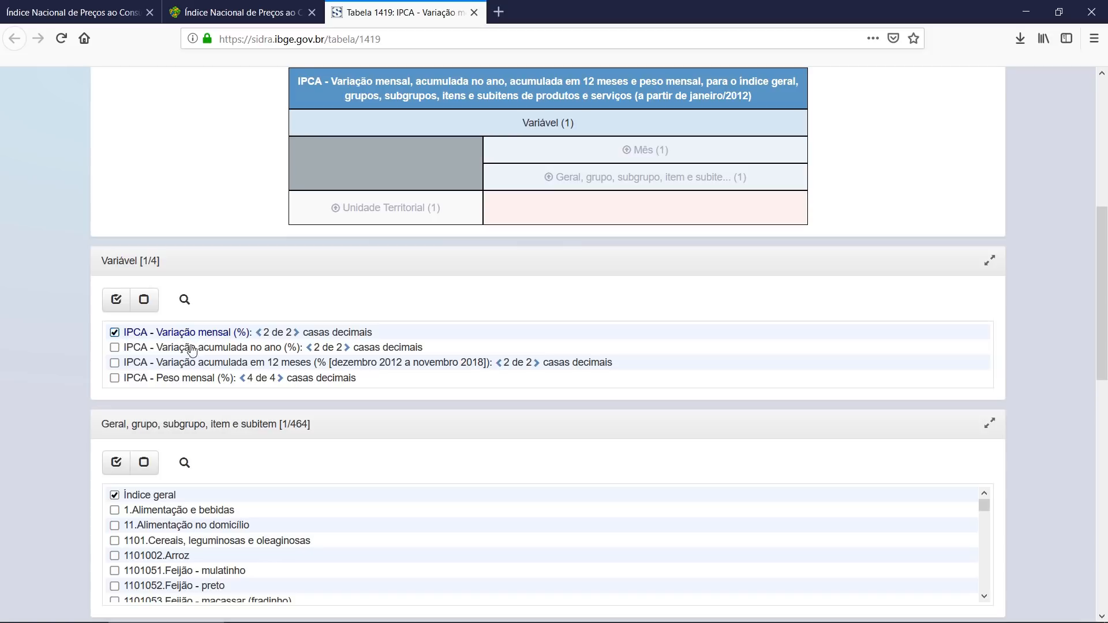
pyautogui.click(114, 347)
pyautogui.scroll(-3, 116, 386)
pyautogui.click(145, 358)
pyautogui.click(146, 373)
pyautogui.click(147, 388)
pyautogui.click(149, 405)
pyautogui.click(147, 420)
pyautogui.click(148, 435)
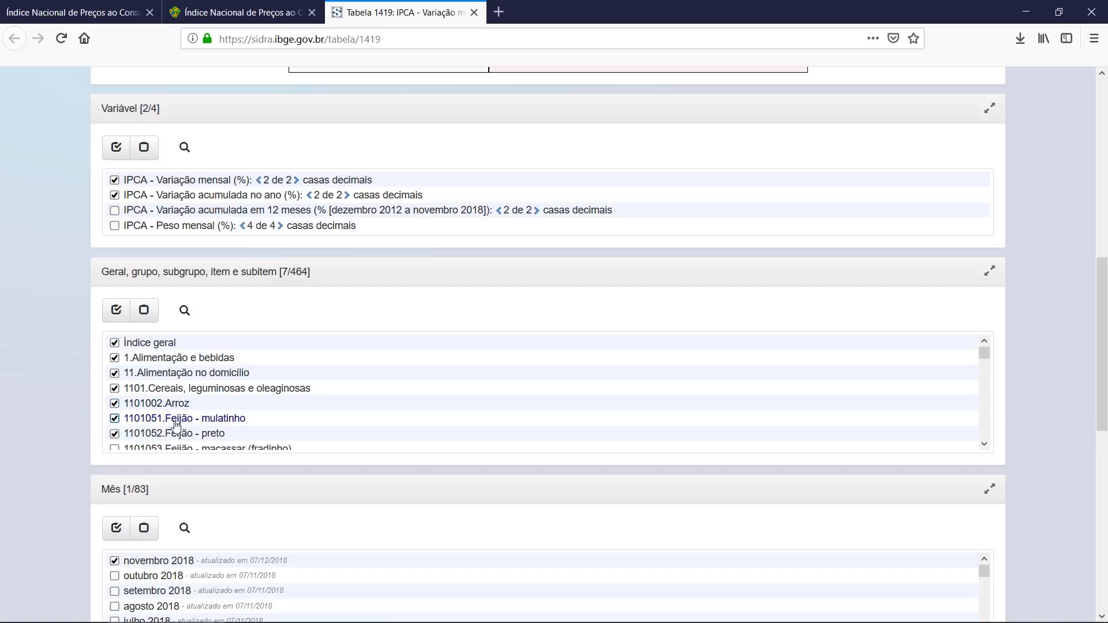
# Look through the available items, months and territorial units of table 1419, expanding the Município levels.
pyautogui.scroll(-7, 176, 426)
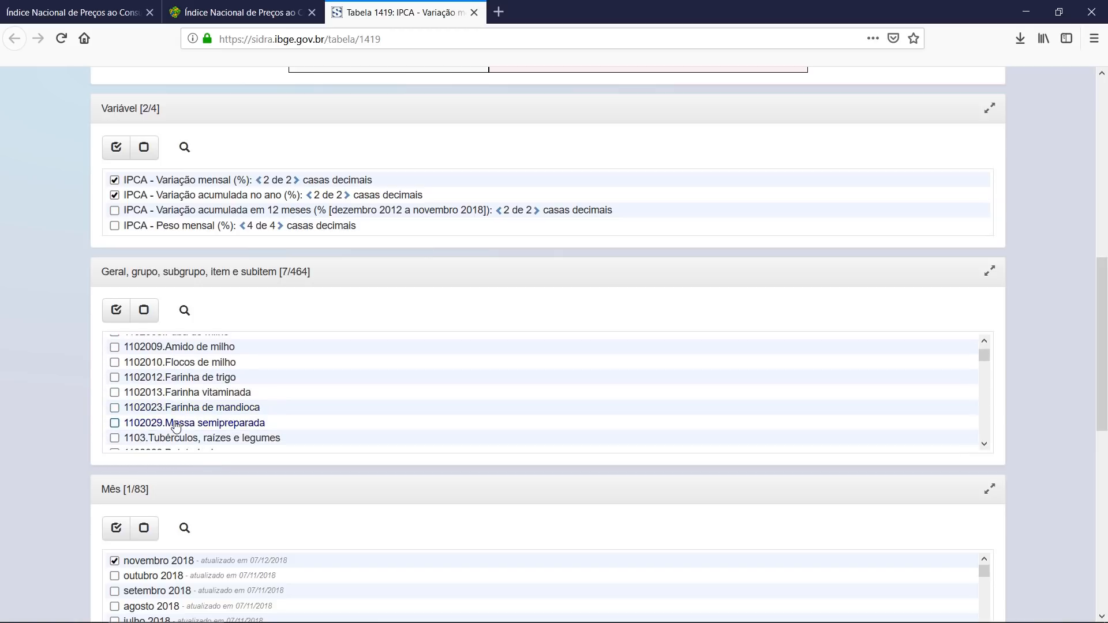
pyautogui.scroll(7, 176, 425)
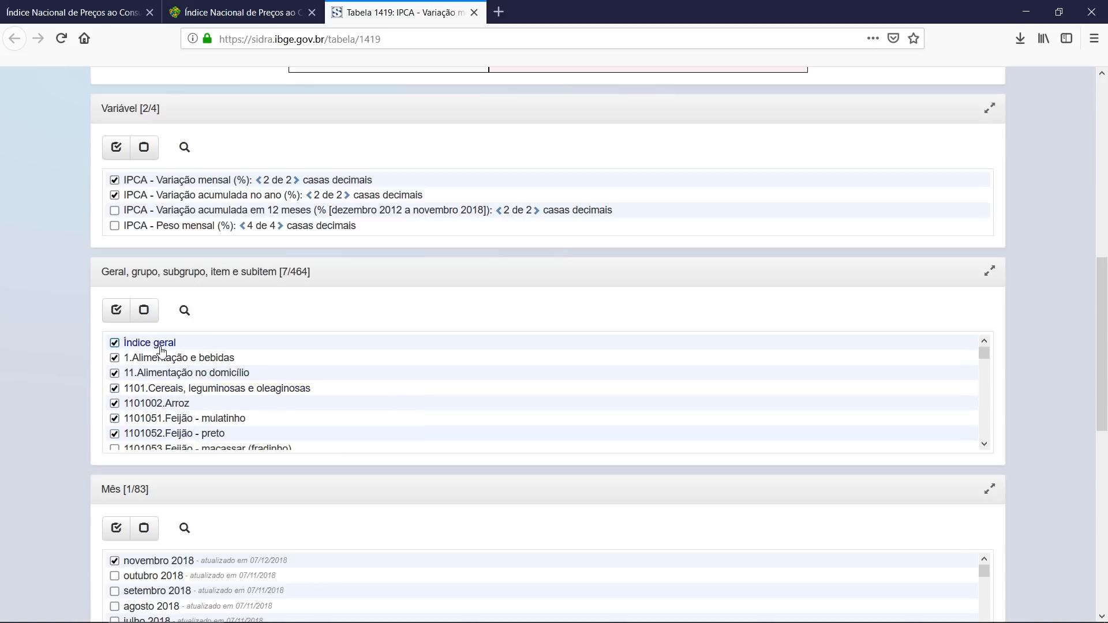
pyautogui.scroll(-7, 179, 369)
pyautogui.scroll(-5, 191, 391)
pyautogui.scroll(-8, 190, 391)
pyautogui.scroll(-20, 191, 391)
pyautogui.scroll(-15, 191, 391)
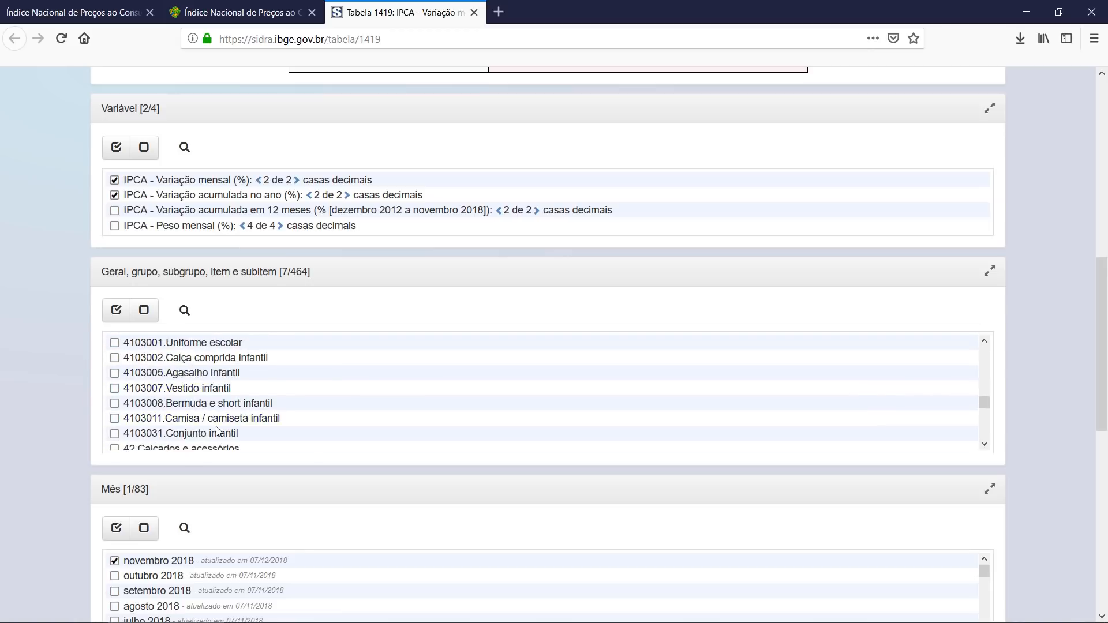
pyautogui.click(225, 424)
pyautogui.scroll(-7, 130, 418)
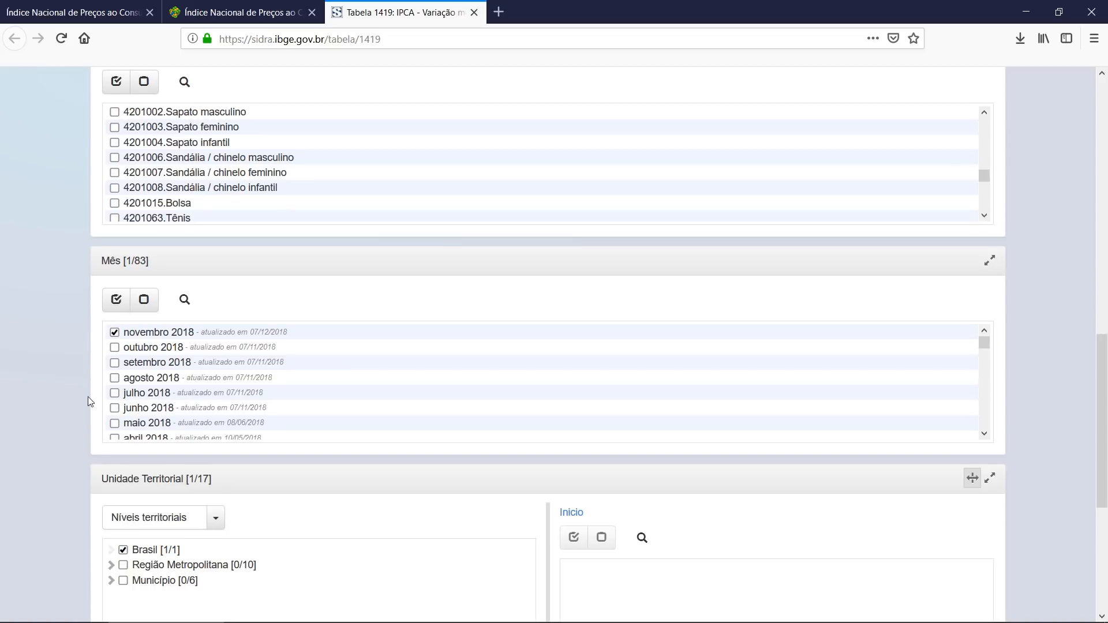
pyautogui.scroll(-5, 72, 424)
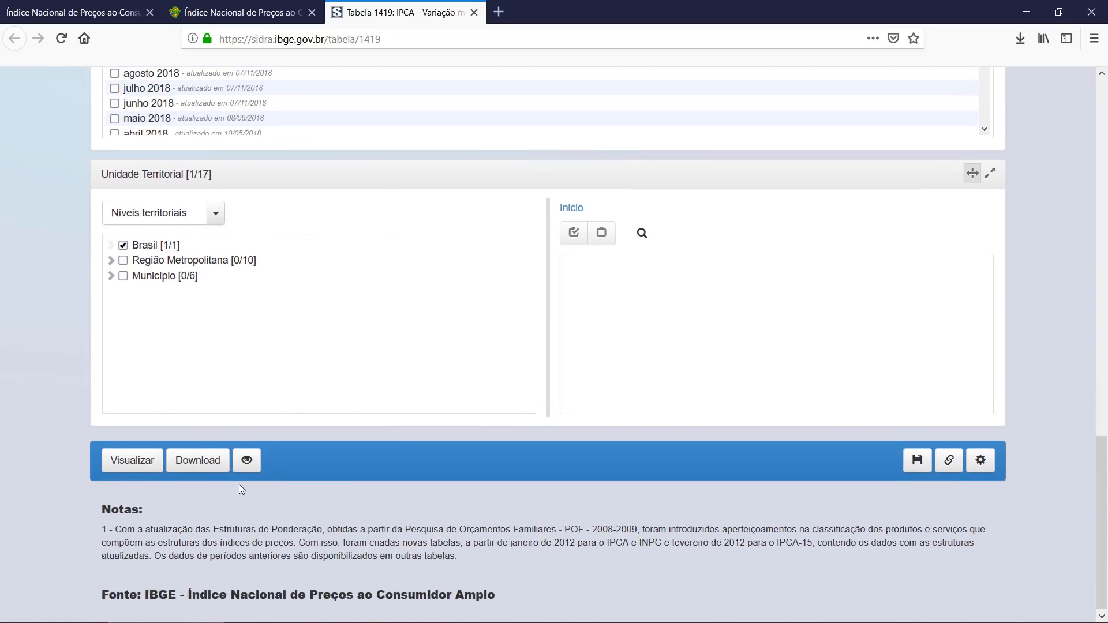
pyautogui.click(112, 276)
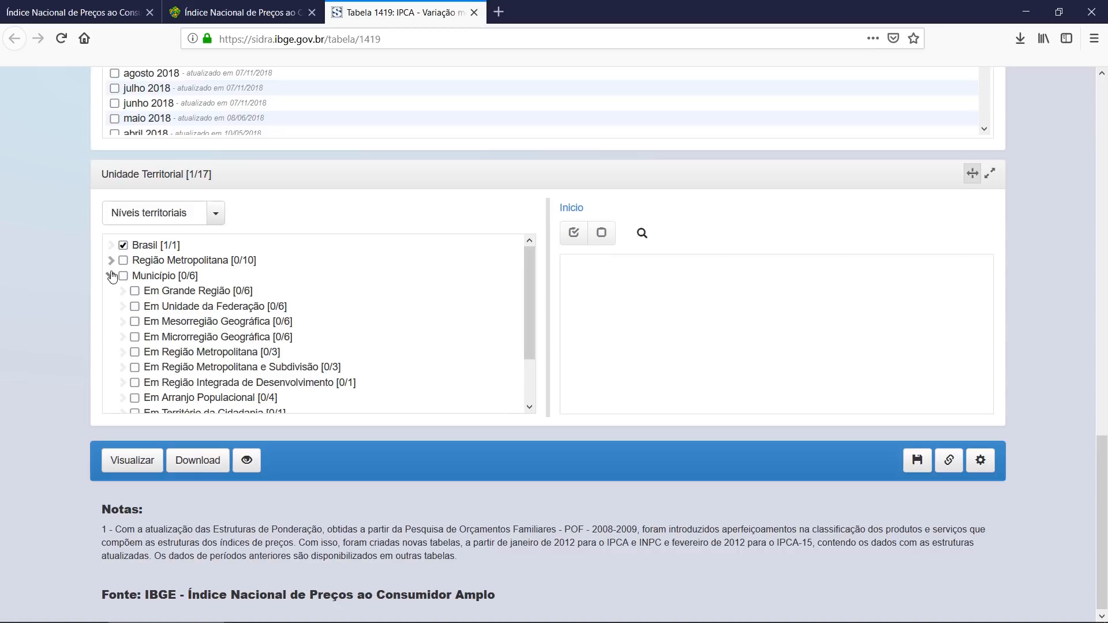
# Open the links for the current table 1419 selection and highlight the API parameters URL.
pyautogui.click(952, 465)
pyautogui.click(453, 200)
pyautogui.moveTo(709, 205); pyautogui.dragTo(374, 198)
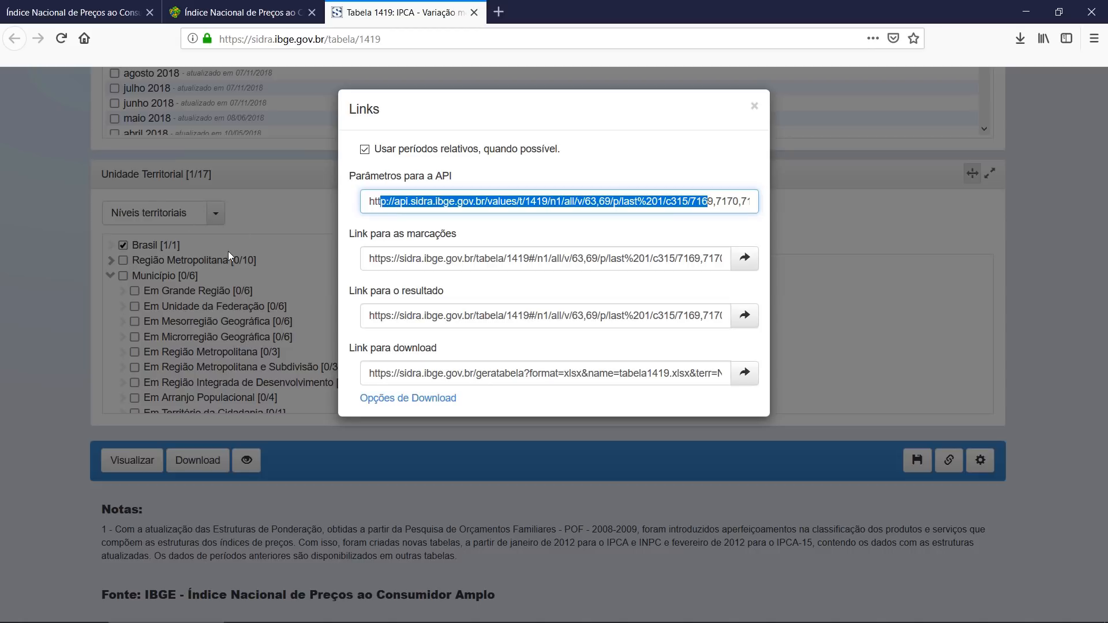
# Return to the beginning of the dados.gov.br IPCA dataset page.
pyautogui.click(245, 12)
pyautogui.scroll(8, 587, 206)
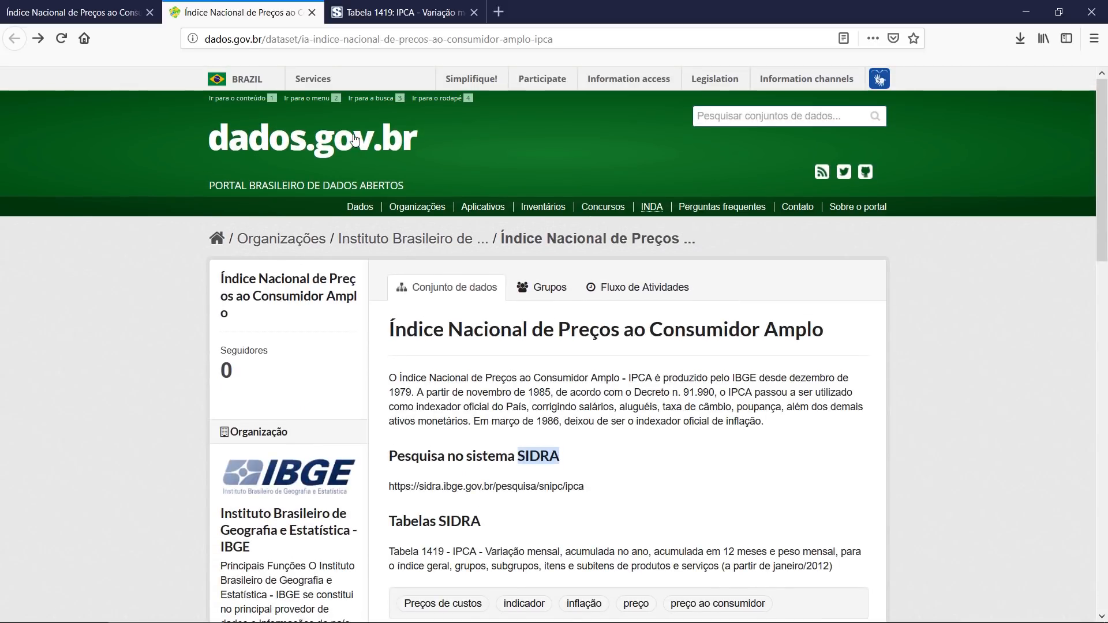
# Open the json-ipca-1419 resource from the IPCA dataset's list of data and resources.
pyautogui.scroll(-6, 788, 494)
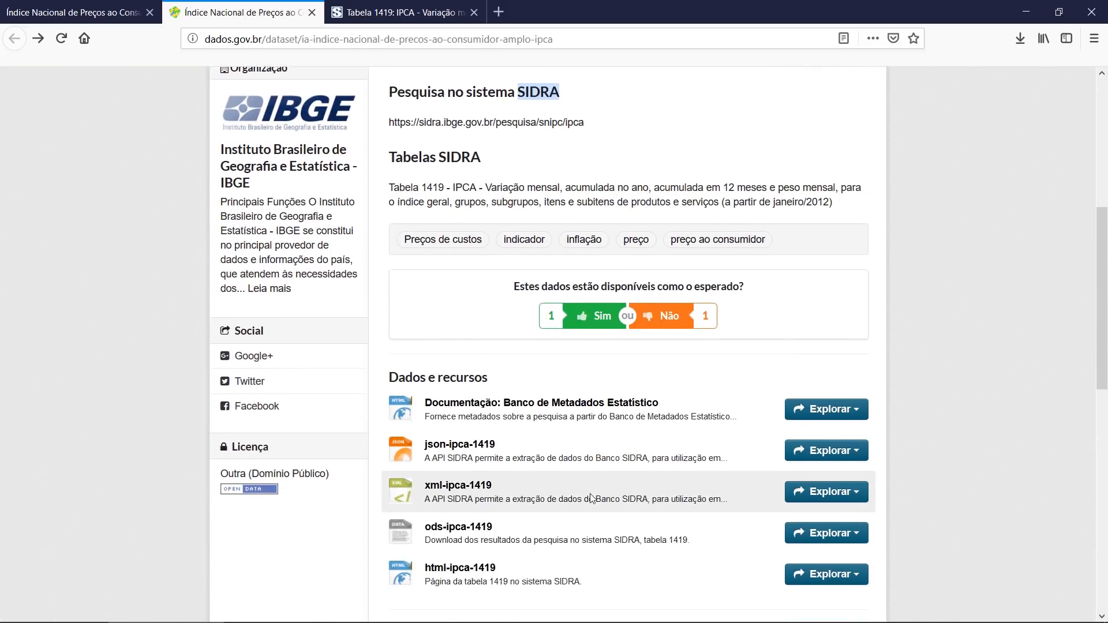
pyautogui.click(825, 437)
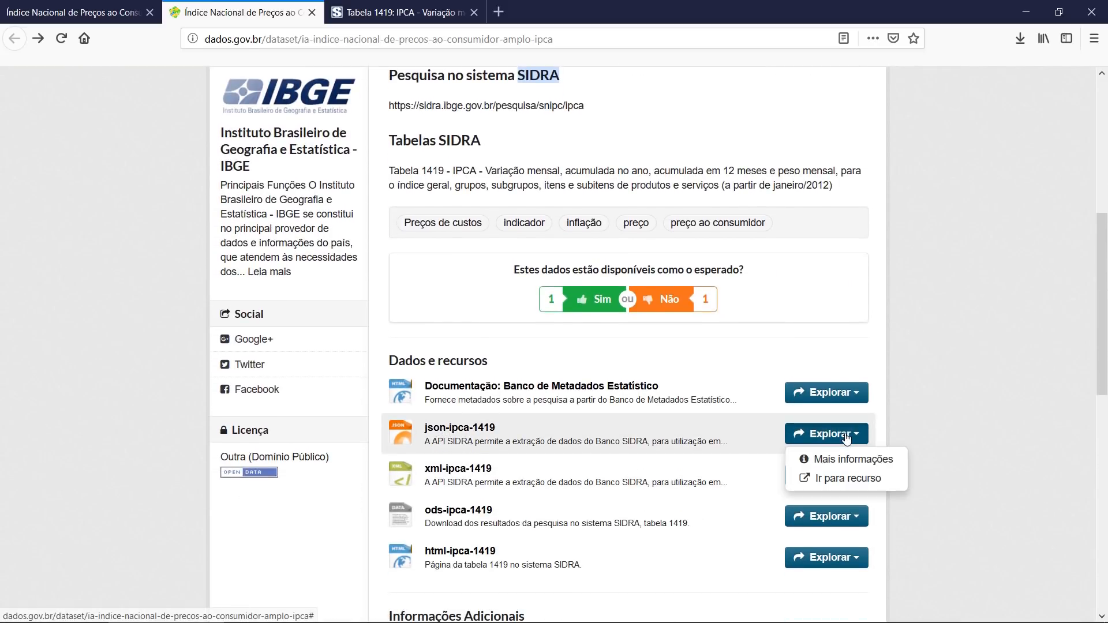
pyautogui.click(845, 479)
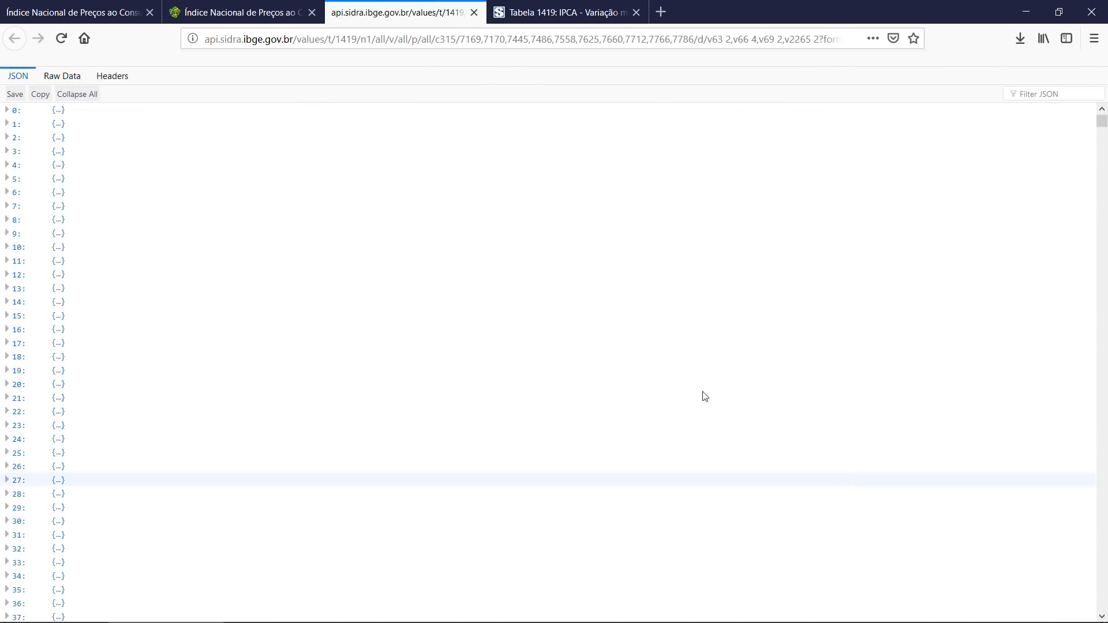
# Expand record 7 of the JSON data and examine its territory, variable, month, group and value fields.
pyautogui.click(11, 207)
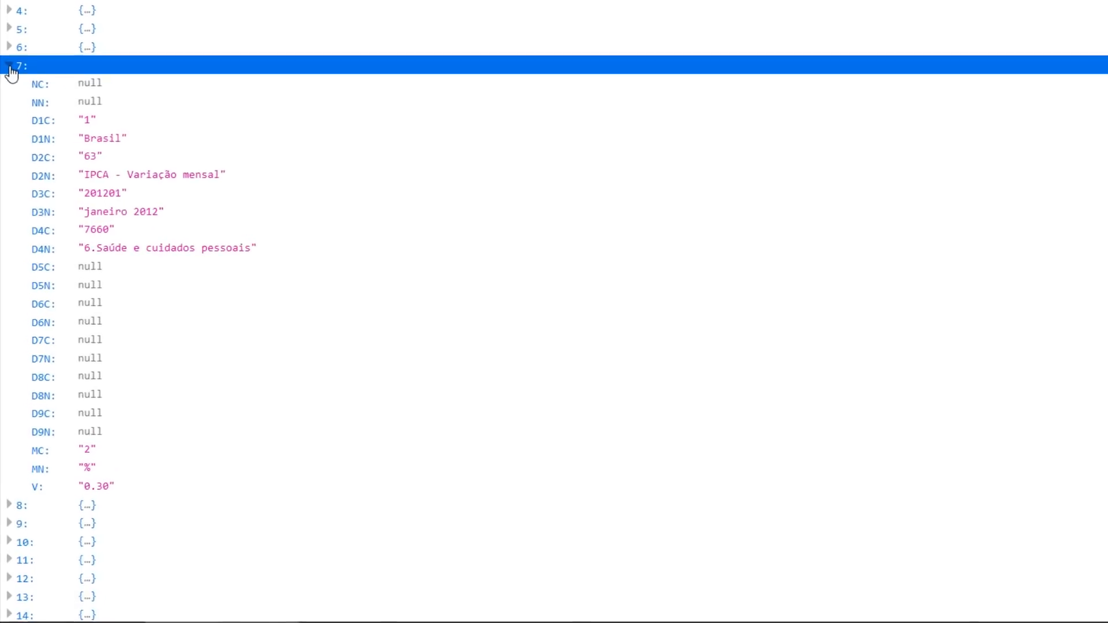
pyautogui.click(92, 138)
pyautogui.moveTo(103, 173); pyautogui.dragTo(235, 179)
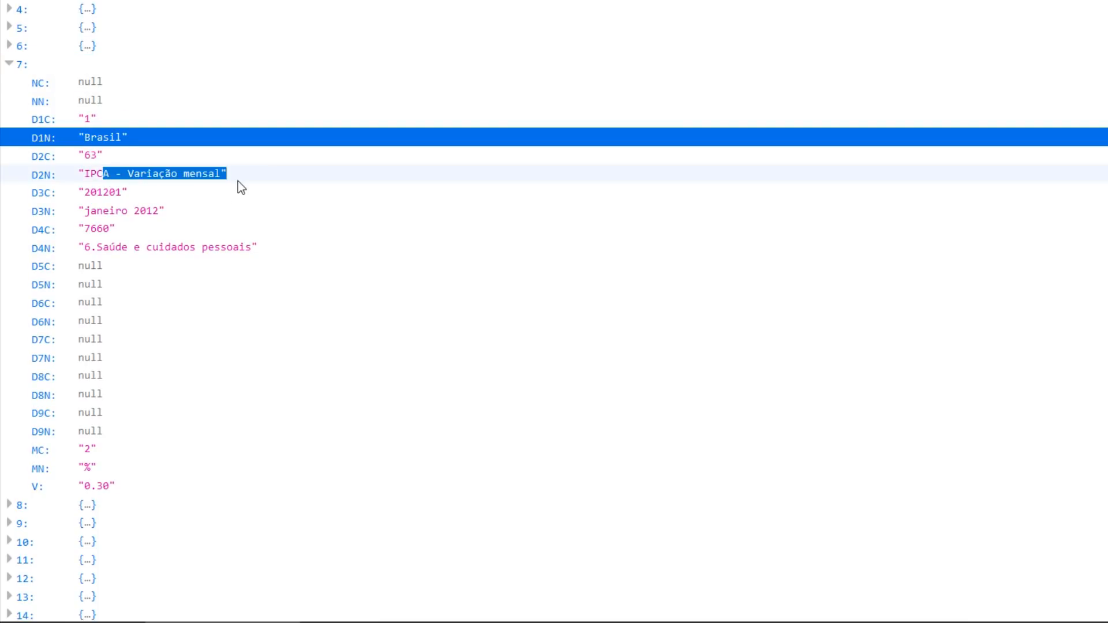
pyautogui.moveTo(99, 249)
pyautogui.mouseDown()
pyautogui.moveTo(188, 254)
pyautogui.moveTo(88, 267)
pyautogui.mouseUp()
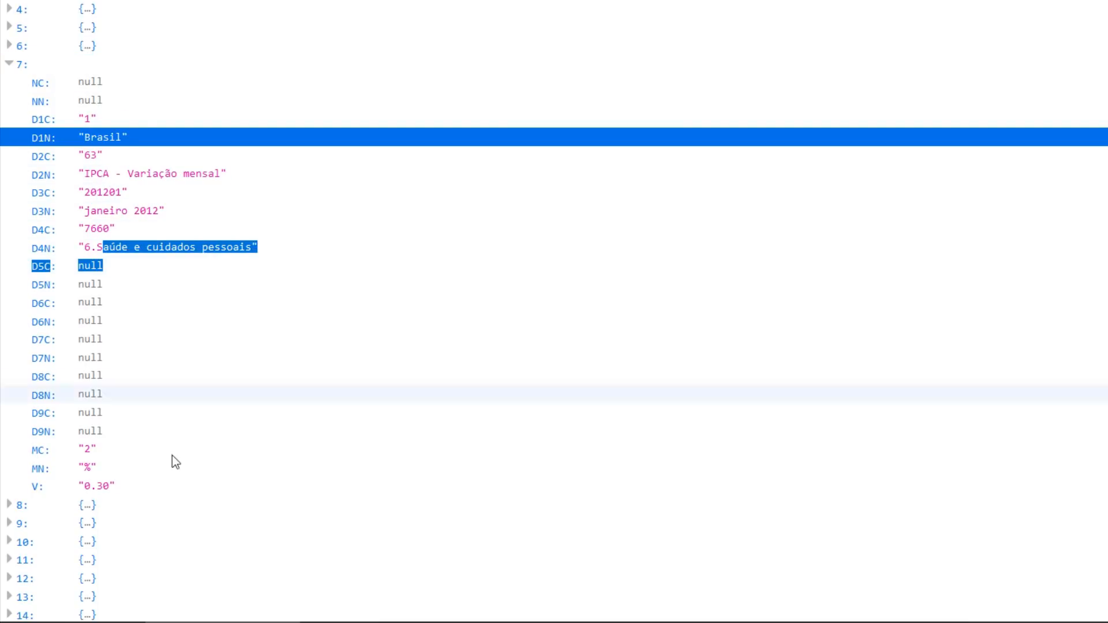
pyautogui.doubleClick(104, 487)
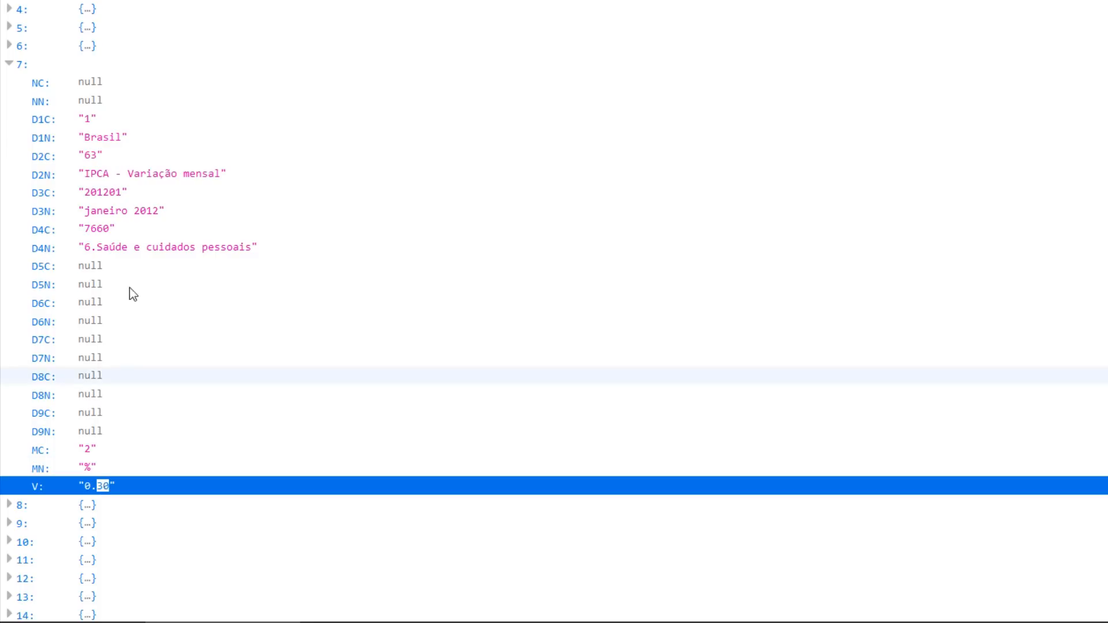
pyautogui.doubleClick(99, 211)
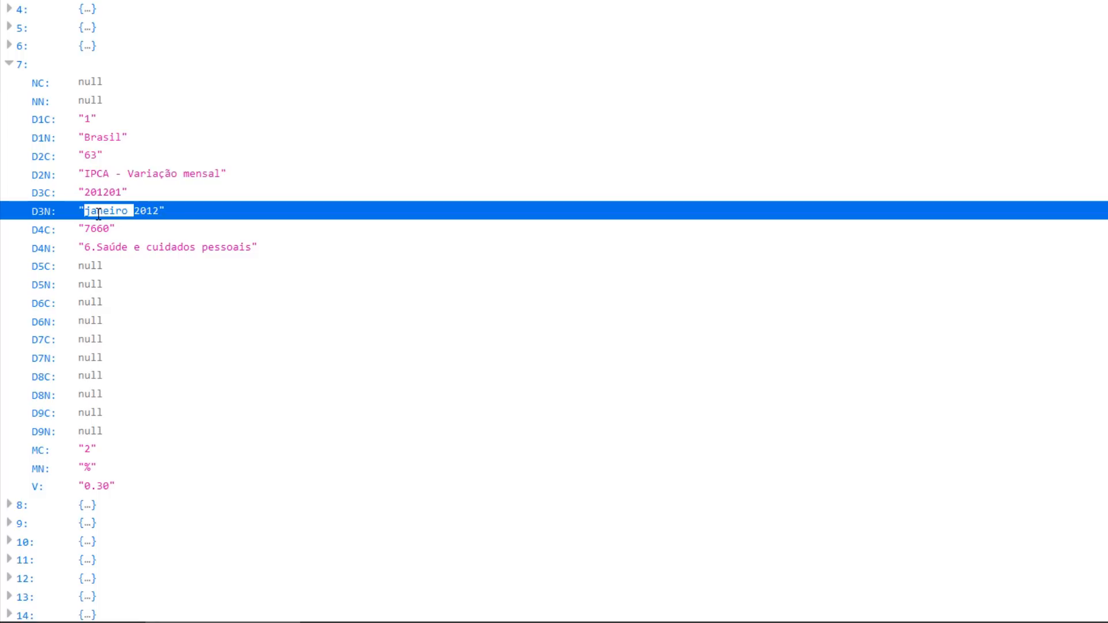
# Copy the full JSON API URL and load it in Power BI Desktop as a basic Web data source.
pyautogui.click(259, 43)
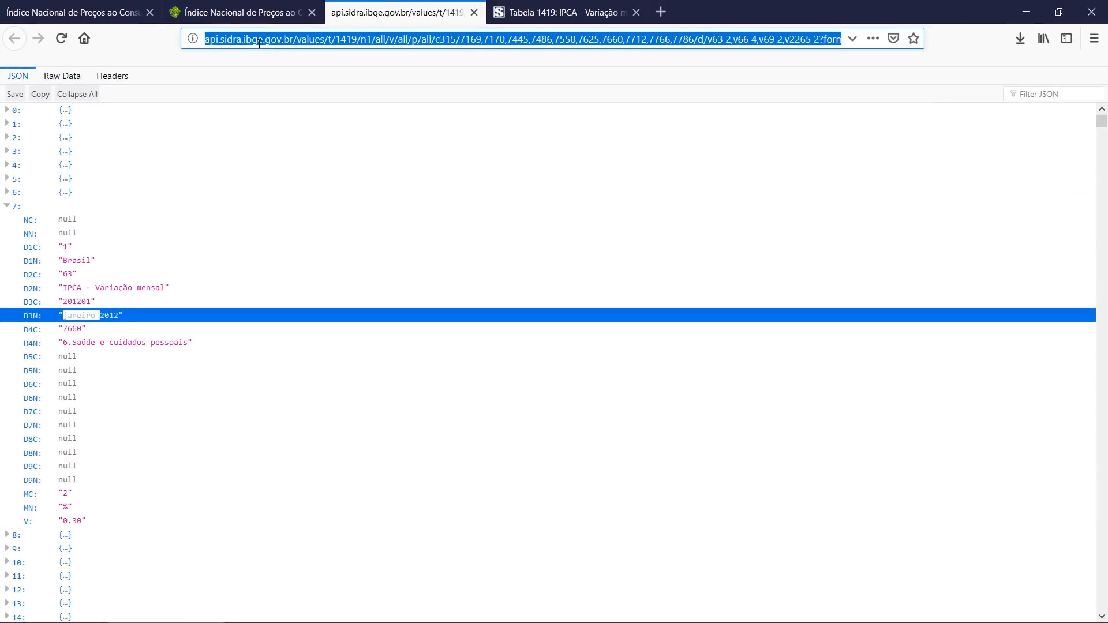
pyautogui.hotkey('ctrl', 'z')
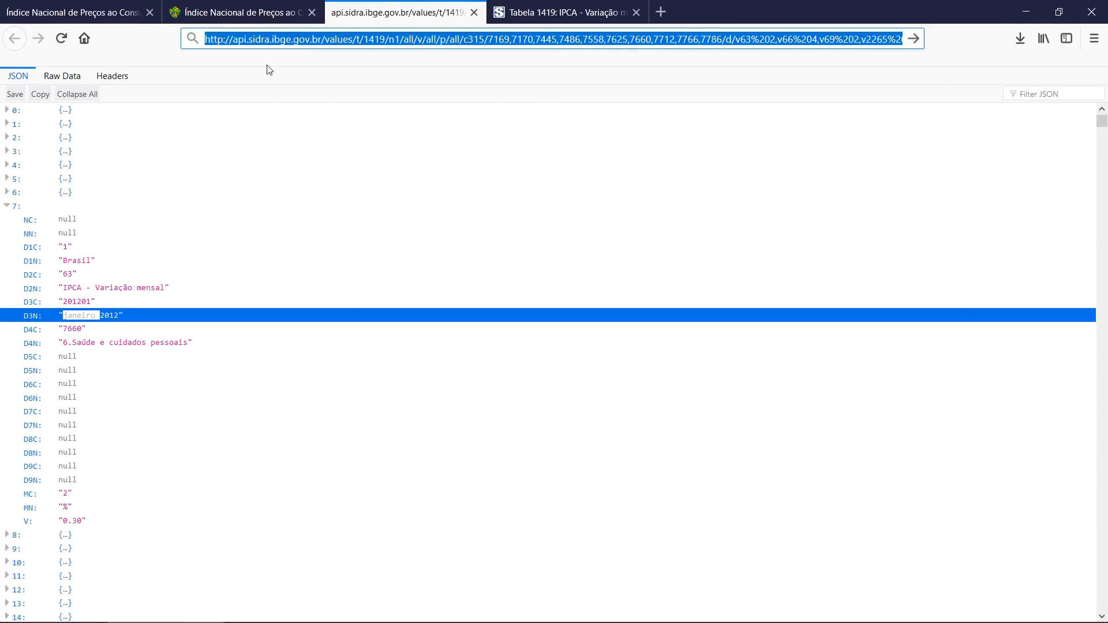
pyautogui.hotkey('alt', 'Tab')
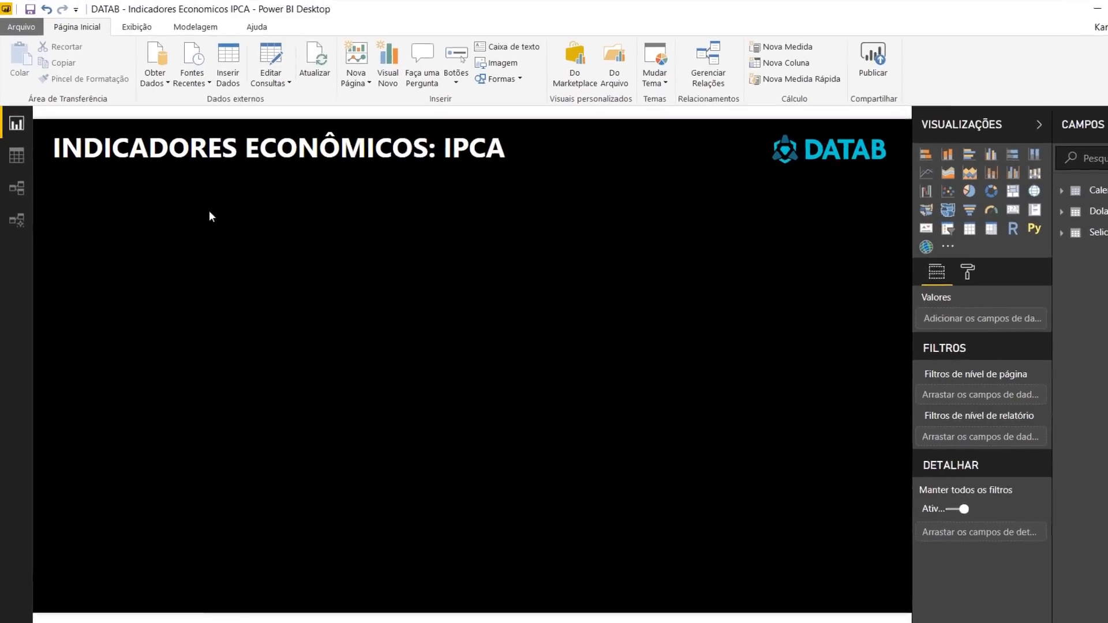
pyautogui.click(198, 94)
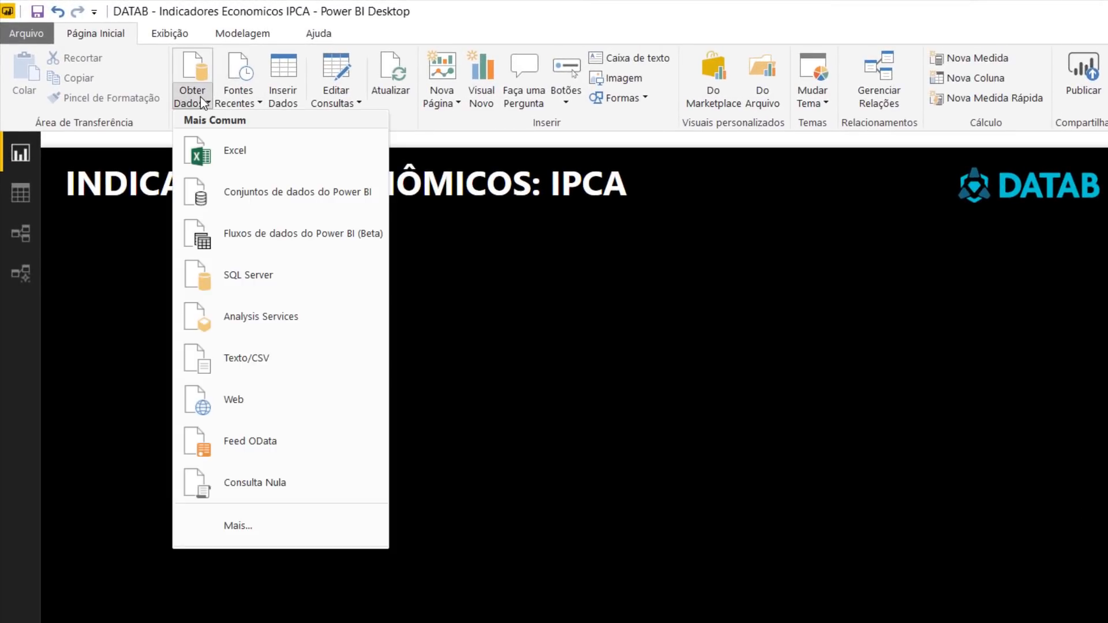
pyautogui.click(280, 404)
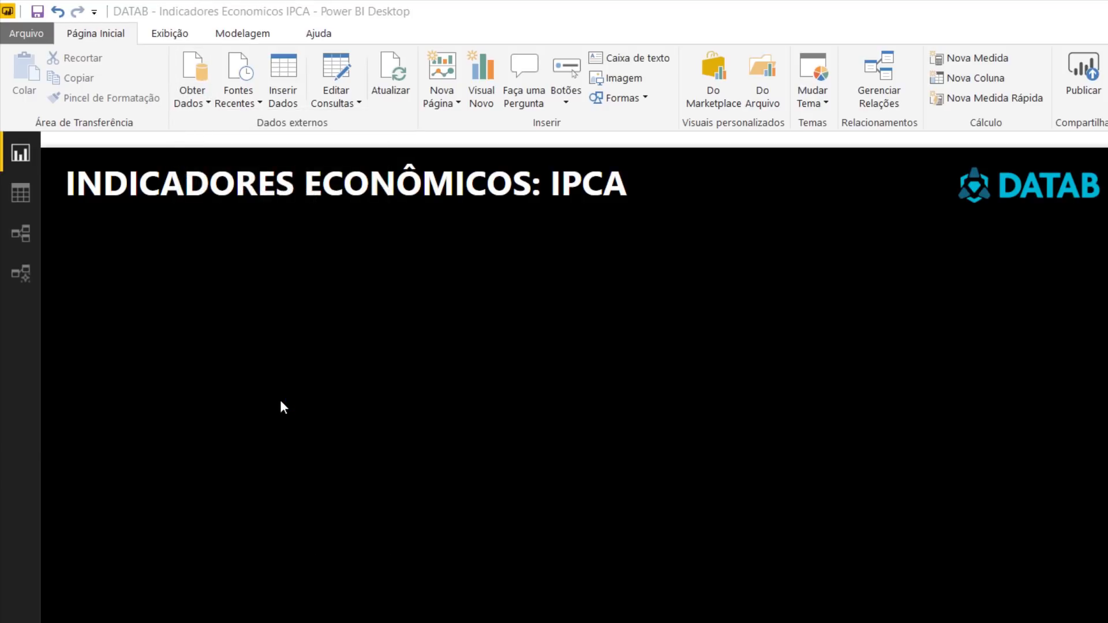
pyautogui.hotkey('ctrl', 'v')
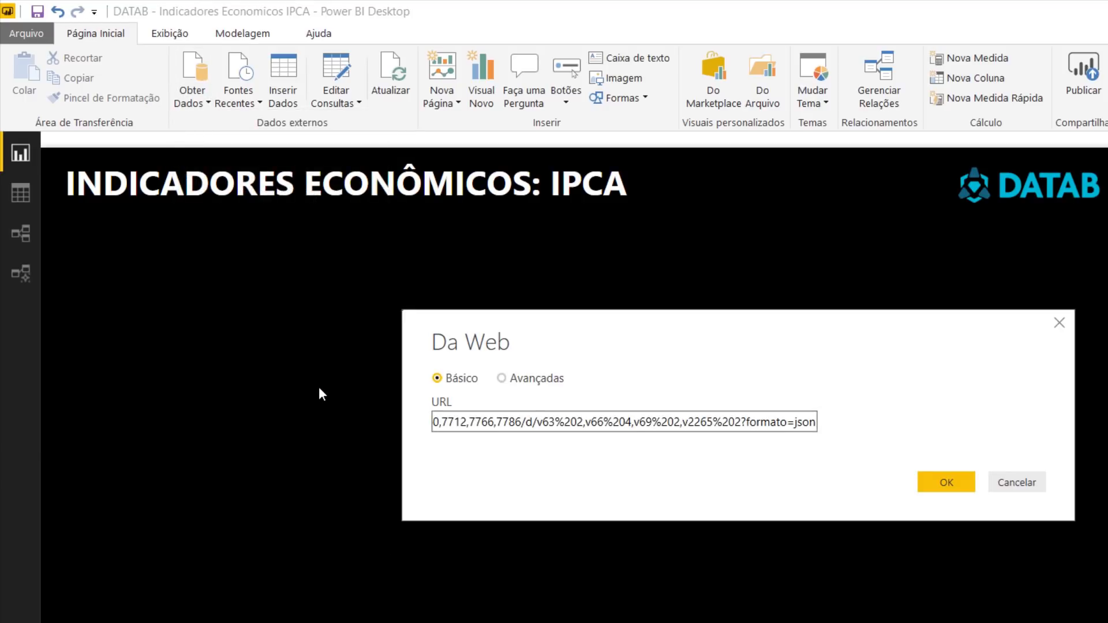
pyautogui.click(944, 489)
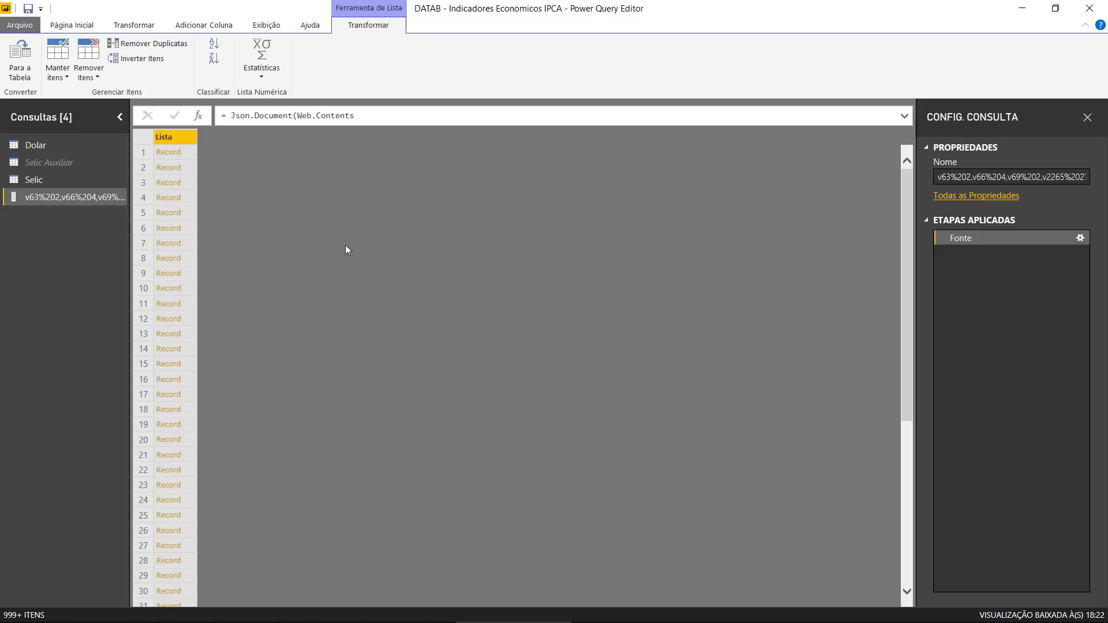
# Preview the contents of the first and fifth records in the imported list.
pyautogui.moveTo(275, 3); pyautogui.dragTo(322, 2)
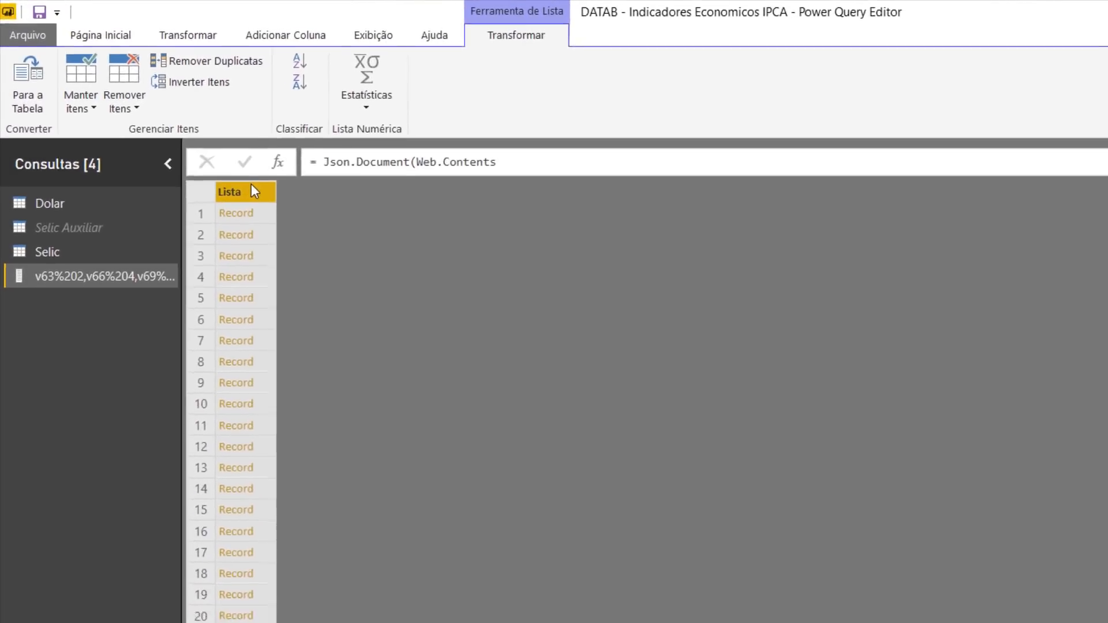
pyautogui.click(244, 196)
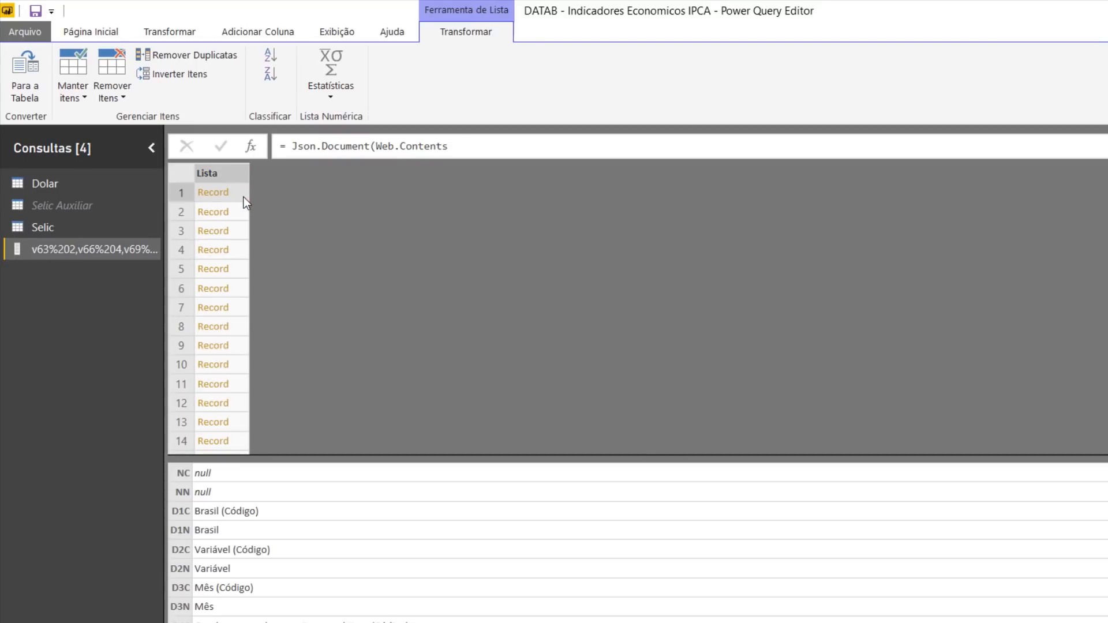
pyautogui.click(241, 270)
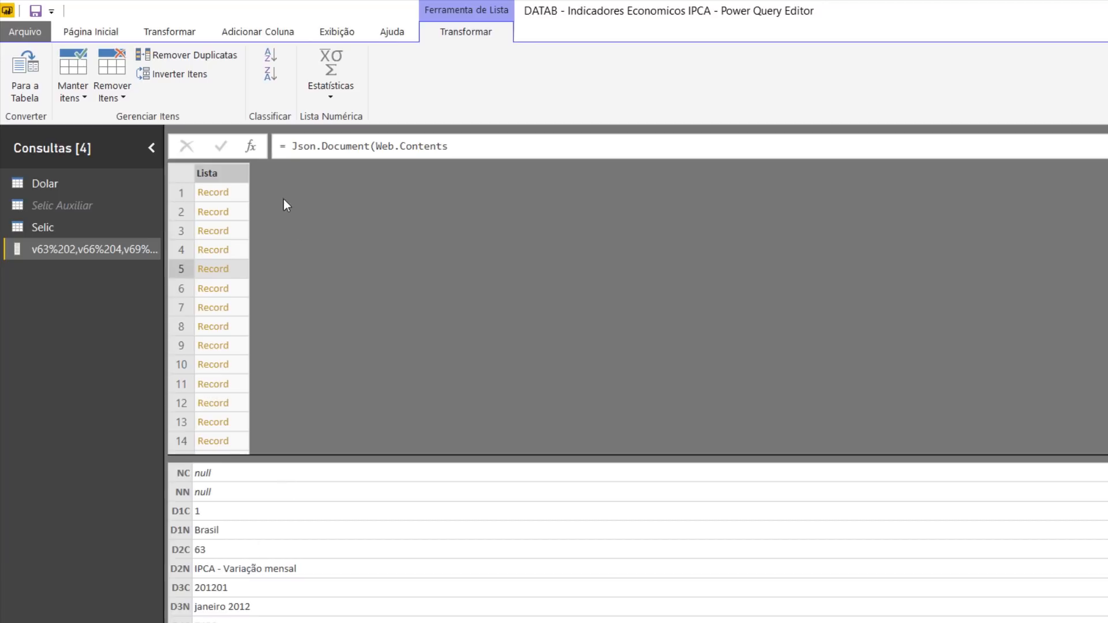
# Convert the list to a table with delimiter Nenhum and extra columns set to Mostrar como erros.
pyautogui.click(225, 172)
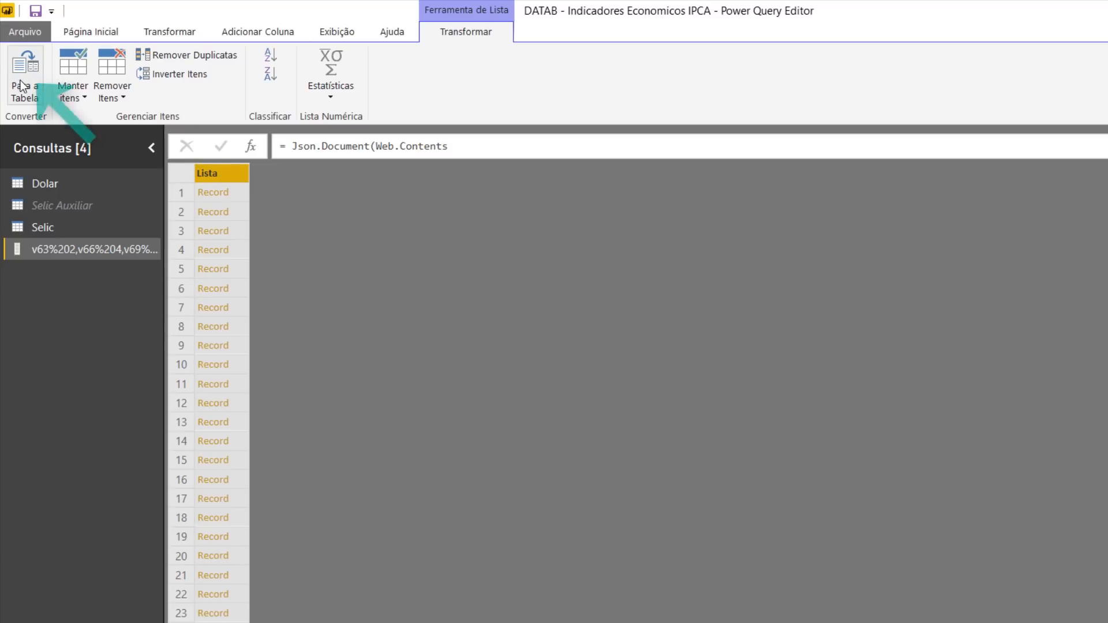
pyautogui.click(41, 63)
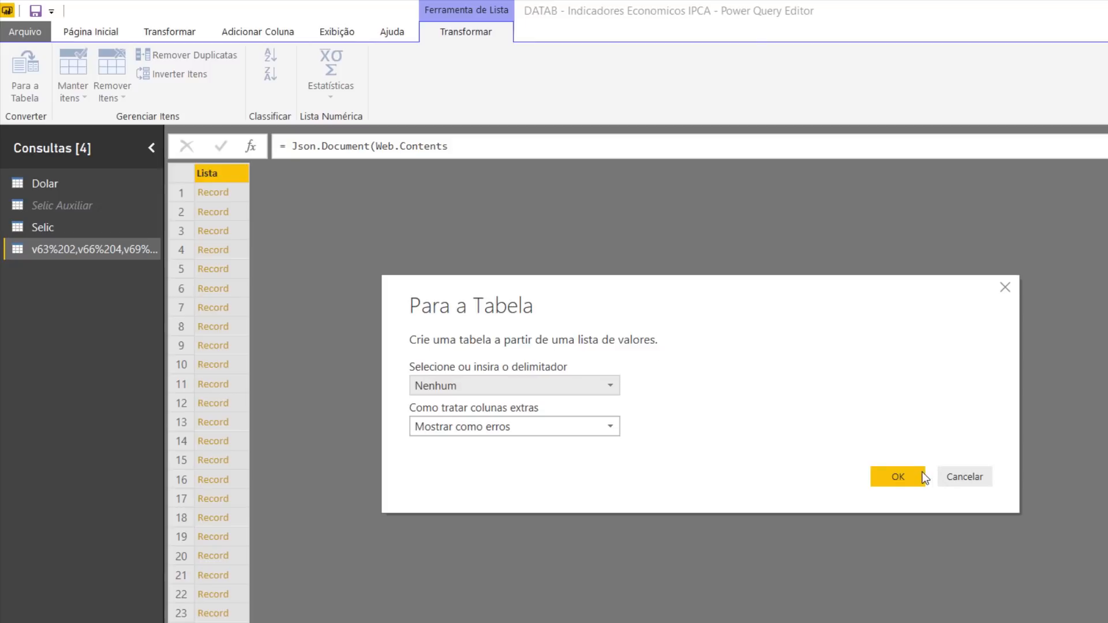
pyautogui.click(897, 476)
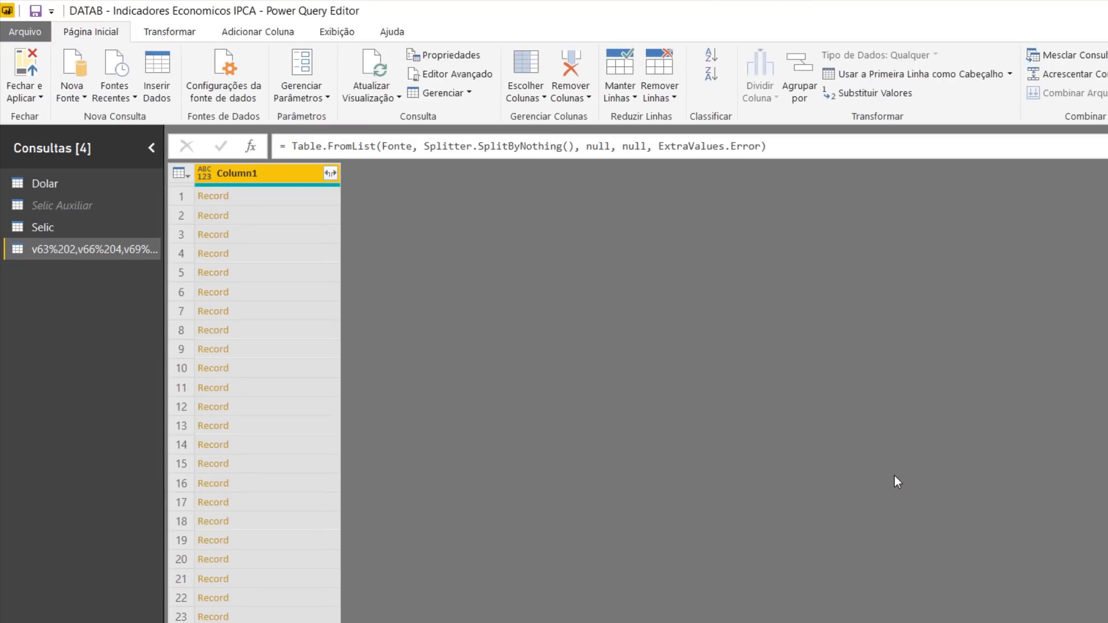
# Compare the Fonte and converted-table steps, and expand Column1 into all its fields without the original column name prefix.
pyautogui.click(330, 173)
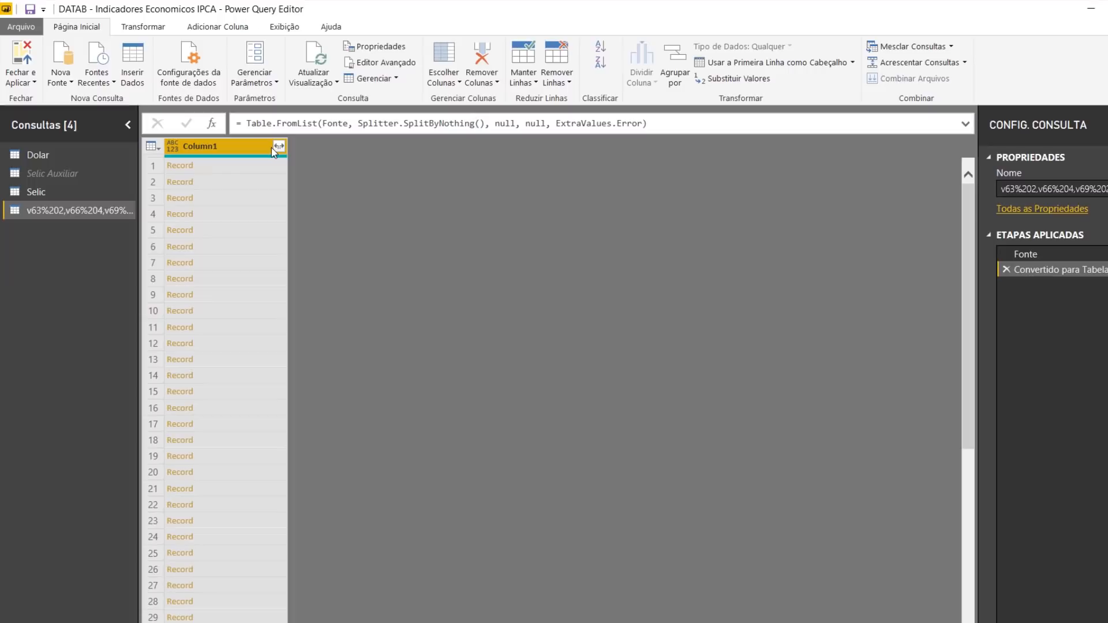
pyautogui.click(1027, 254)
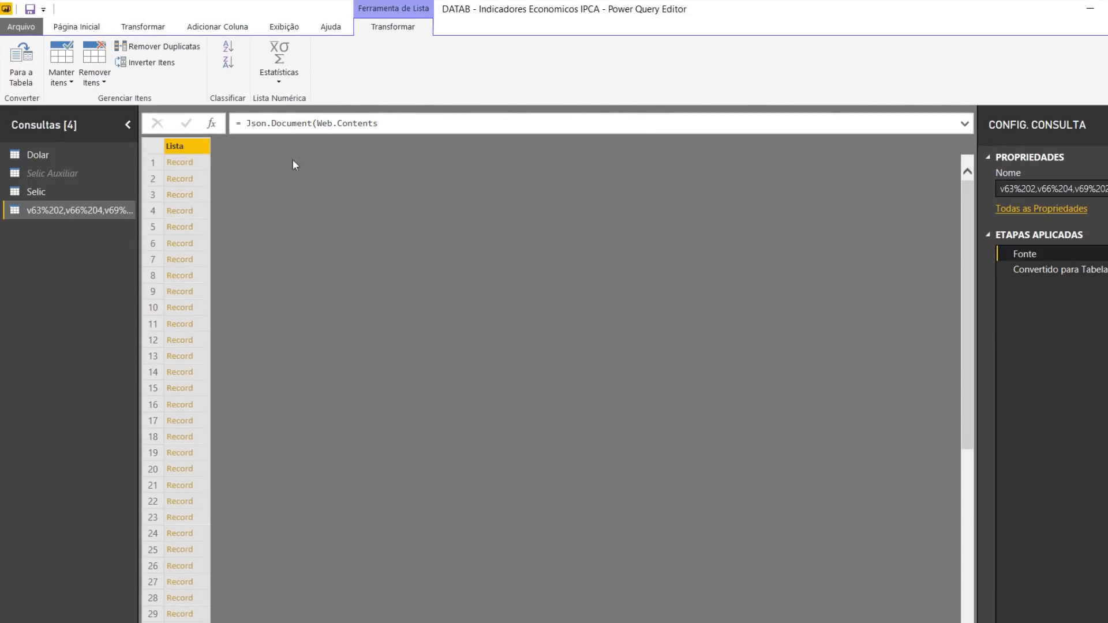
pyautogui.click(1069, 268)
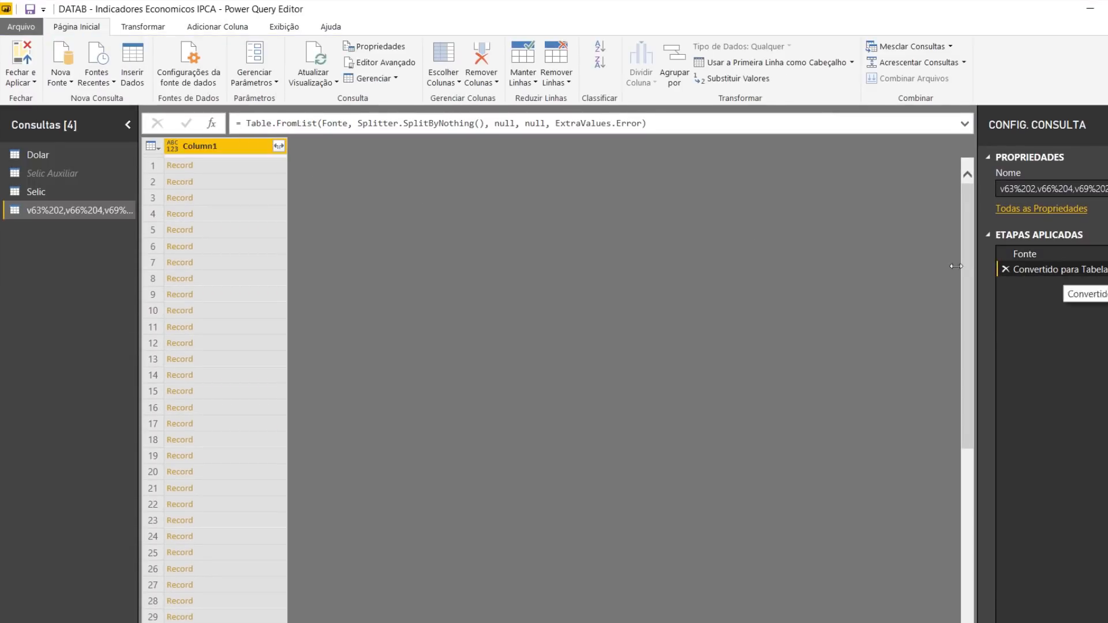
pyautogui.click(279, 146)
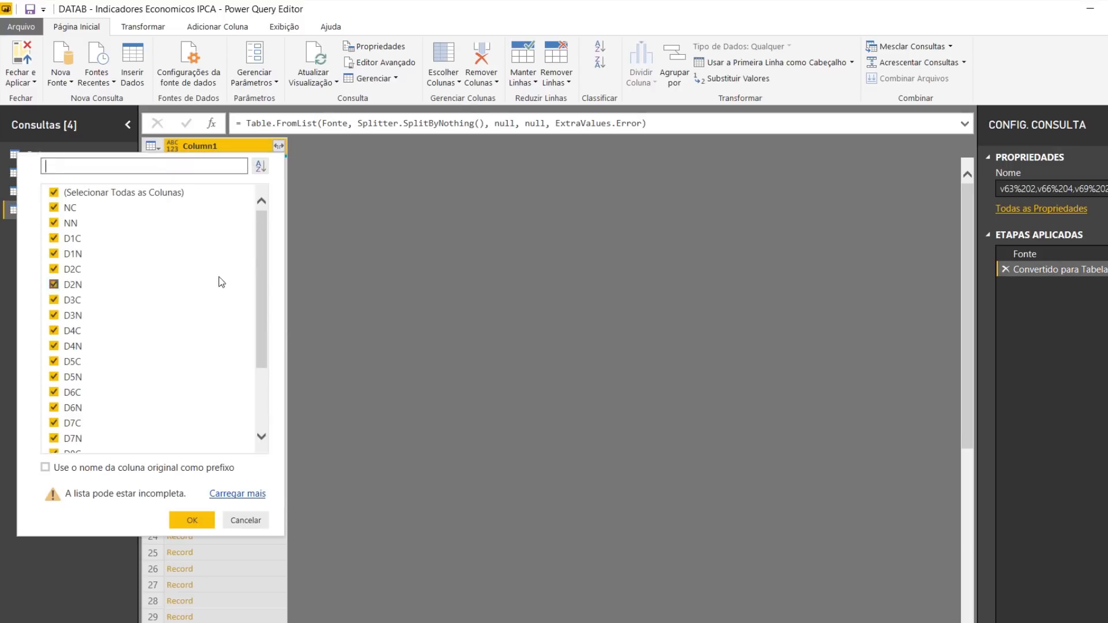
pyautogui.moveTo(261, 239); pyautogui.dragTo(261, 298)
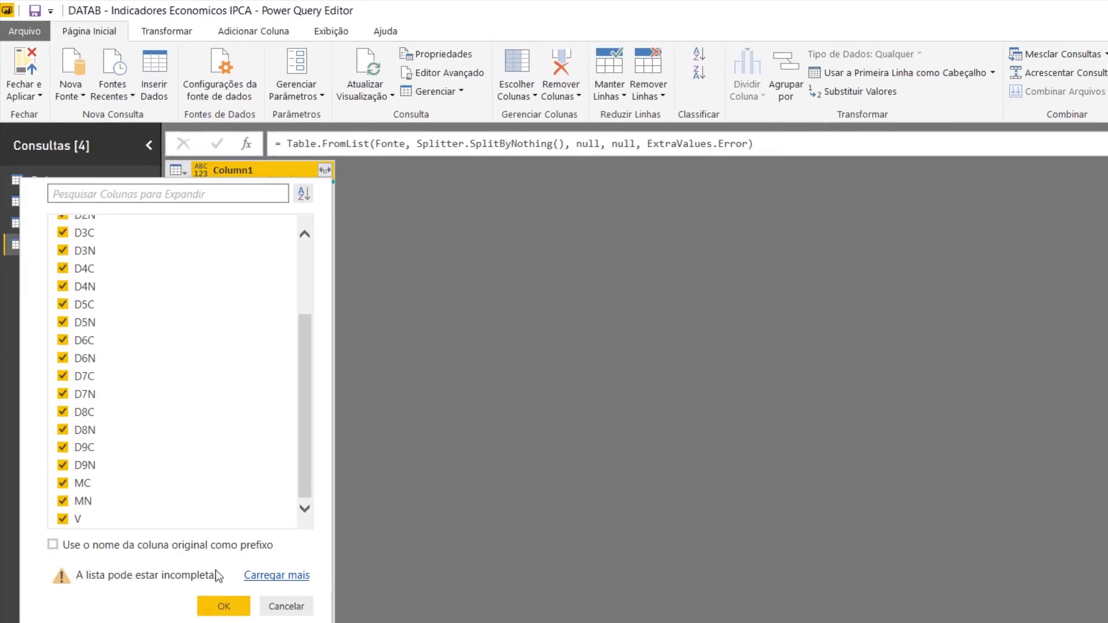
pyautogui.click(230, 611)
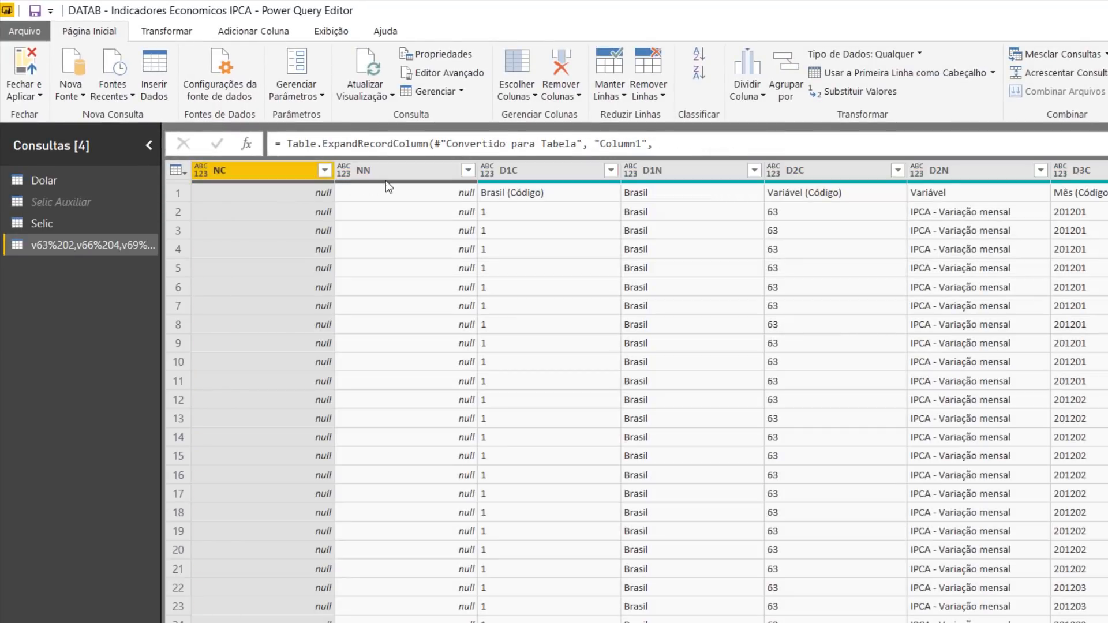
# Remove the NC and NN columns from the expanded IPCA query.
pyautogui.click(395, 190)
pyautogui.scroll(-11, 380, 290)
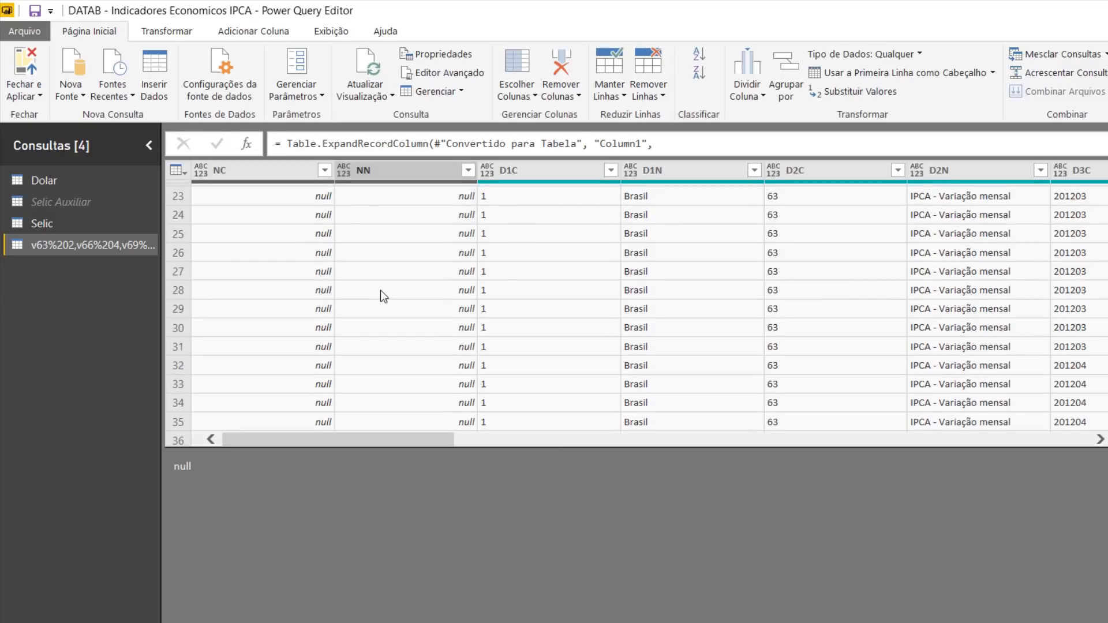
pyautogui.click(282, 169)
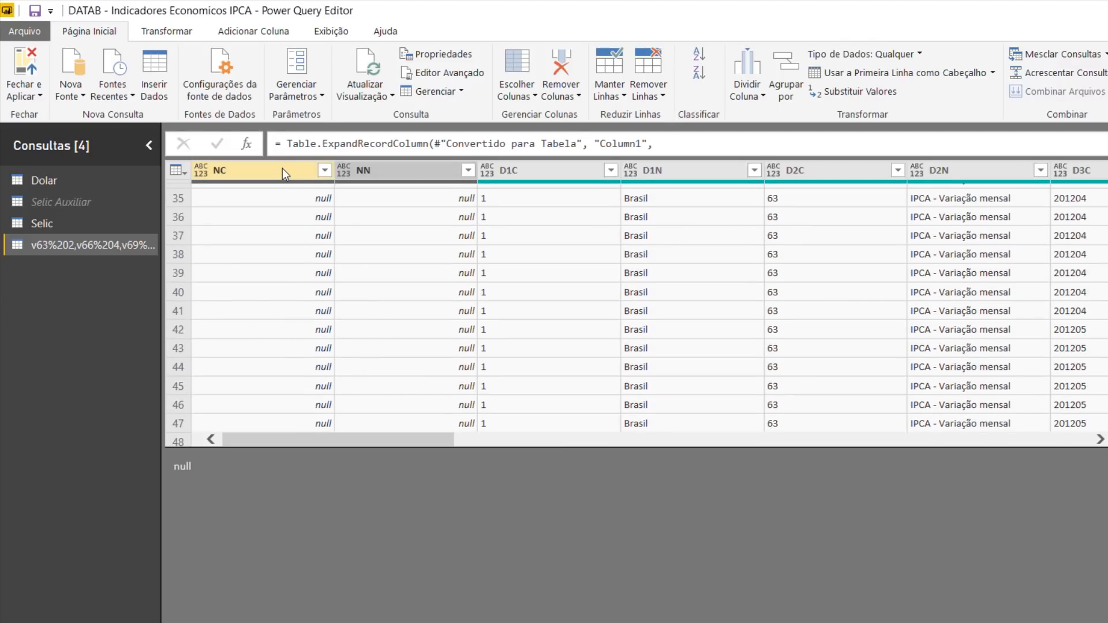
pyautogui.keyDown('ctrl'); pyautogui.click(389, 172); pyautogui.keyUp('ctrl')
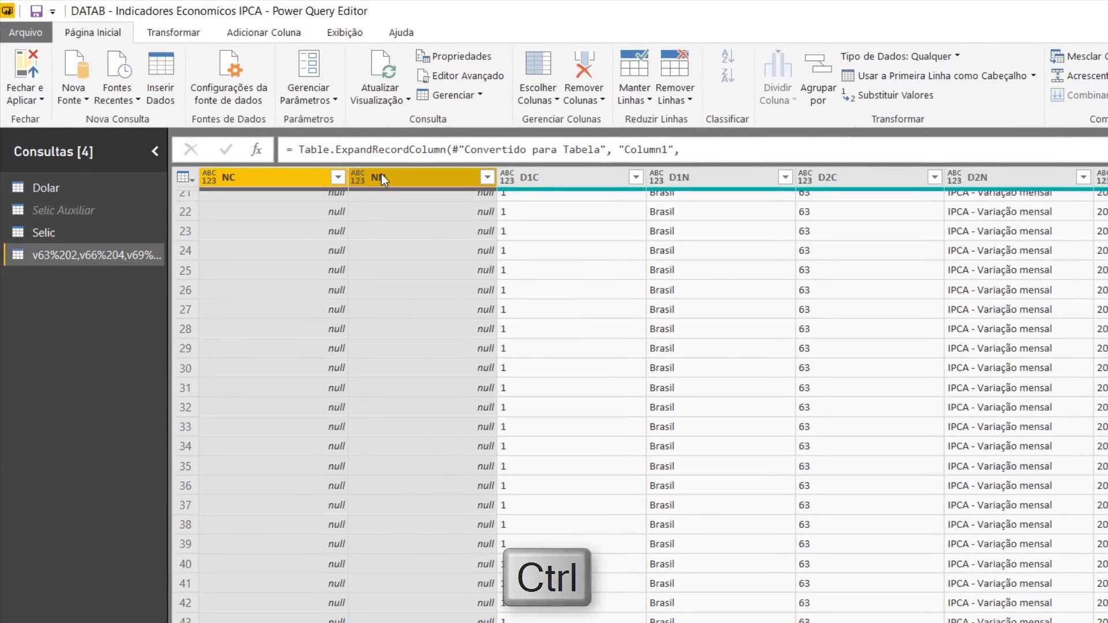
pyautogui.rightClick(382, 175)
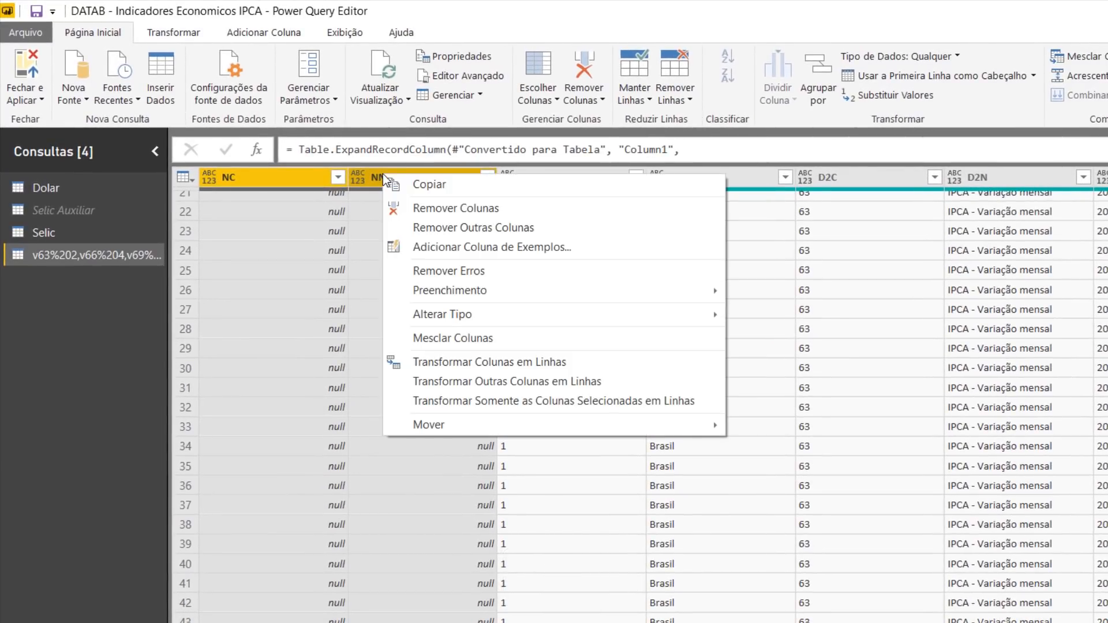
pyautogui.click(437, 209)
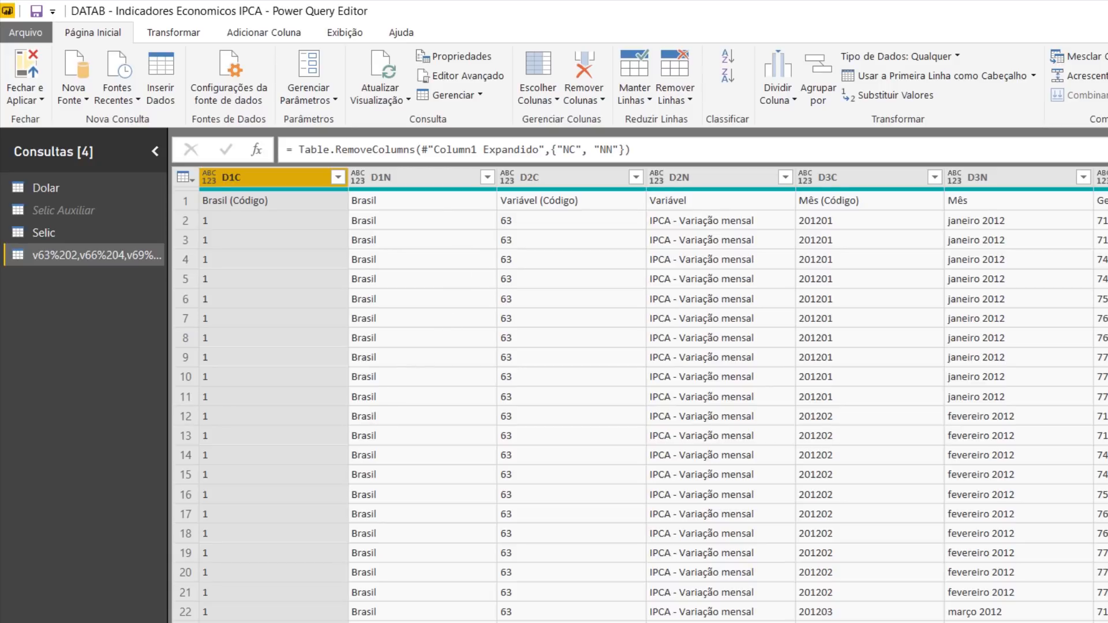
# Remove the empty columns from D5C through D9N from the expanded IPCA query.
pyautogui.click(422, 438)
pyautogui.moveTo(422, 462); pyautogui.dragTo(681, 442)
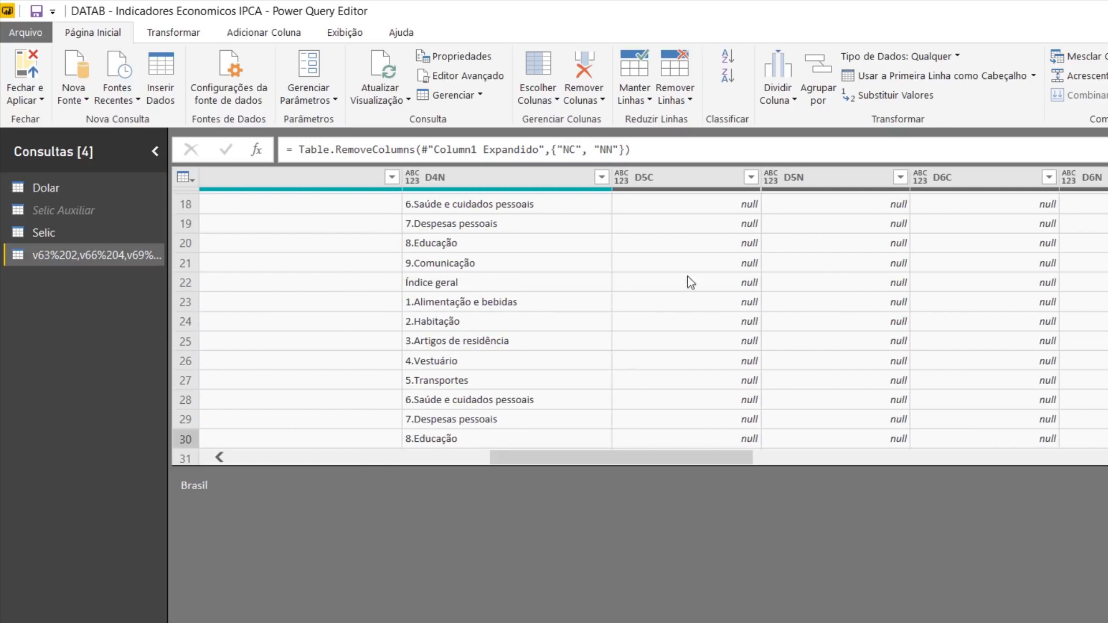
pyautogui.click(682, 175)
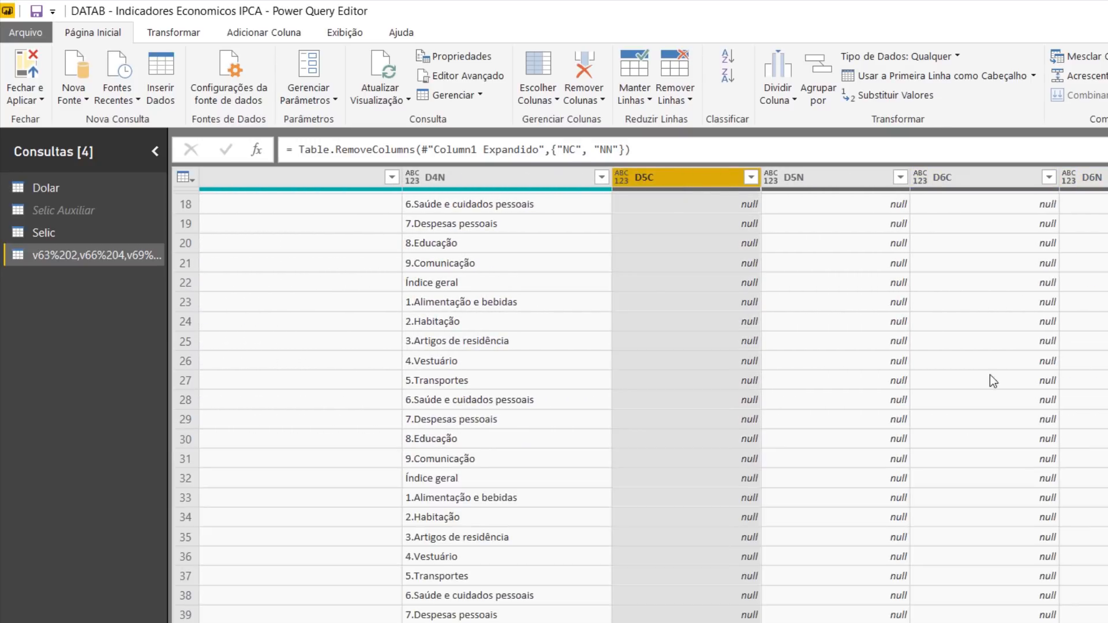
pyautogui.hscroll(5, 713, 382)
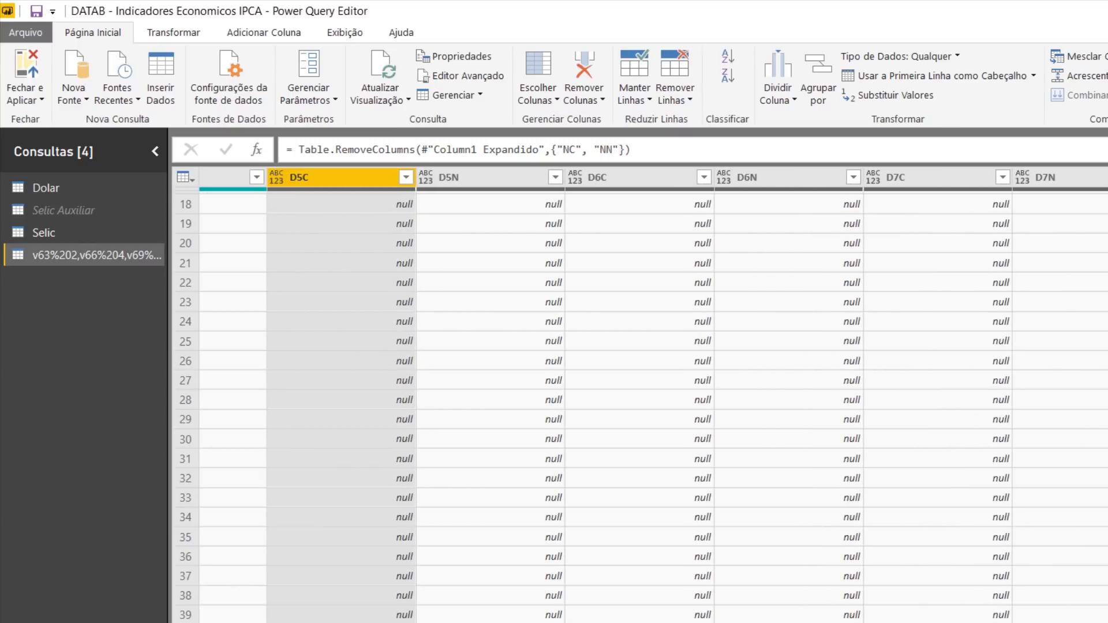
pyautogui.hscroll(10, 640, 399)
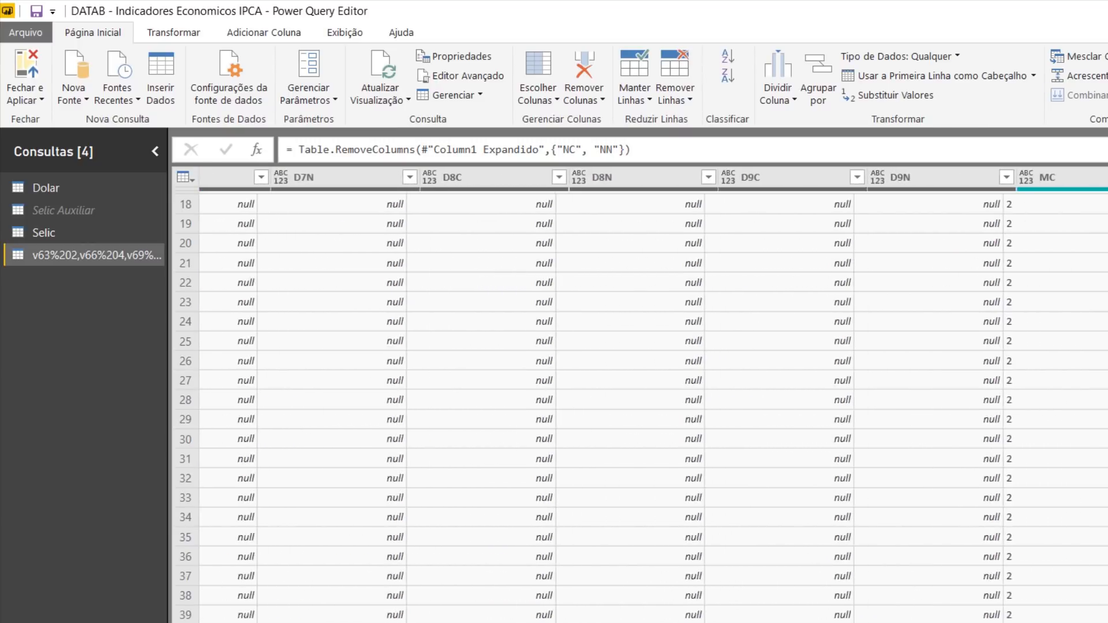
pyautogui.hscroll(3, 641, 399)
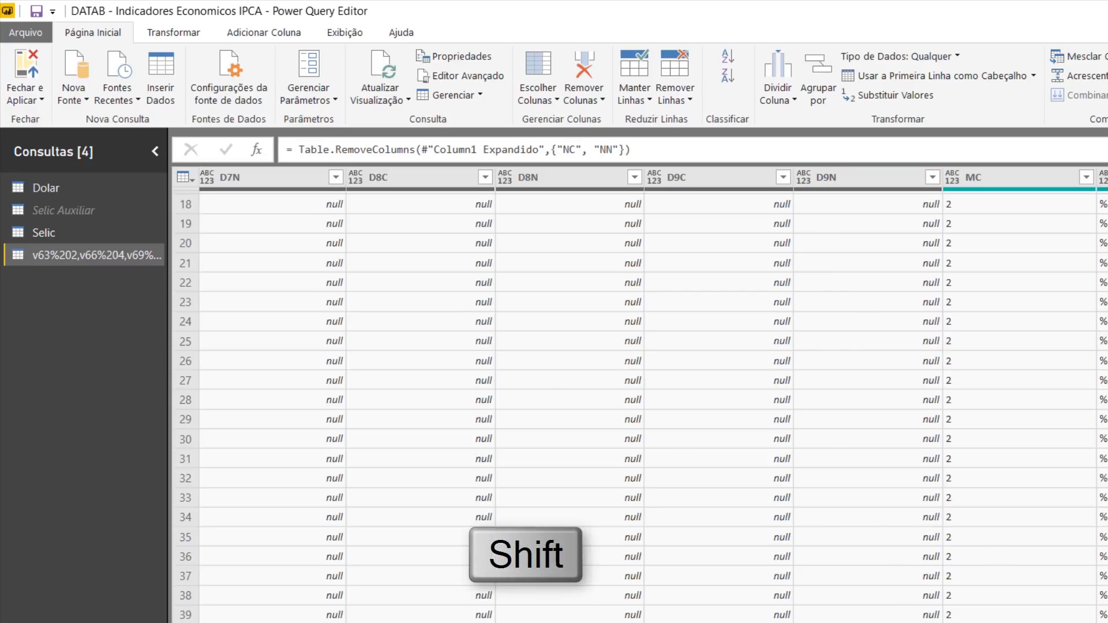
pyautogui.hscroll(-1, 826, 175)
pyautogui.hscroll(-15, 633, 257)
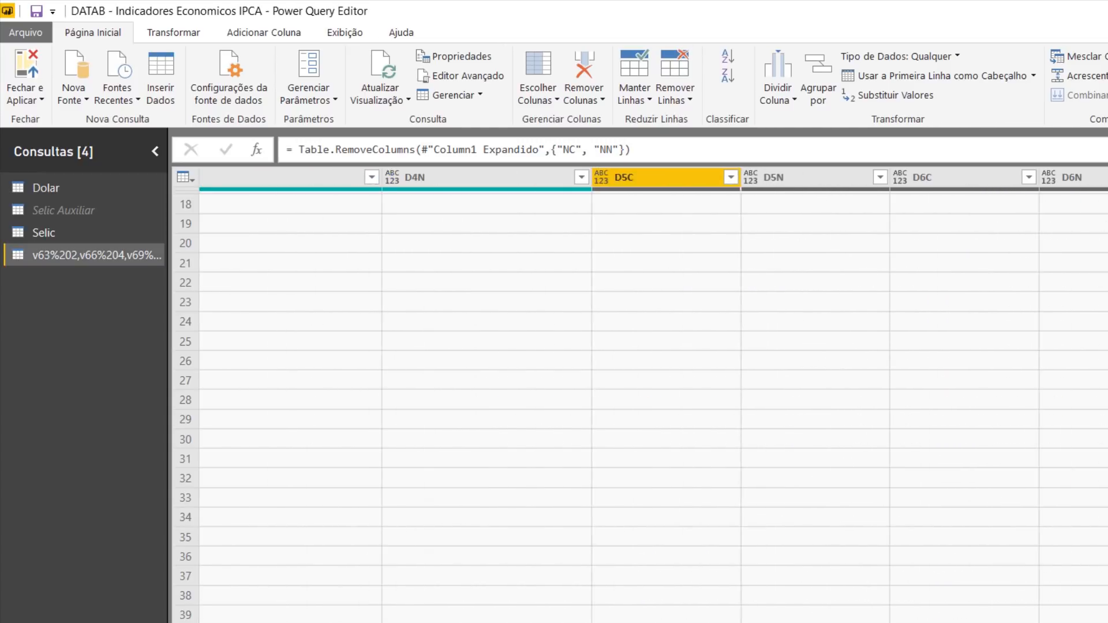
pyautogui.click(634, 257)
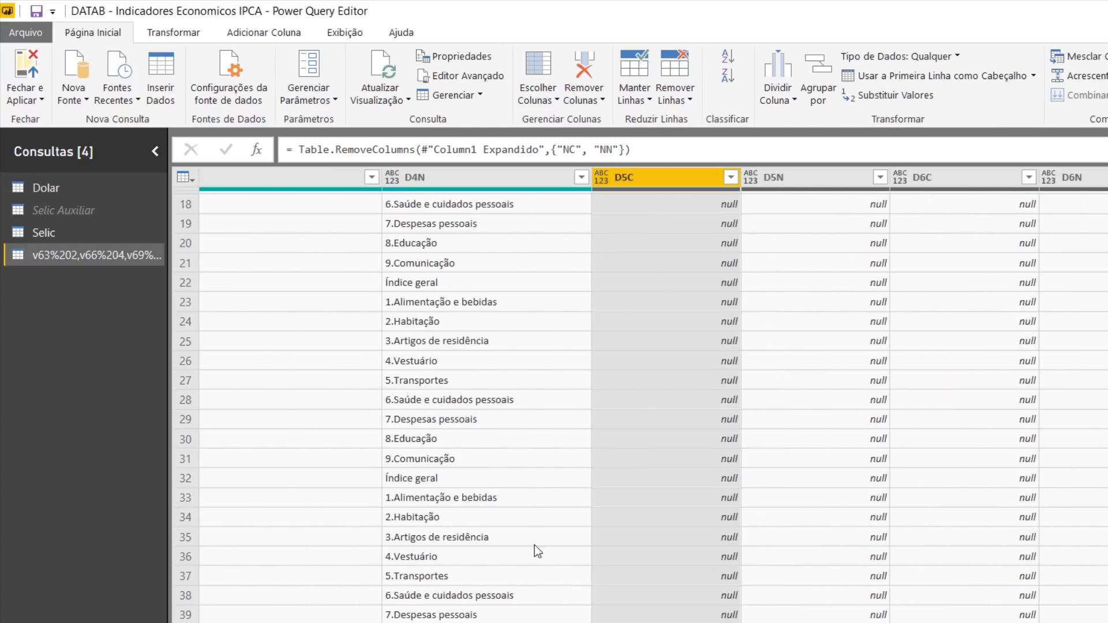
pyautogui.hscroll(20, 635, 392)
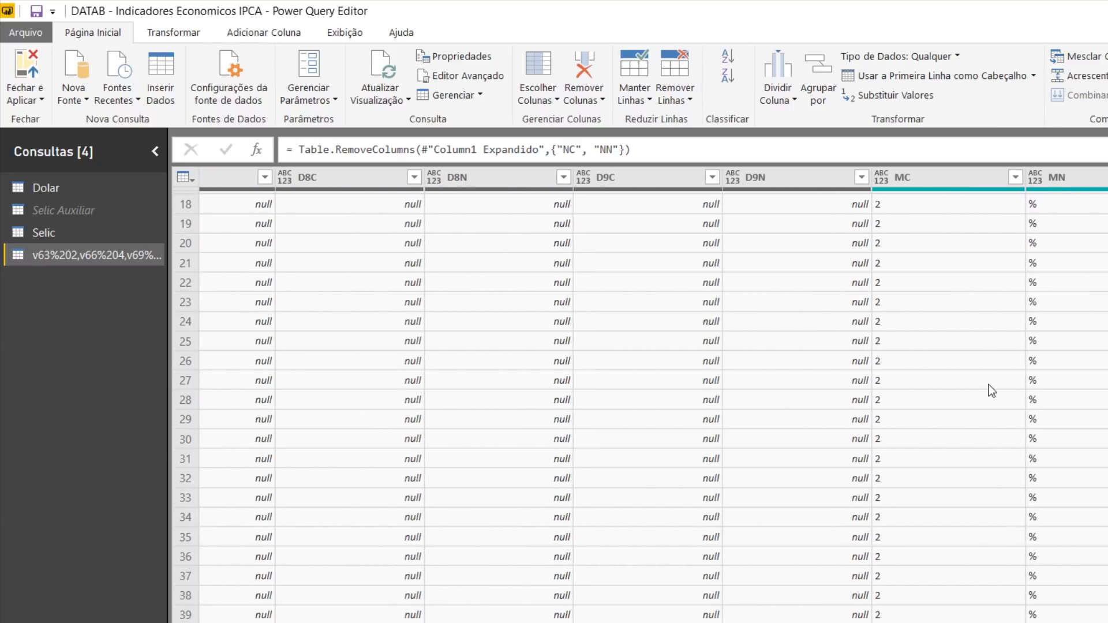
pyautogui.click(787, 181)
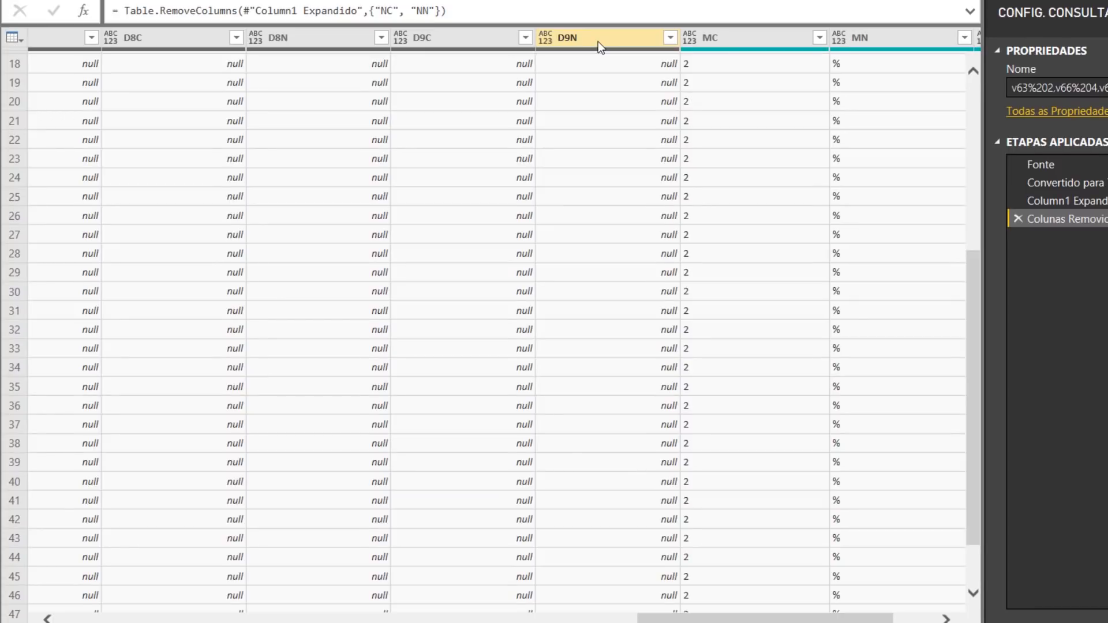
pyautogui.keyDown('shift'); pyautogui.click(598, 42); pyautogui.keyUp('shift')
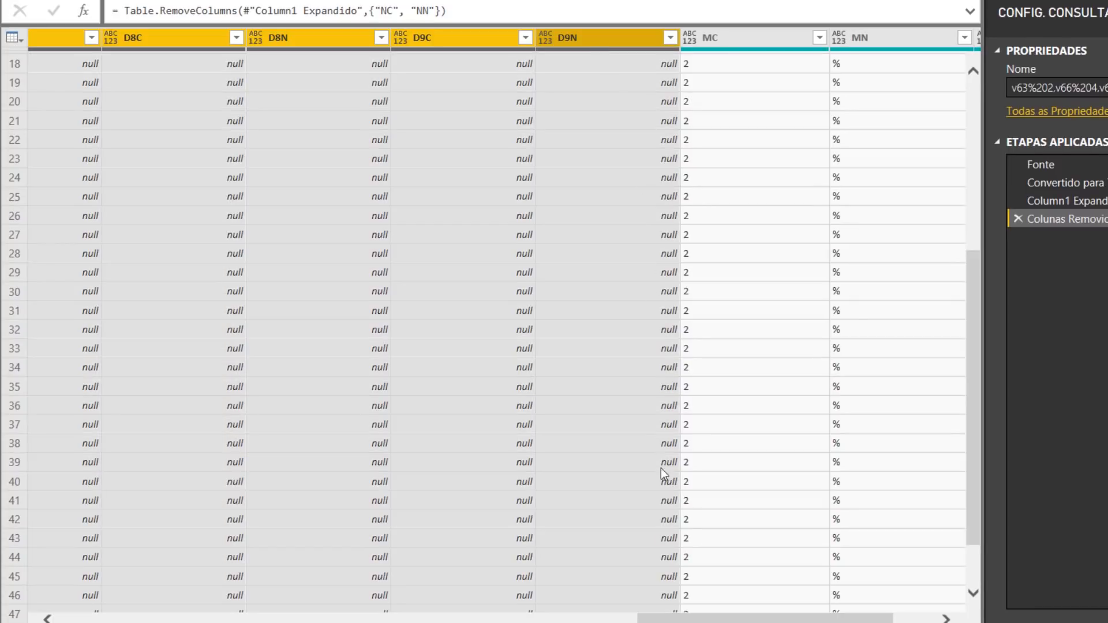
pyautogui.moveTo(679, 618); pyautogui.dragTo(545, 621)
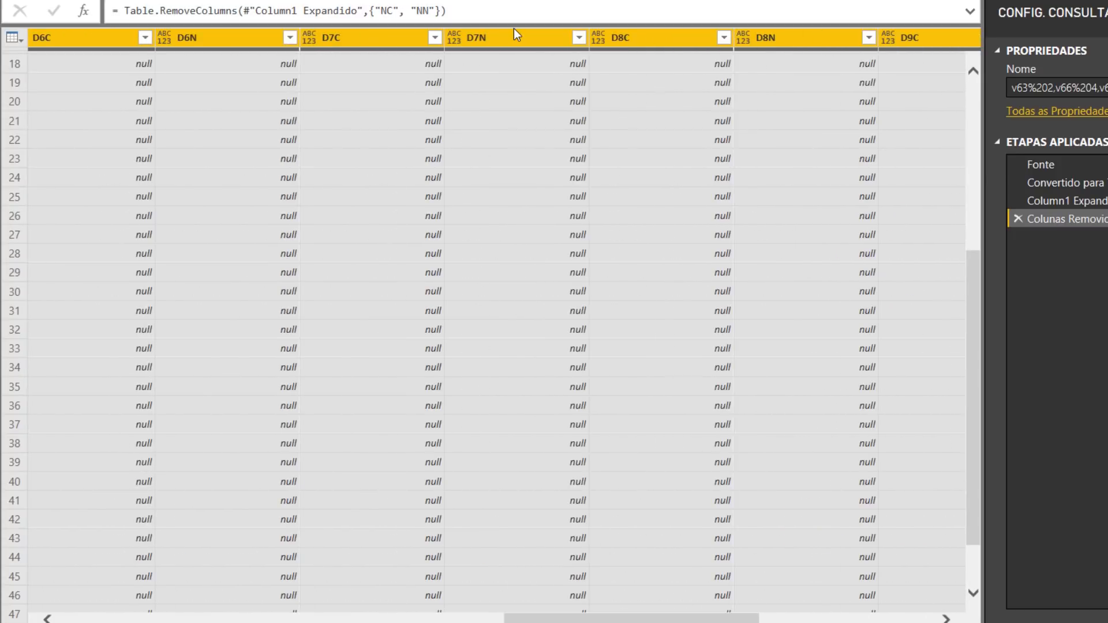
pyautogui.rightClick(494, 39)
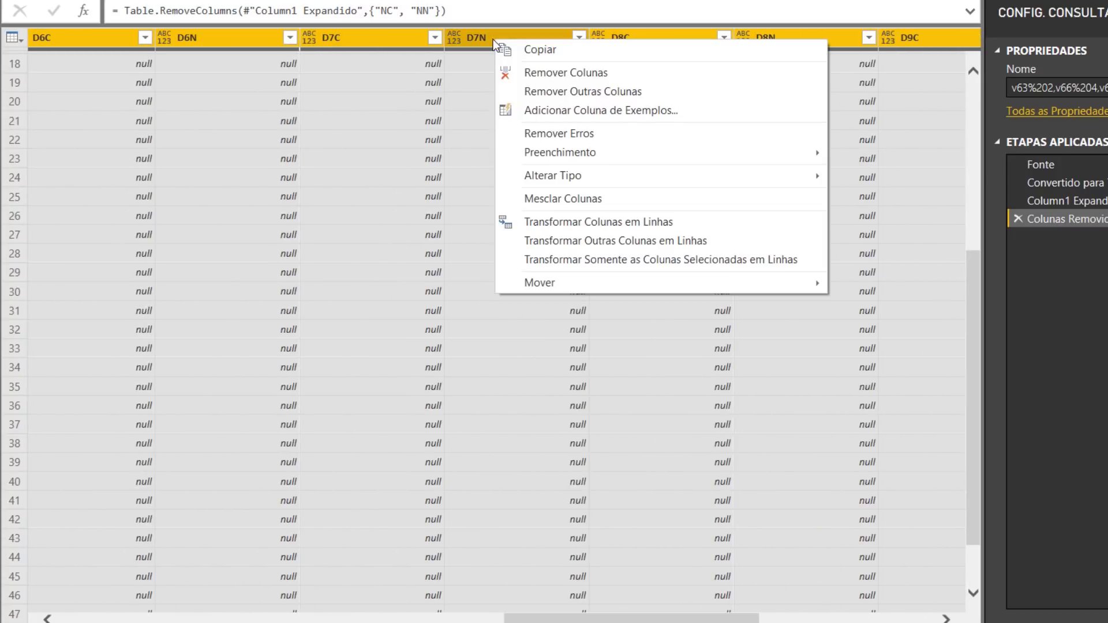
pyautogui.click(524, 72)
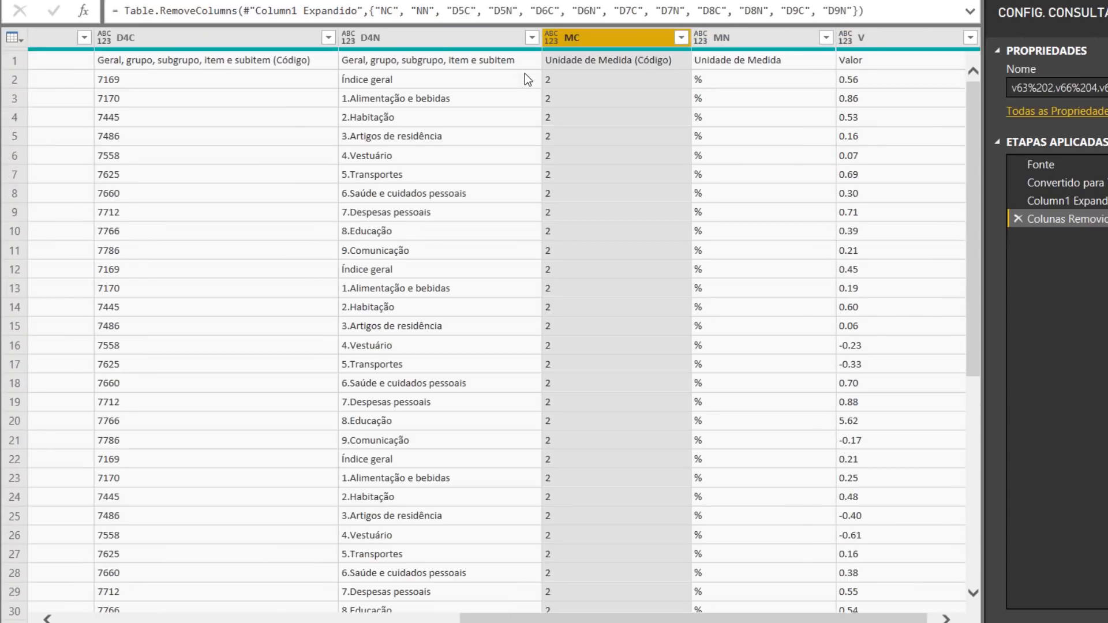
# Compare the code columns MC, D4C, D3C and D2C with their matching description columns.
pyautogui.moveTo(640, 619); pyautogui.dragTo(697, 602)
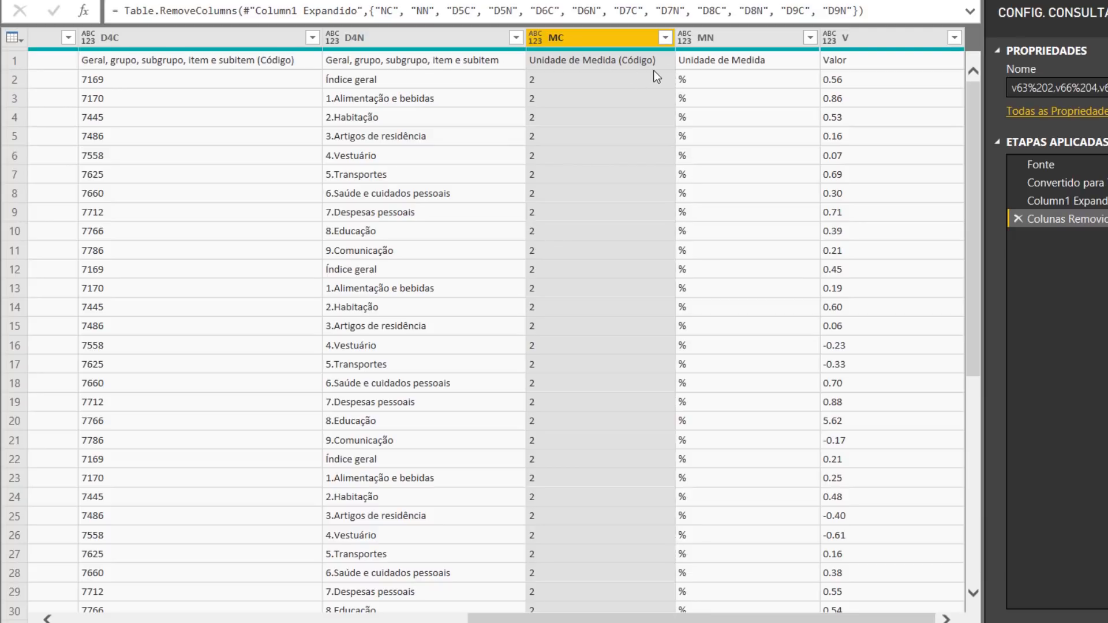
pyautogui.click(788, 61)
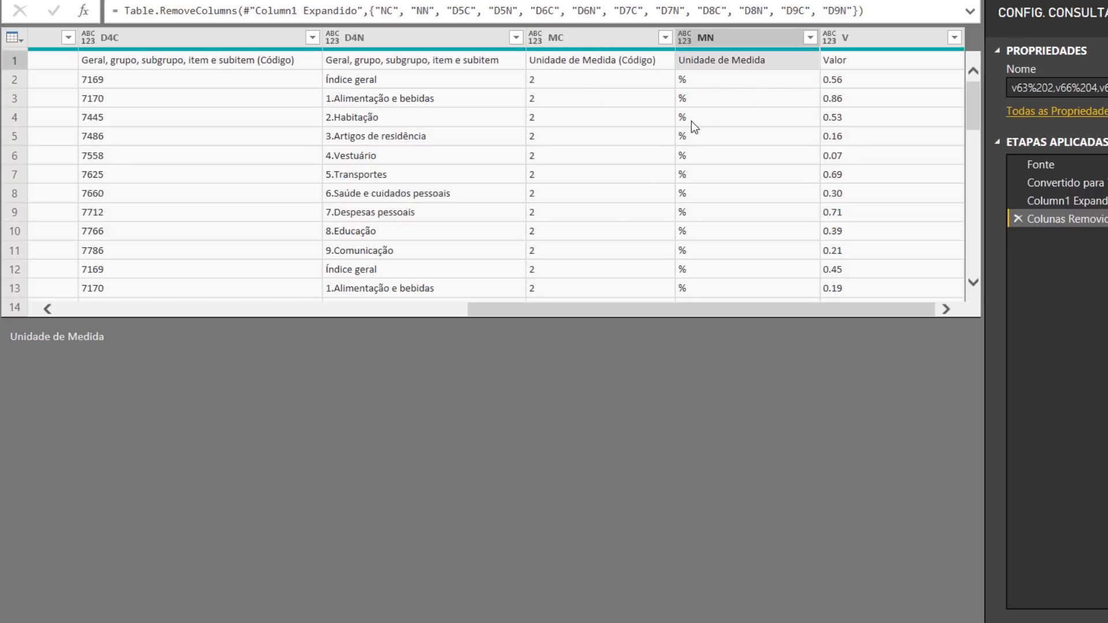
pyautogui.click(635, 38)
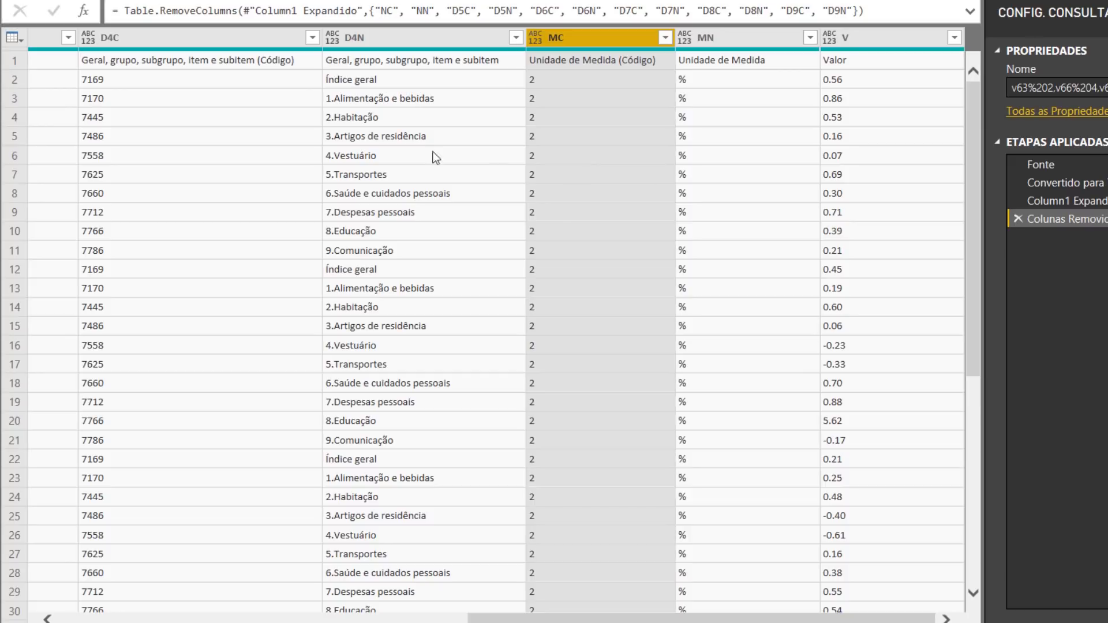
pyautogui.click(190, 38)
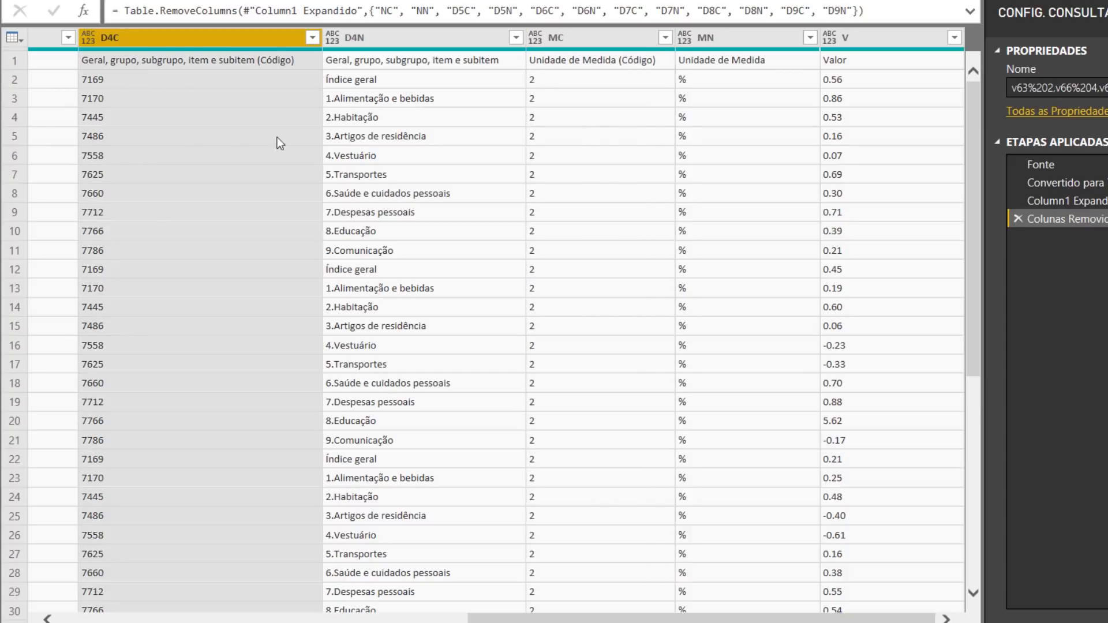
pyautogui.click(360, 122)
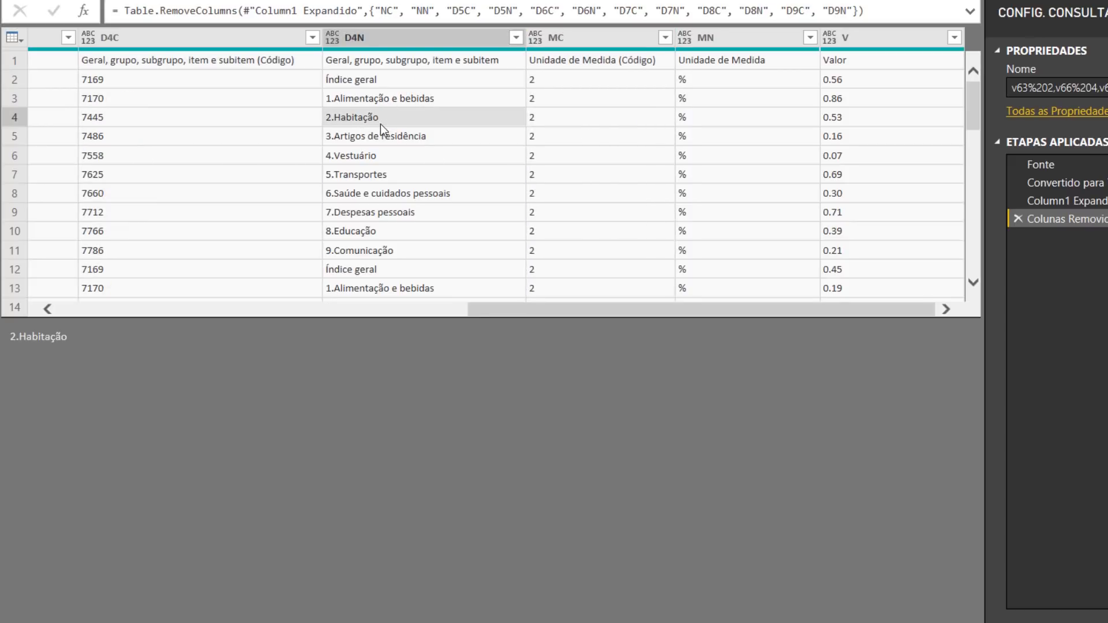
pyautogui.moveTo(479, 305); pyautogui.dragTo(210, 327)
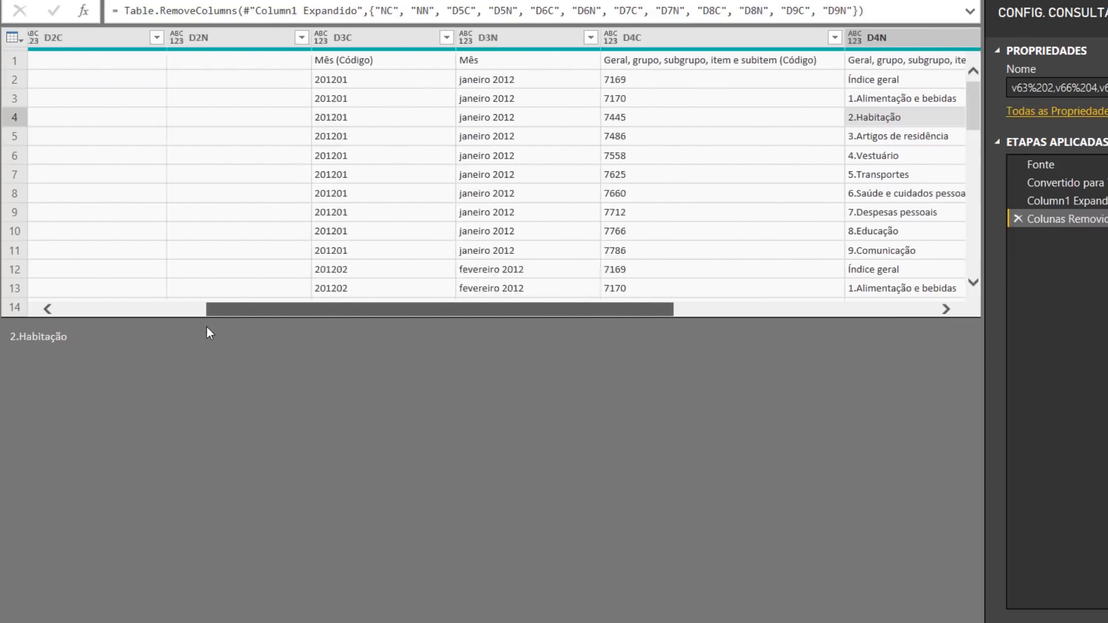
pyautogui.click(430, 41)
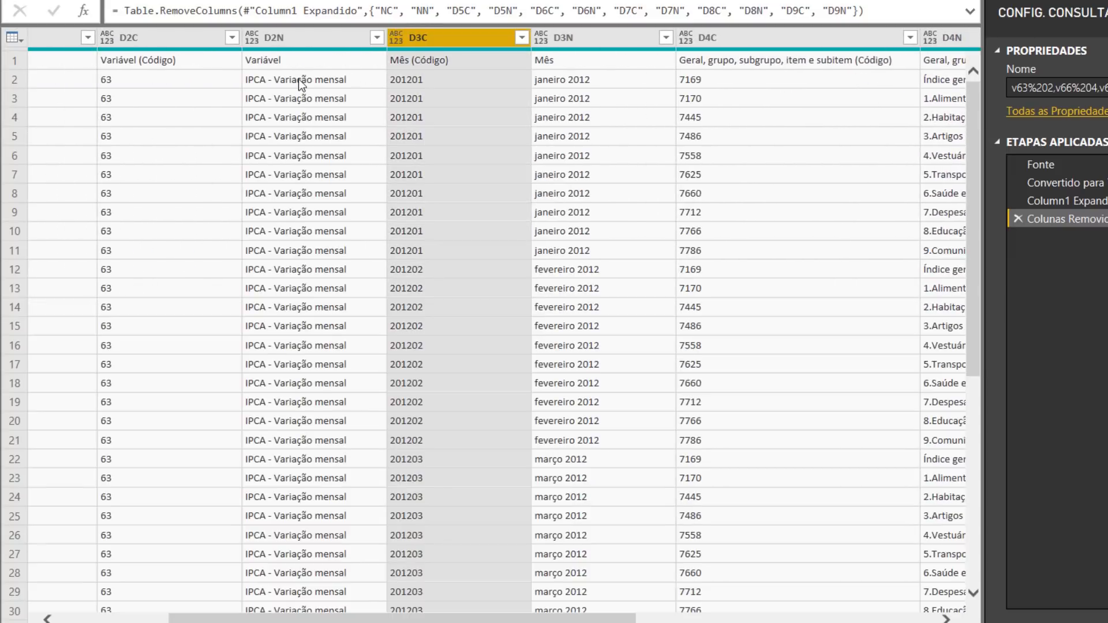
pyautogui.click(128, 36)
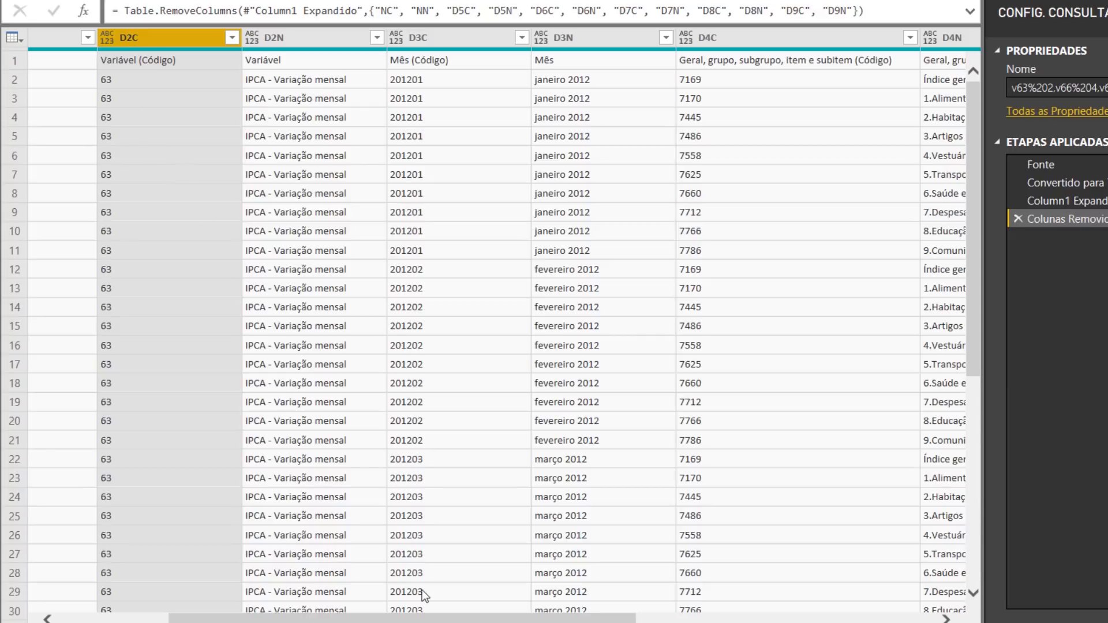
# Remove the code columns D1C, D2C, D3C, D4C and MC from the IPCA query.
pyautogui.hscroll(-3, 287, 401)
pyautogui.click(64, 38)
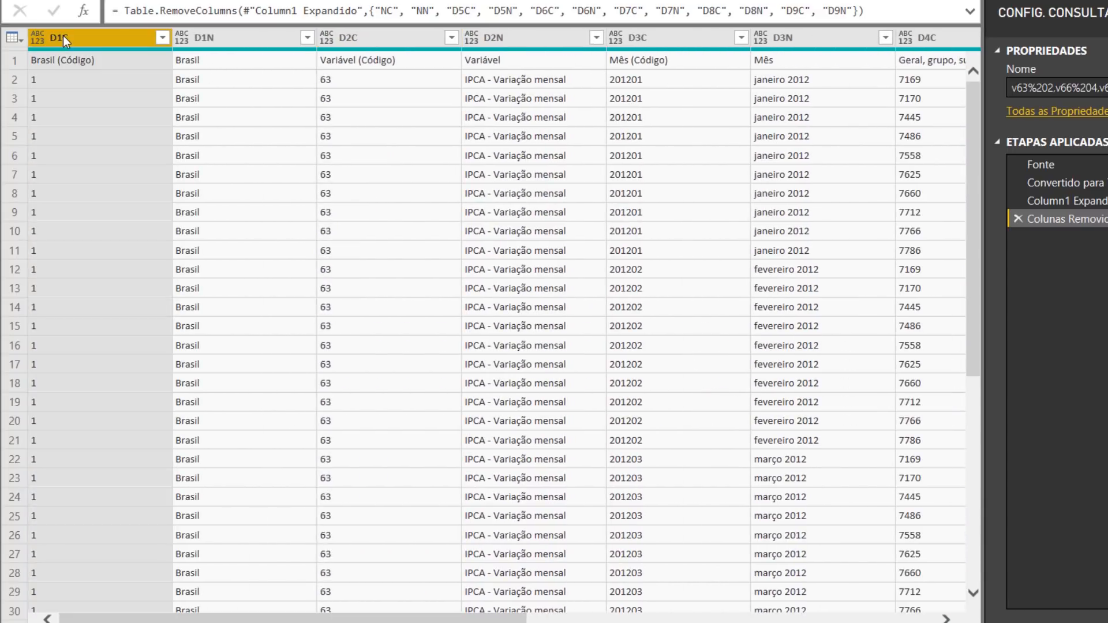
pyautogui.keyDown('ctrl'); pyautogui.click(350, 33); pyautogui.keyUp('ctrl')
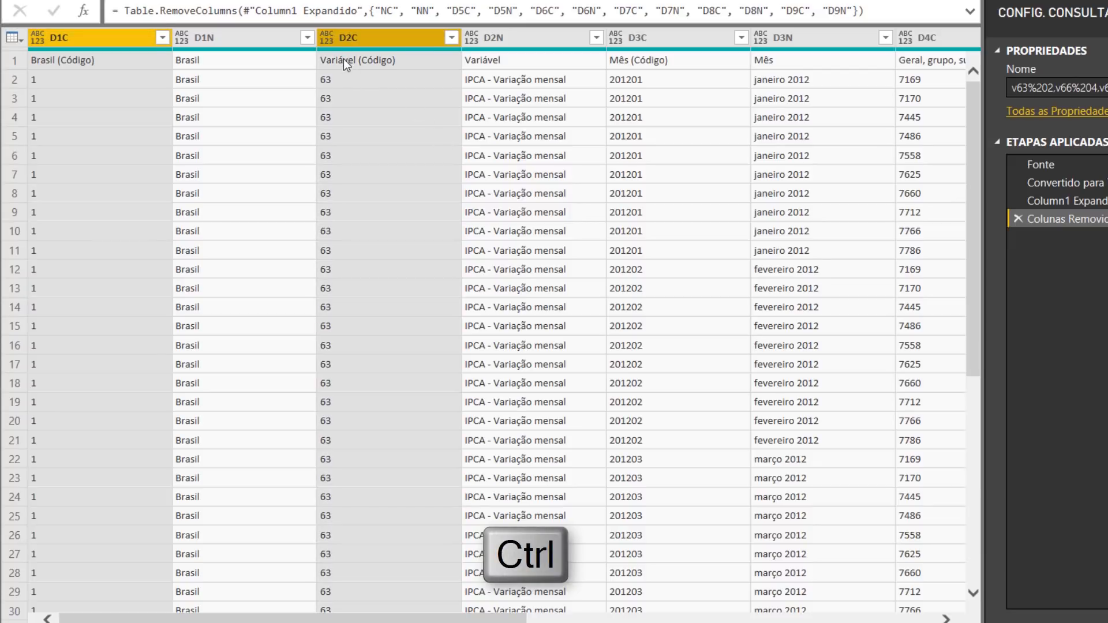
pyautogui.keyDown('ctrl'); pyautogui.click(697, 42); pyautogui.keyUp('ctrl')
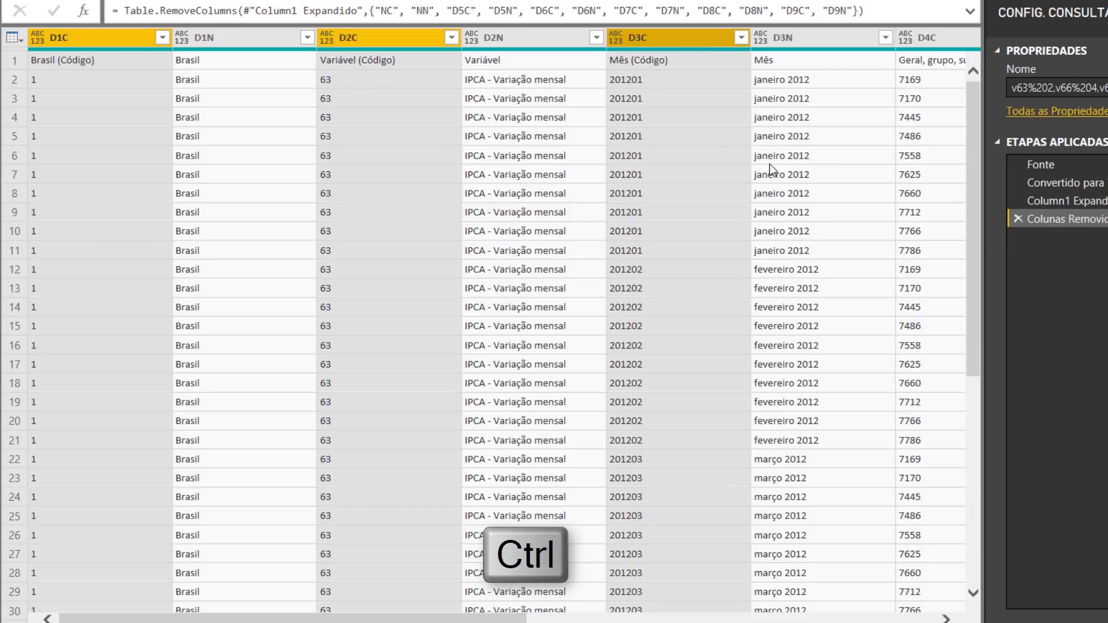
pyautogui.moveTo(481, 616); pyautogui.dragTo(730, 617)
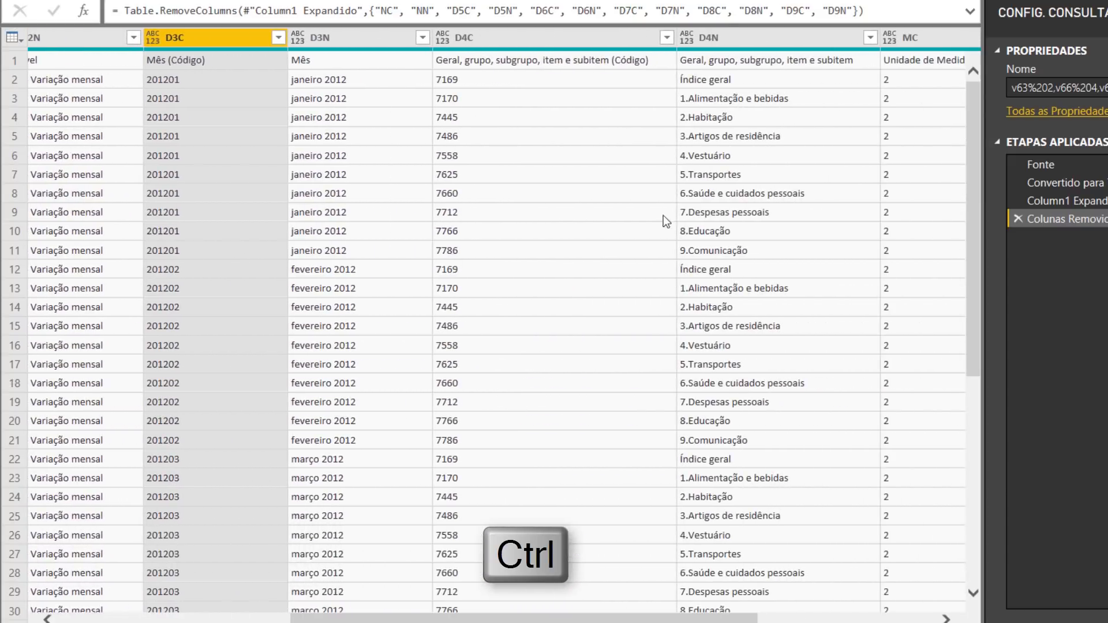
pyautogui.keyDown('ctrl'); pyautogui.click(591, 46); pyautogui.keyUp('ctrl')
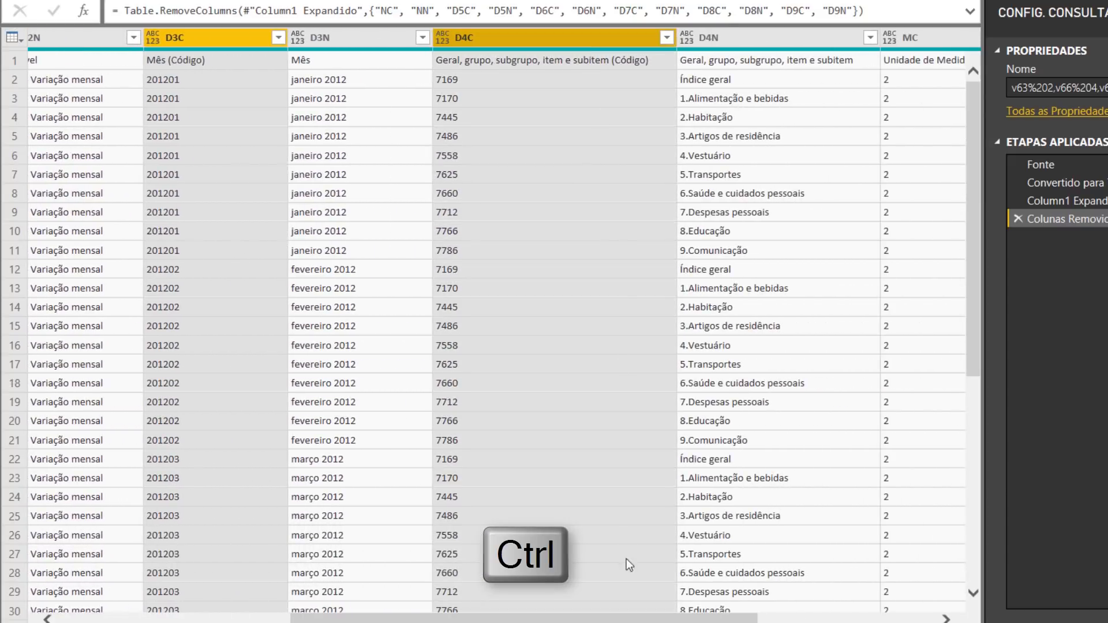
pyautogui.moveTo(684, 618); pyautogui.dragTo(846, 613)
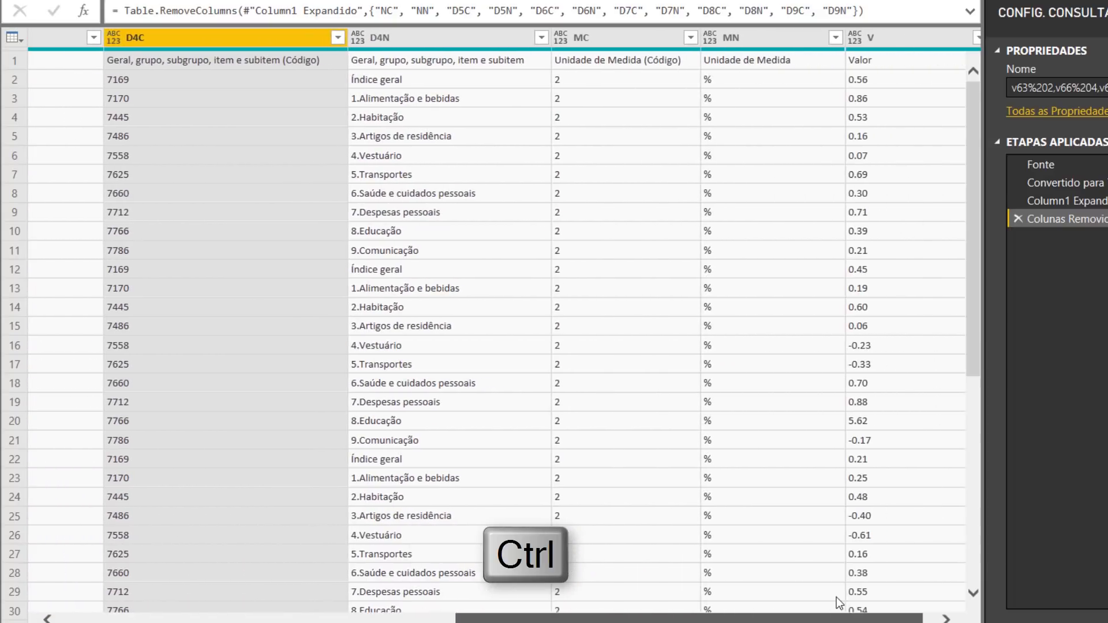
pyautogui.keyDown('ctrl'); pyautogui.click(638, 43); pyautogui.keyUp('ctrl')
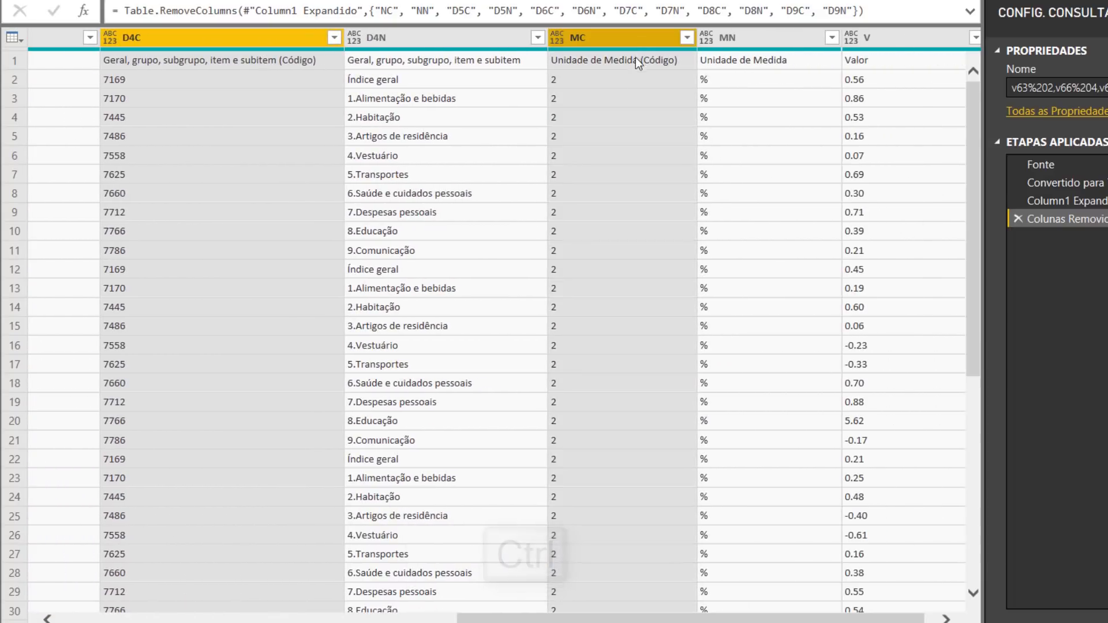
pyautogui.moveTo(776, 620); pyautogui.dragTo(323, 612)
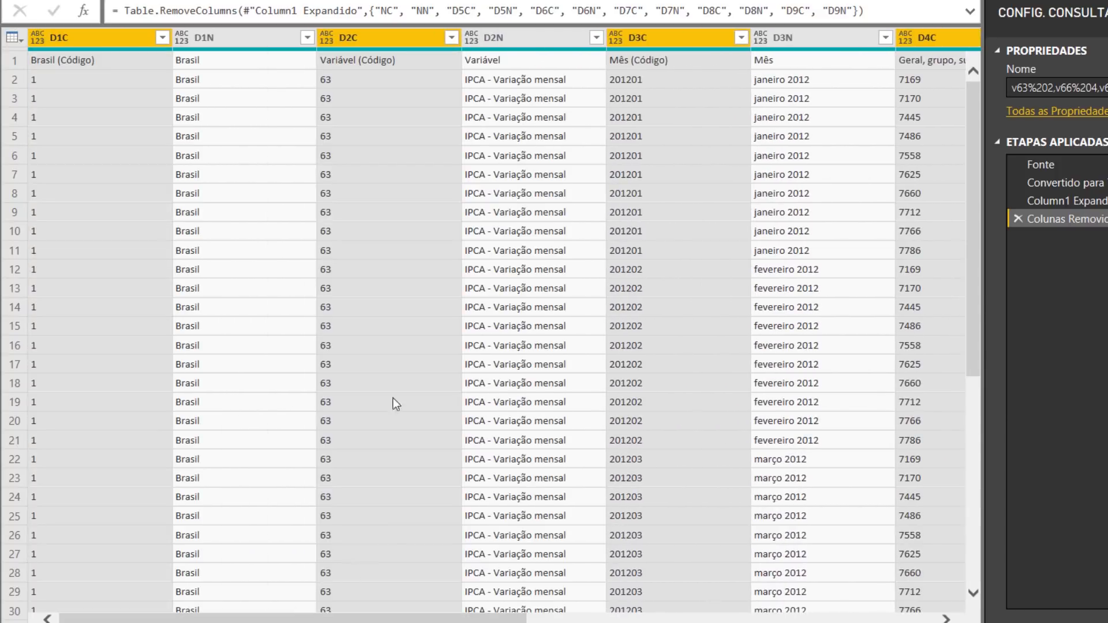
pyautogui.rightClick(366, 31)
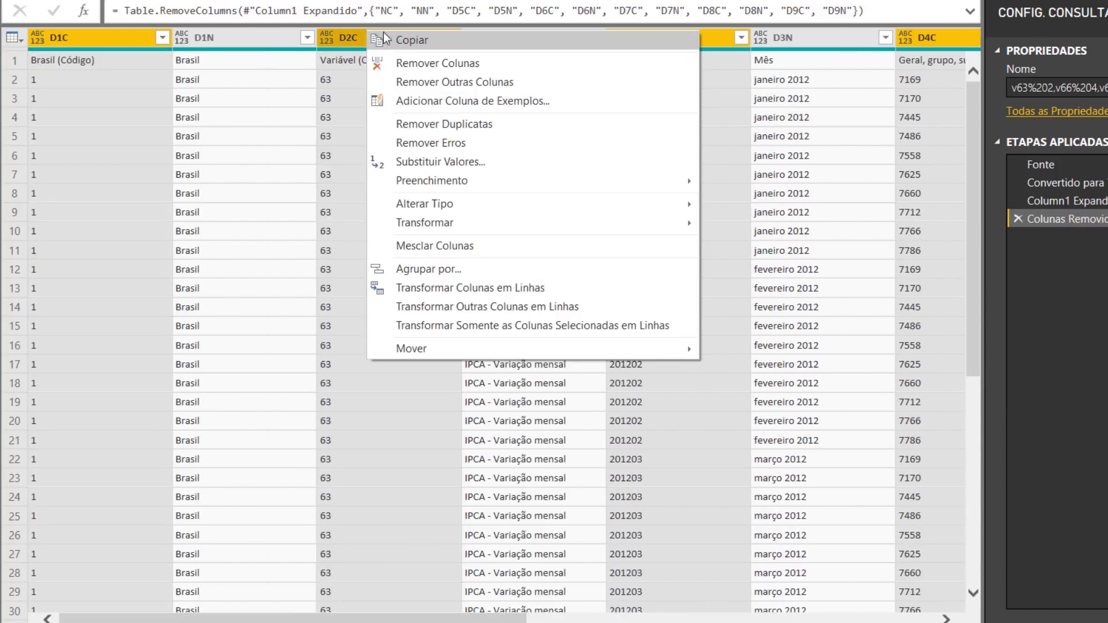
pyautogui.click(421, 61)
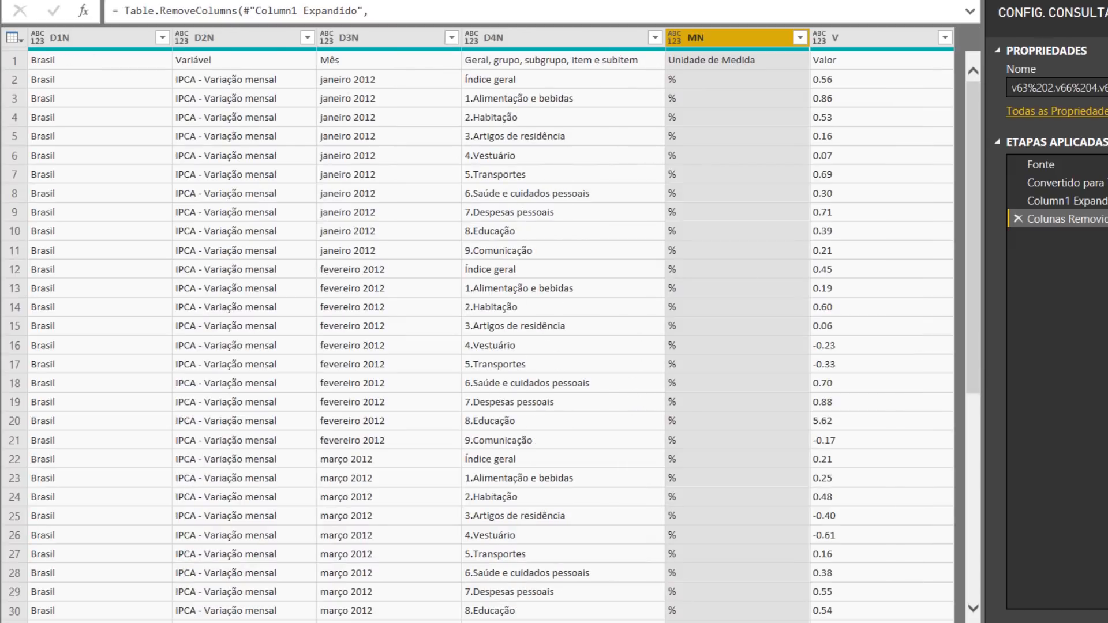
# Review the remaining V, D4N, D2N and D3N columns of the IPCA table.
pyautogui.click(840, 41)
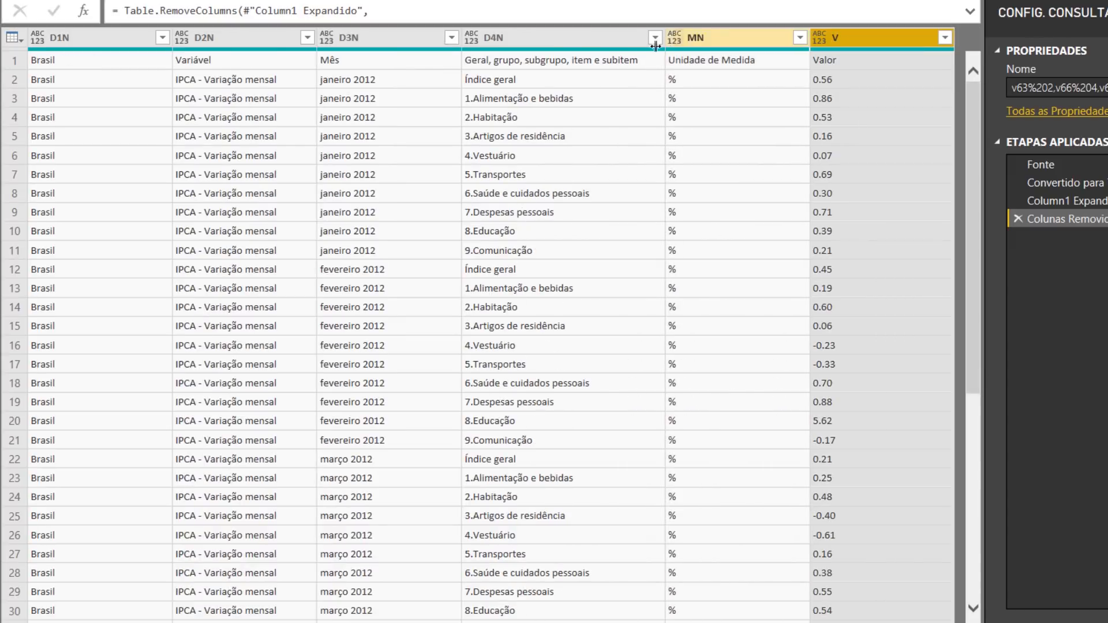
pyautogui.click(535, 40)
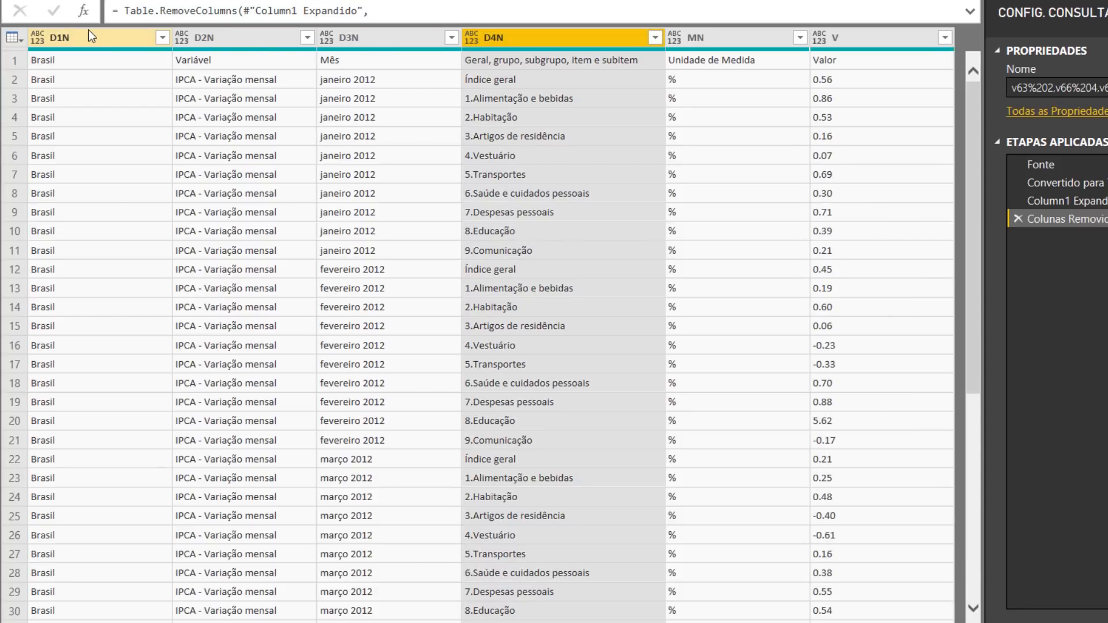
pyautogui.click(213, 34)
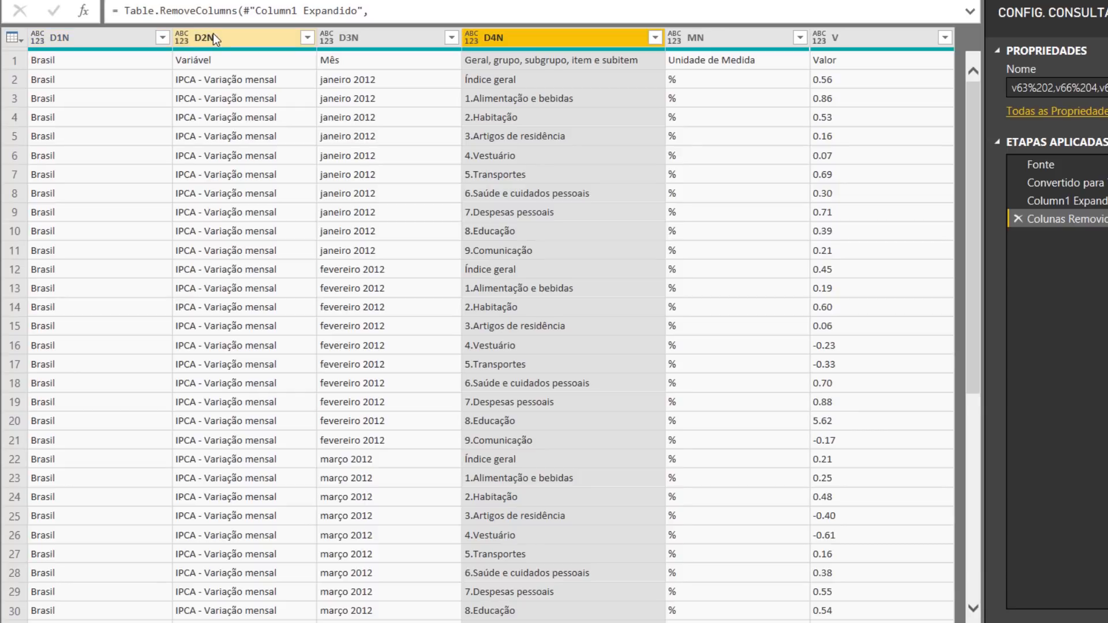
pyautogui.click(349, 37)
pyautogui.click(503, 39)
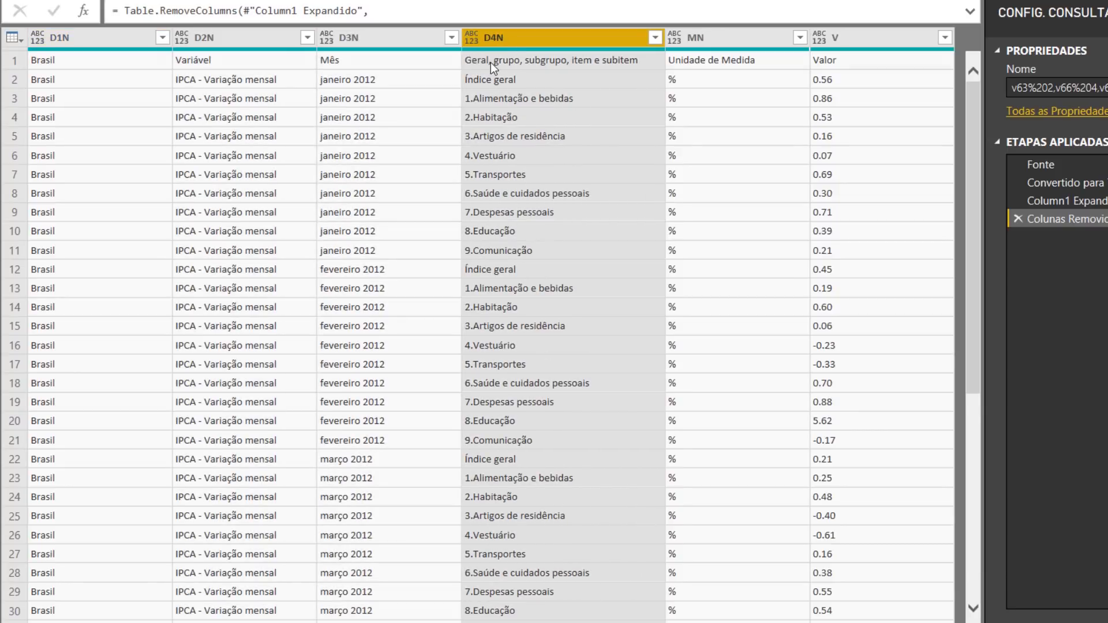
# Promote the first row of the IPCA table to column headers.
pyautogui.click(491, 62)
pyautogui.click(730, 60)
pyautogui.click(831, 60)
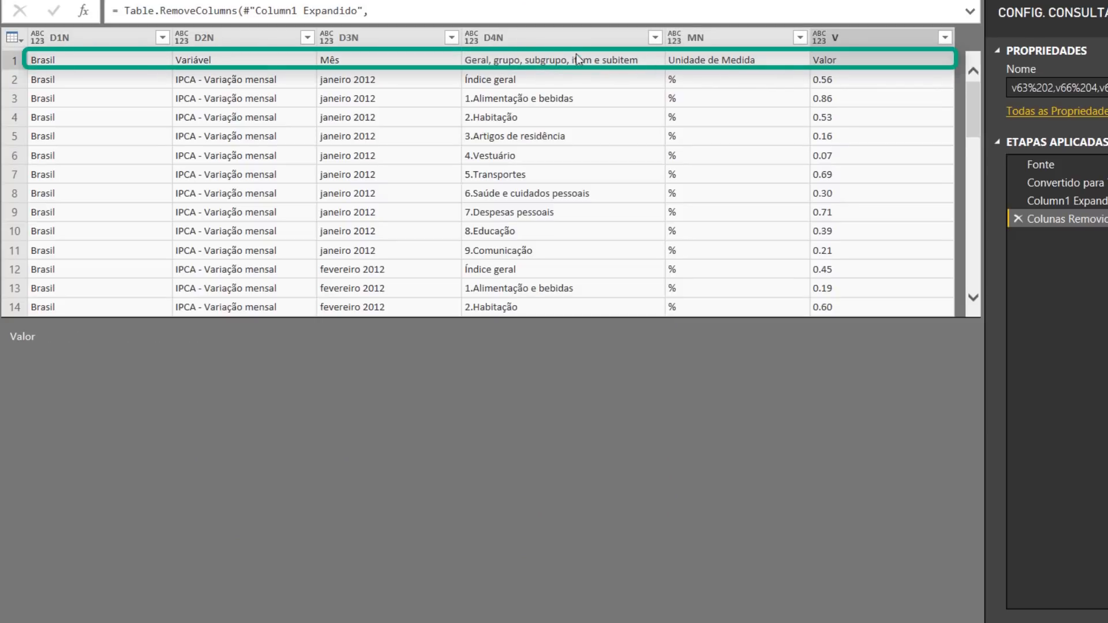
pyautogui.click(505, 77)
pyautogui.click(475, 60)
pyautogui.click(376, 60)
pyautogui.click(271, 60)
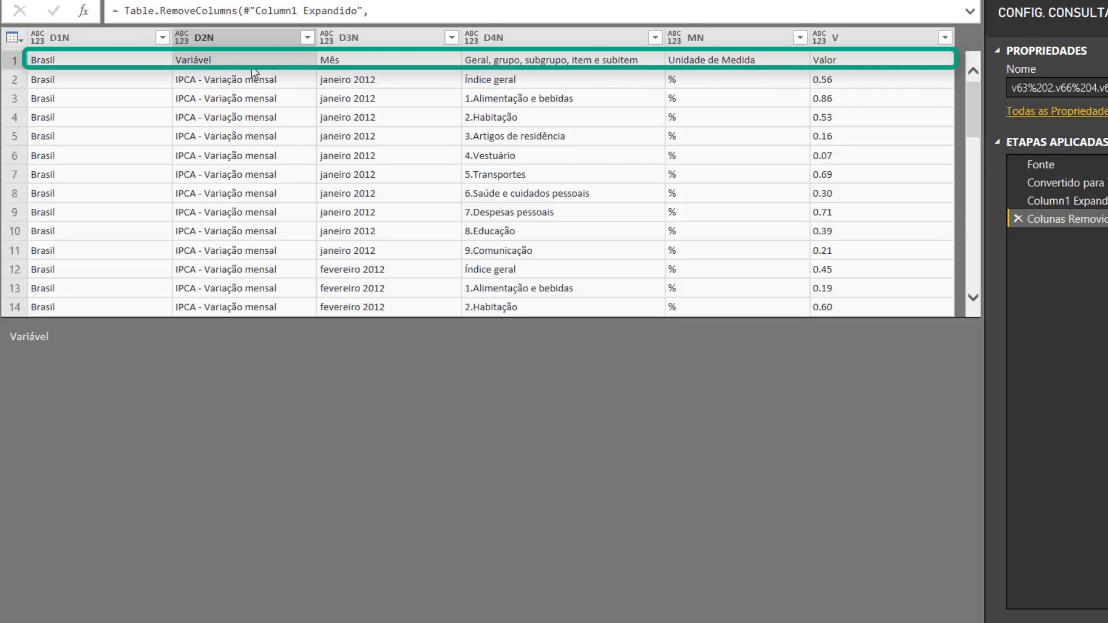
pyautogui.click(10, 39)
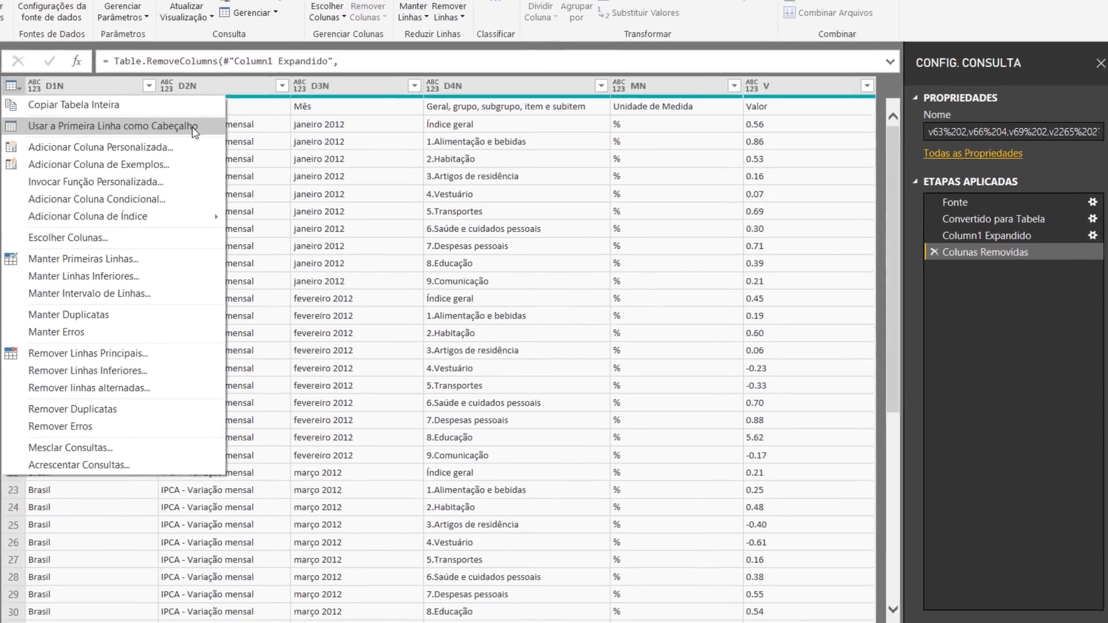
pyautogui.click(204, 84)
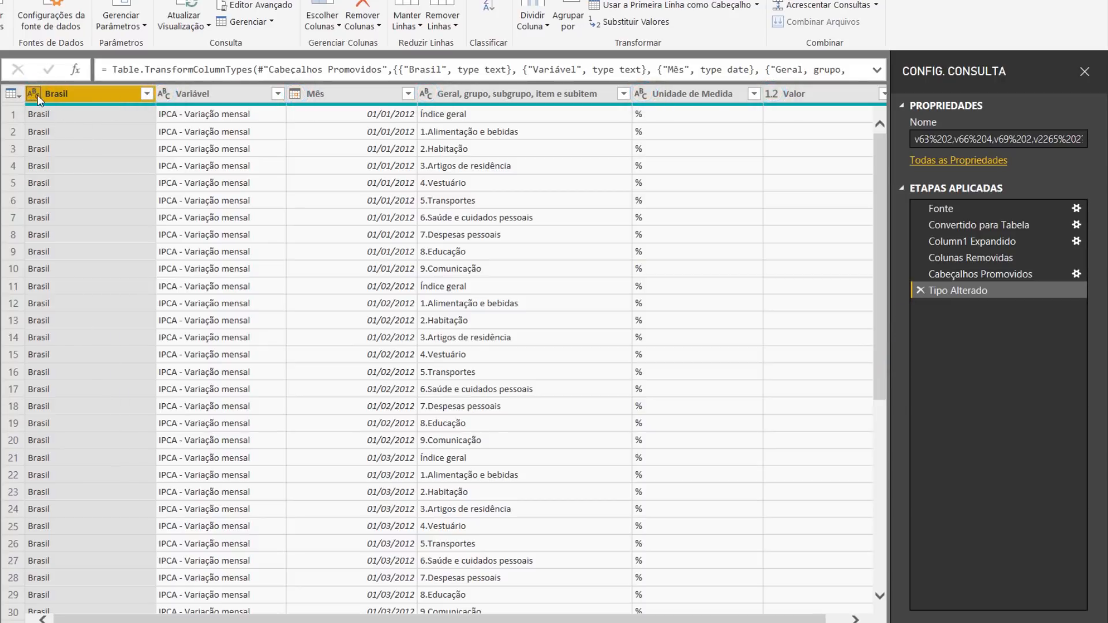
# Rename the Mês column to Data.
pyautogui.click(218, 95)
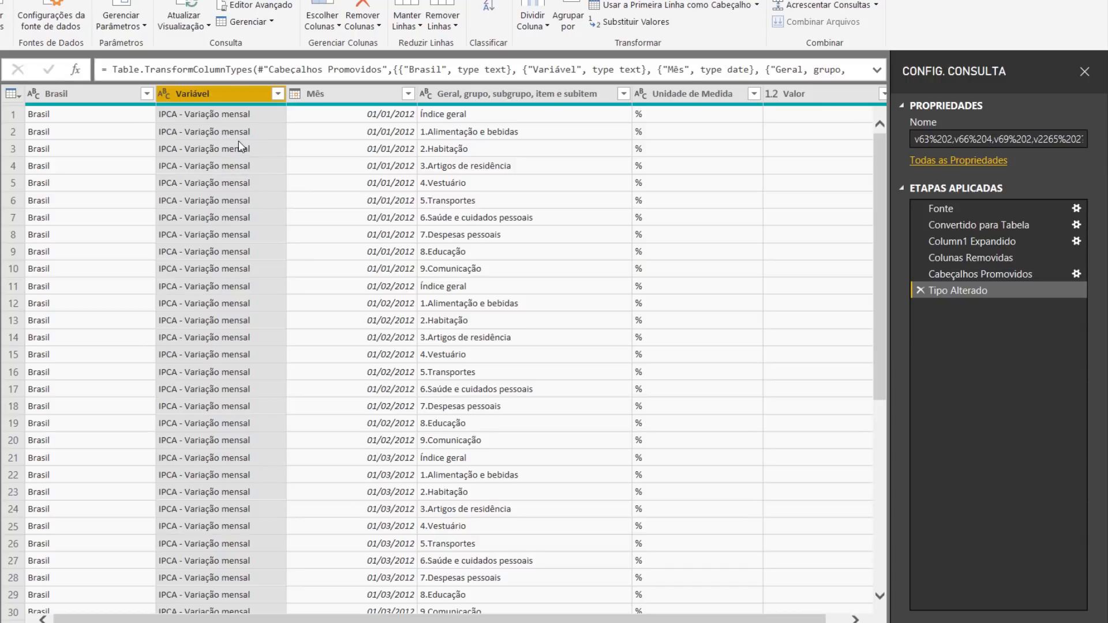
pyautogui.click(345, 98)
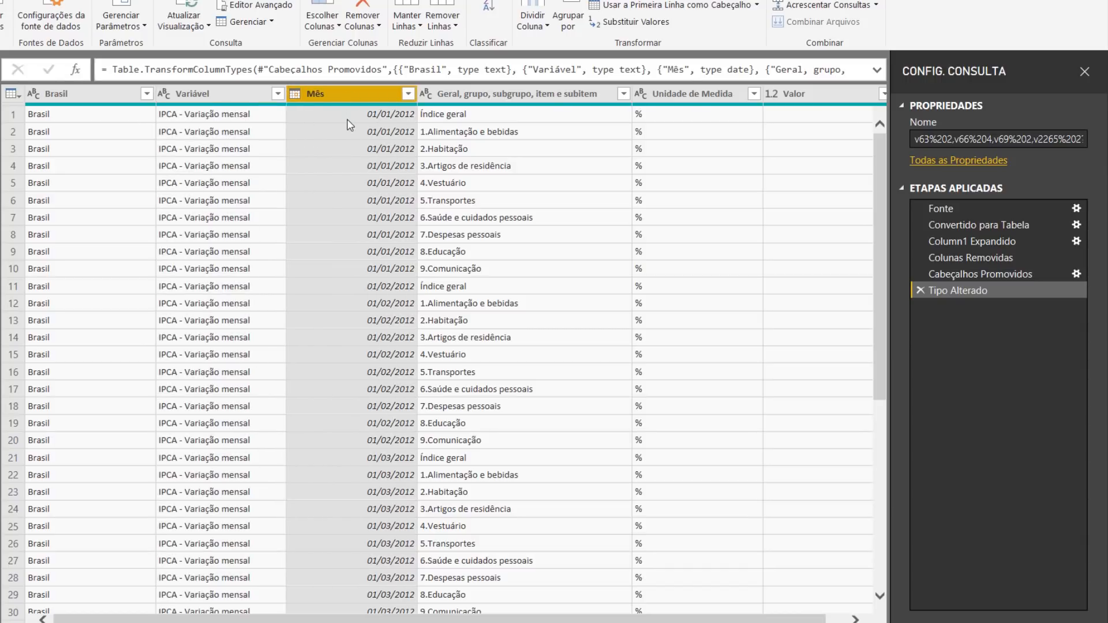
pyautogui.doubleClick(317, 93)
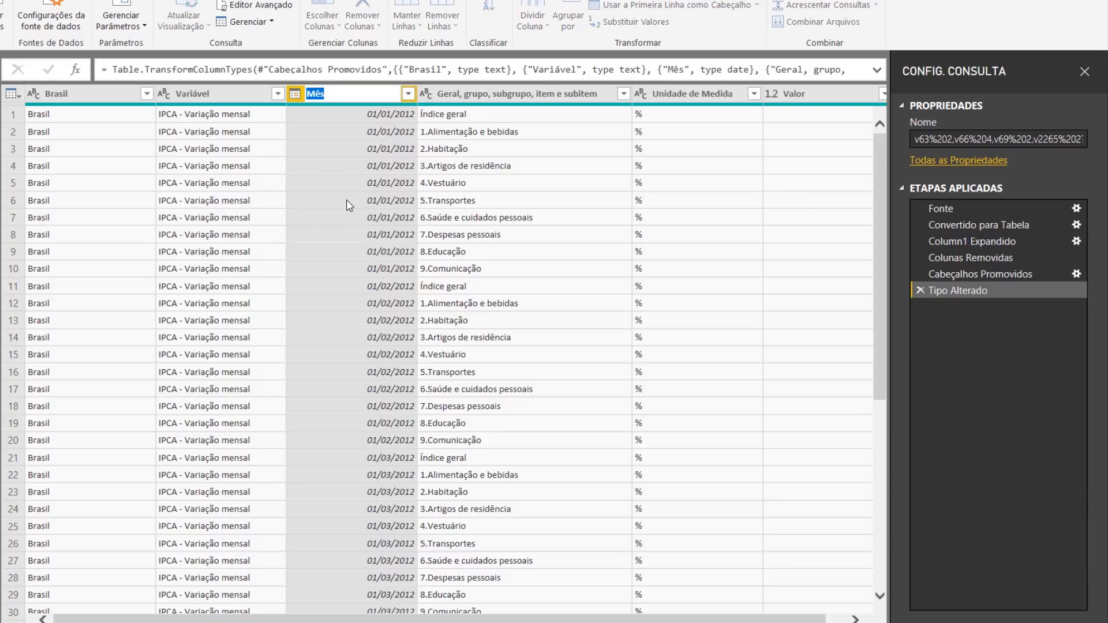
pyautogui.write('Data')
pyautogui.press('Return')
# Check the group, Unidade de Medida and Valor columns, focusing on how the Valor numbers were converted.
pyautogui.click(466, 94)
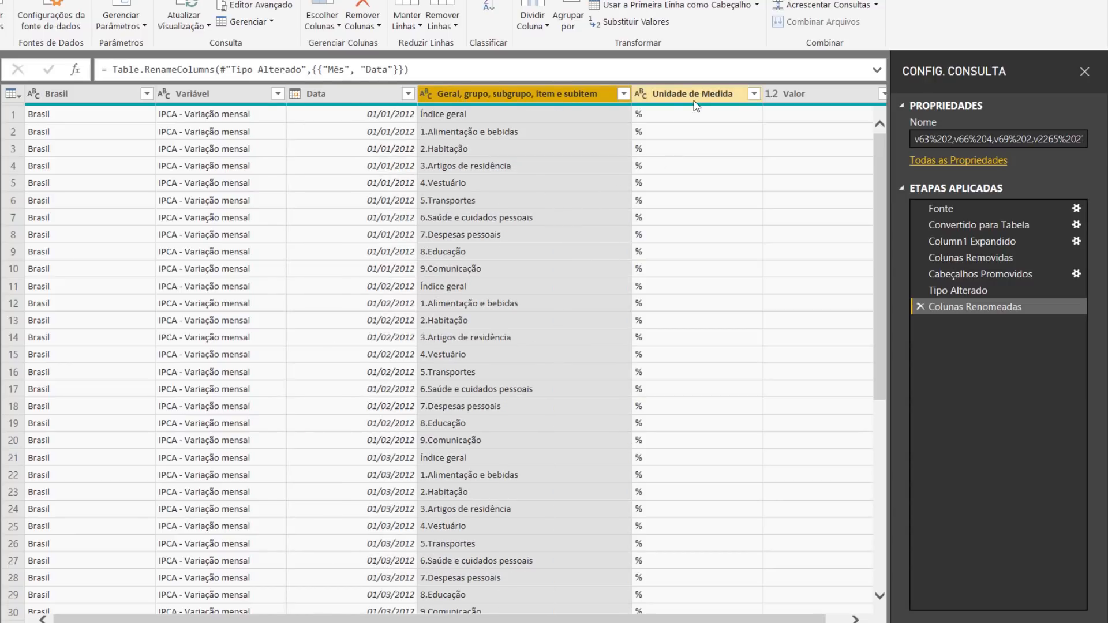
pyautogui.click(709, 98)
pyautogui.moveTo(717, 621); pyautogui.dragTo(739, 622)
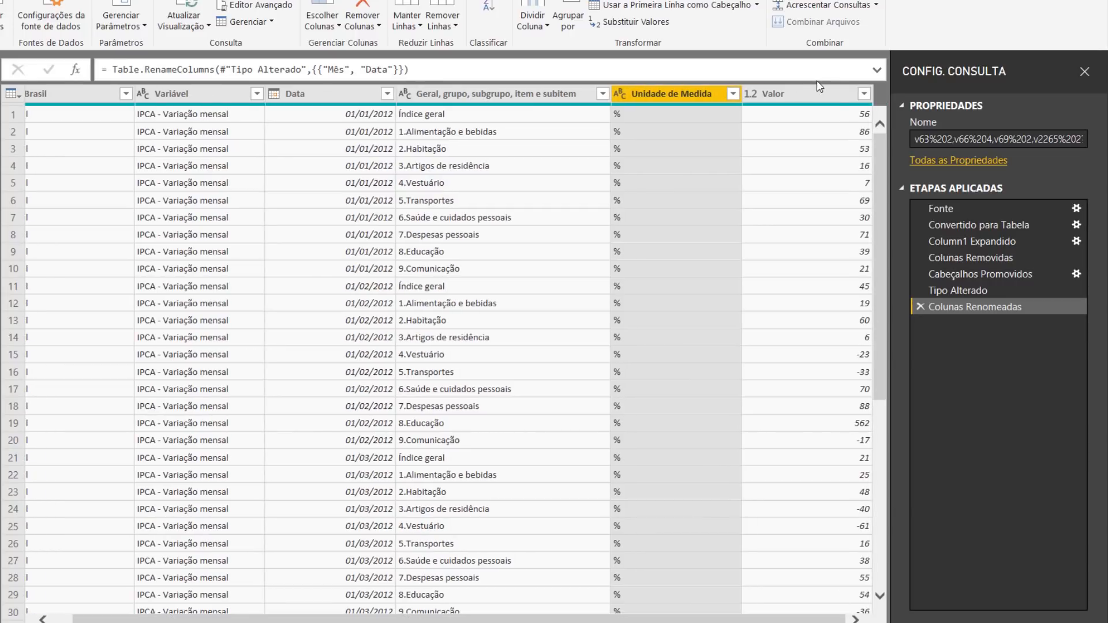
pyautogui.click(807, 97)
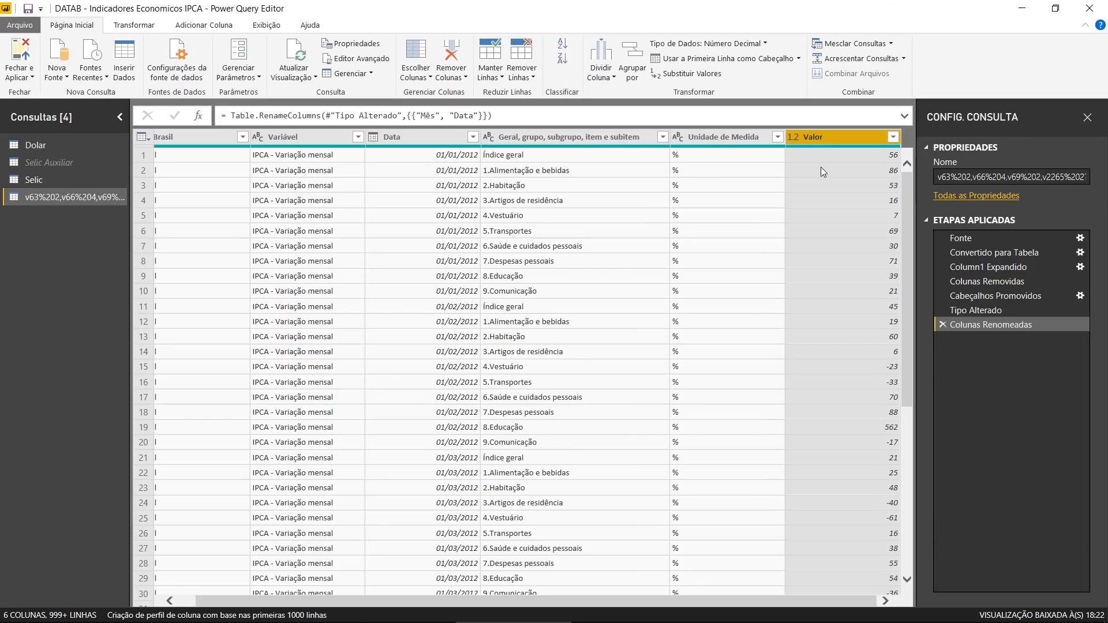
pyautogui.click(613, 159)
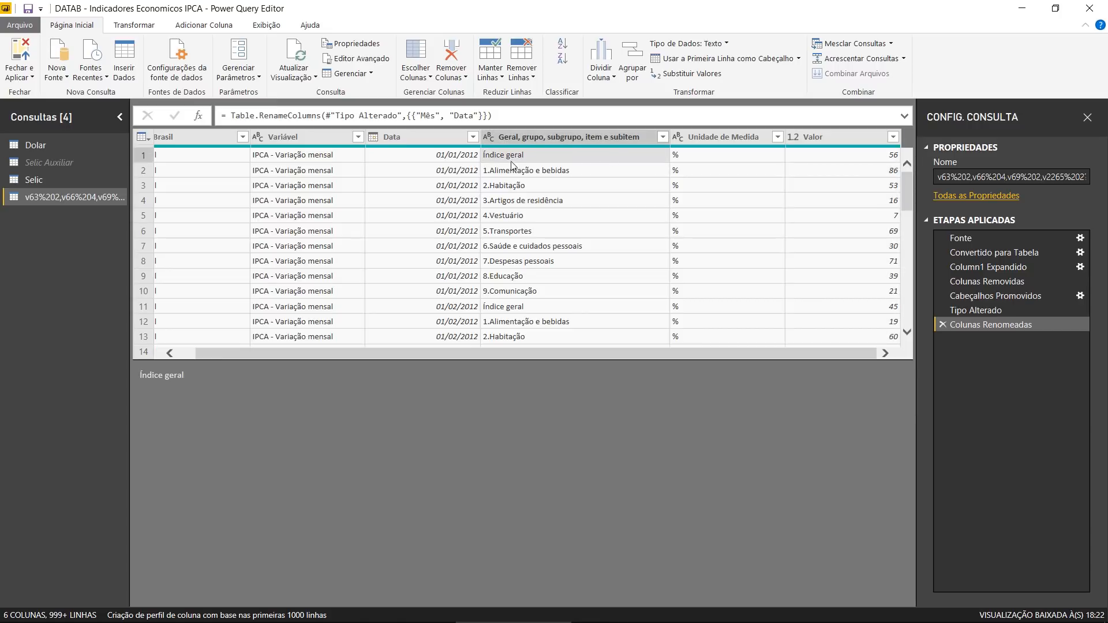
pyautogui.click(454, 162)
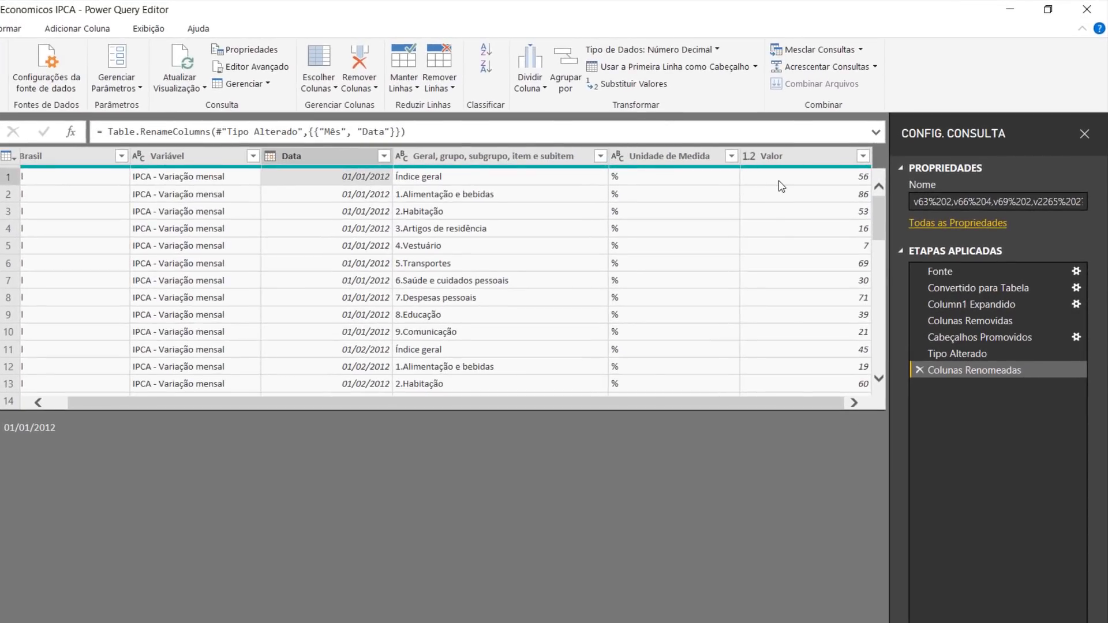
pyautogui.click(821, 161)
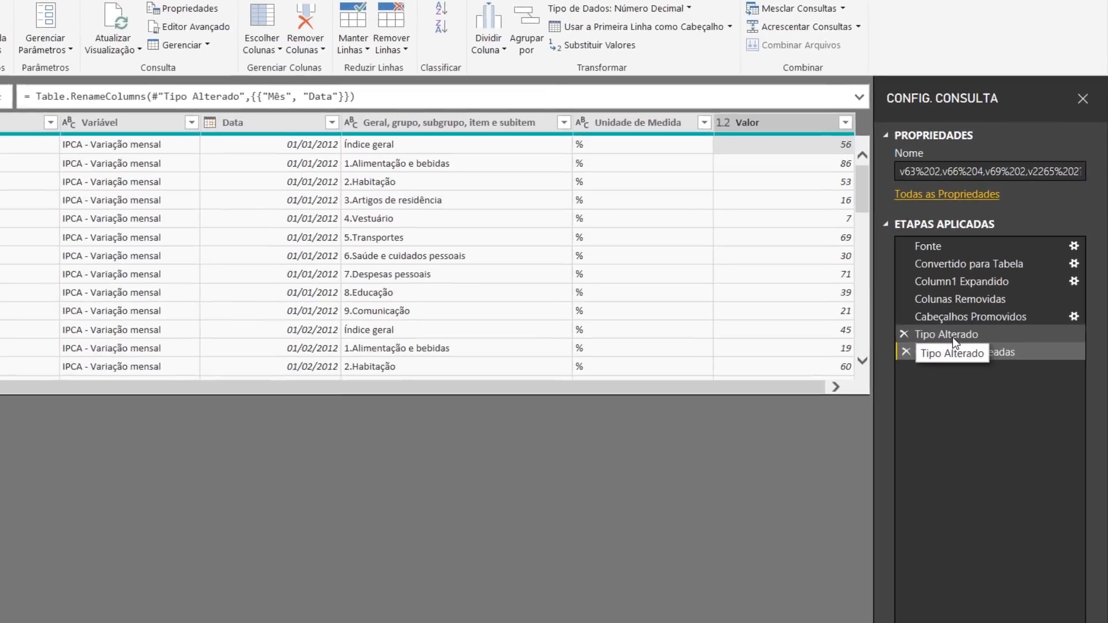
# Return to the Cabeçalhos Promovidos step and insert a locale-based type change for the Valor column after it.
pyautogui.click(962, 354)
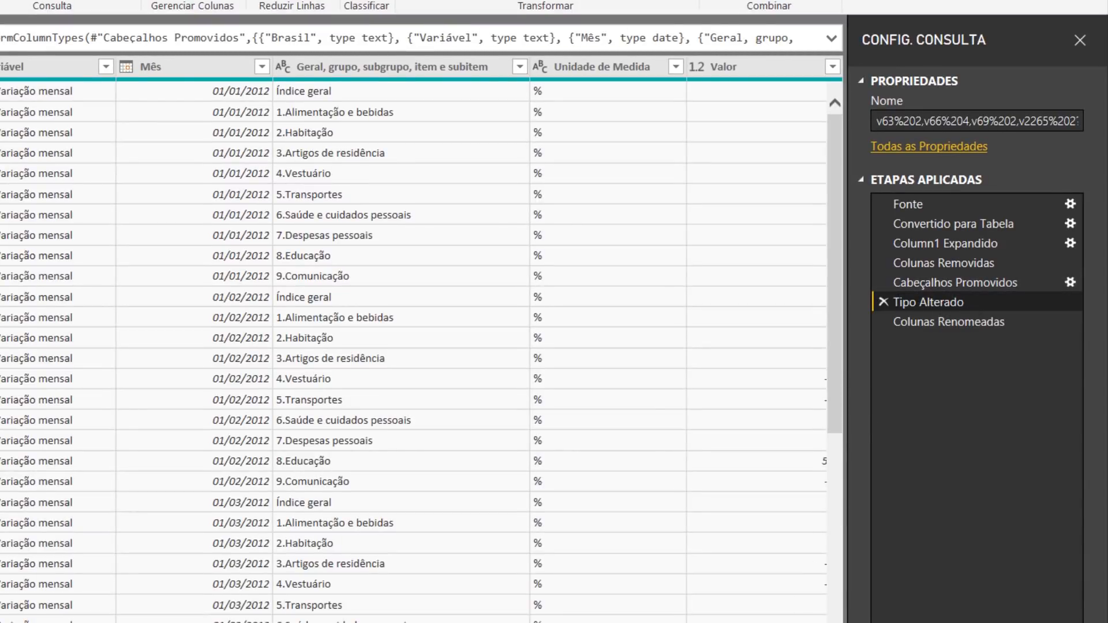
pyautogui.click(961, 289)
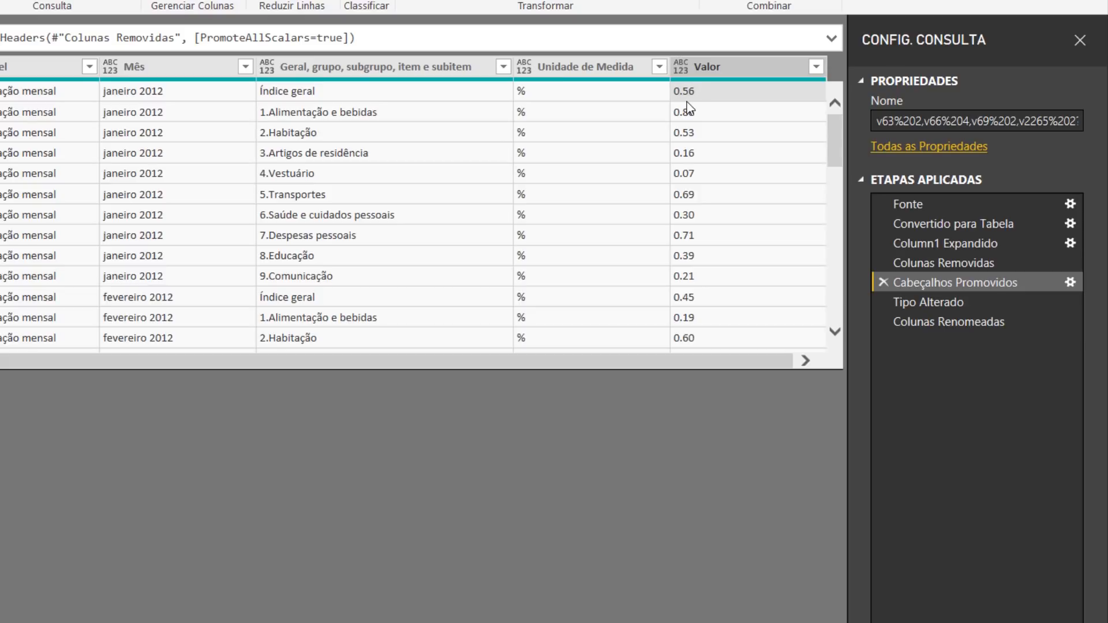
pyautogui.moveTo(832, 122)
pyautogui.mouseDown()
pyautogui.moveTo(826, 268)
pyautogui.moveTo(828, 126)
pyautogui.mouseUp()
pyautogui.click(739, 70)
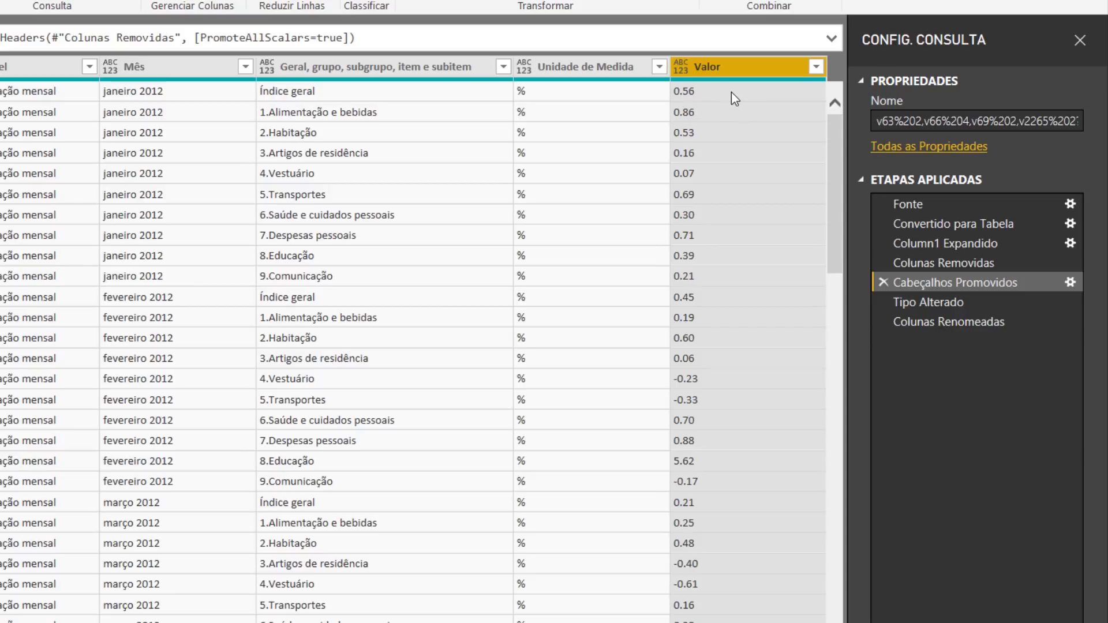
pyautogui.click(677, 71)
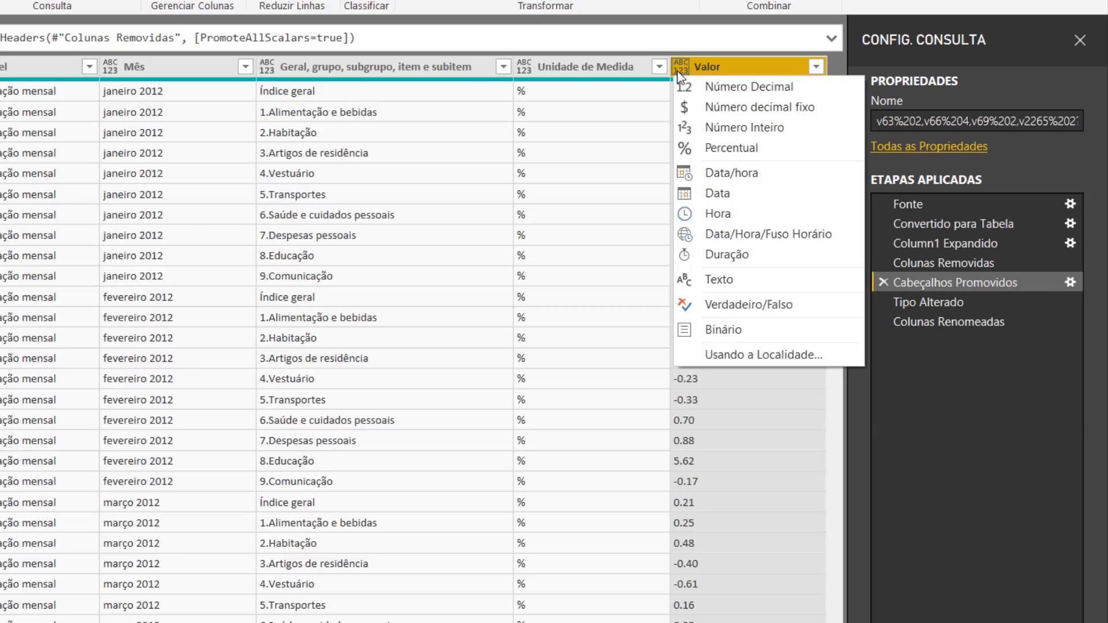
pyautogui.click(813, 355)
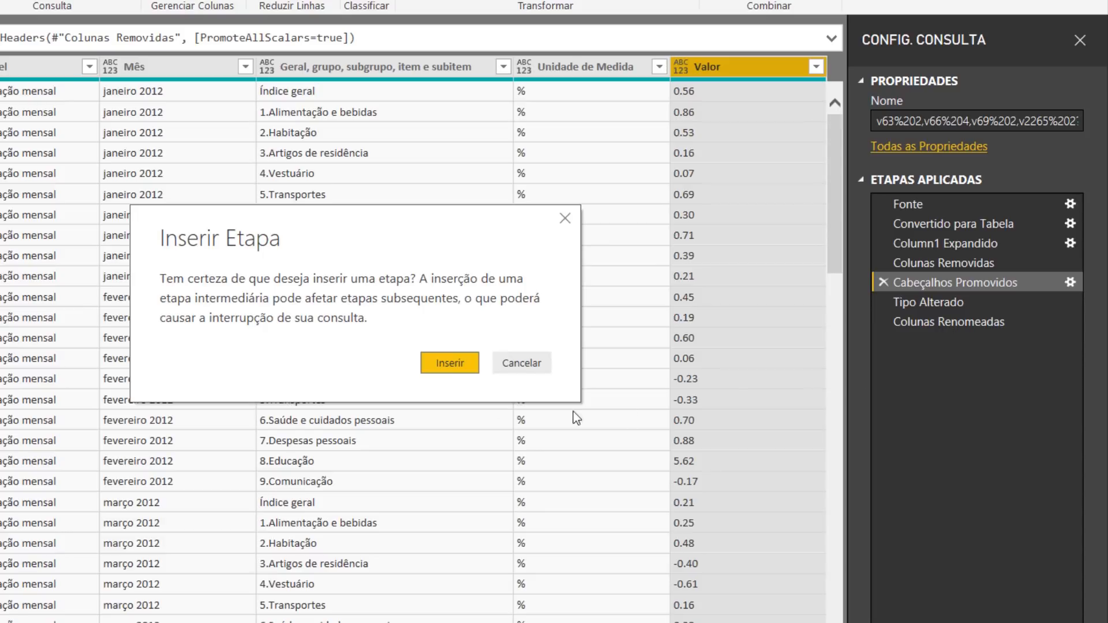
pyautogui.click(425, 360)
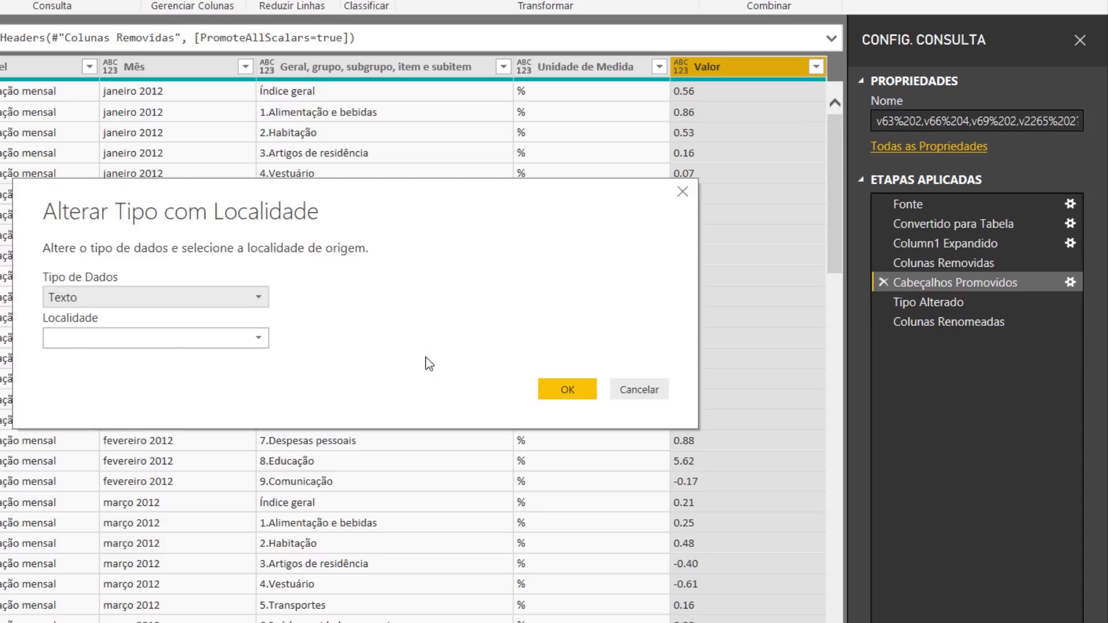
# Convert the Valor column to Número Decimal using the Inglês (Estados Unidos) locale.
pyautogui.click(255, 303)
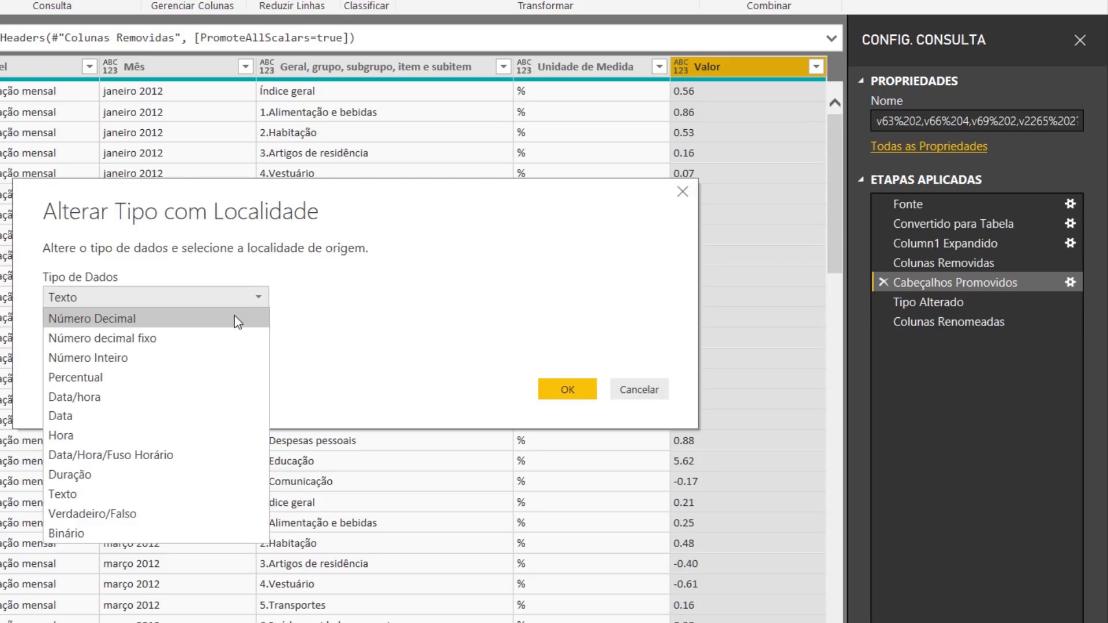
pyautogui.click(237, 313)
pyautogui.click(192, 340)
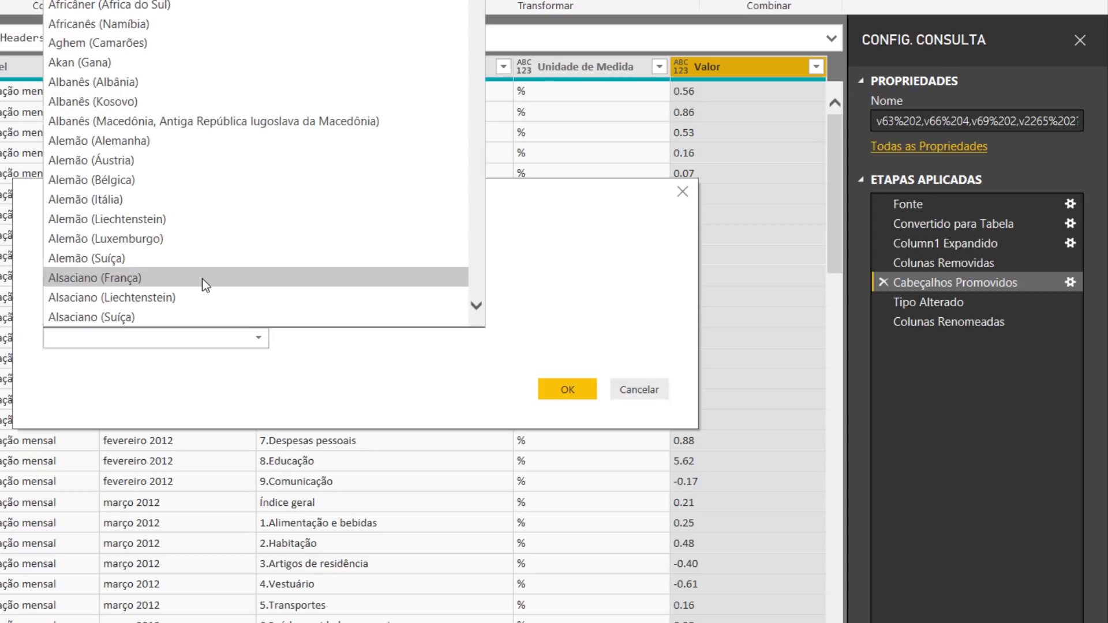
pyautogui.press('k')
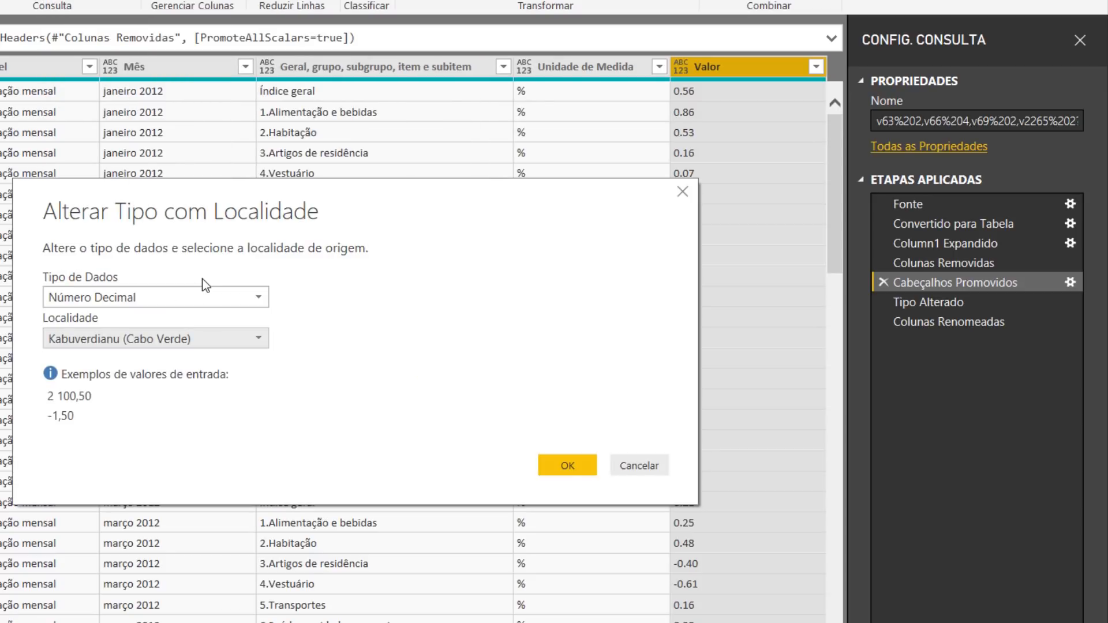
pyautogui.click(195, 338)
pyautogui.write('in')
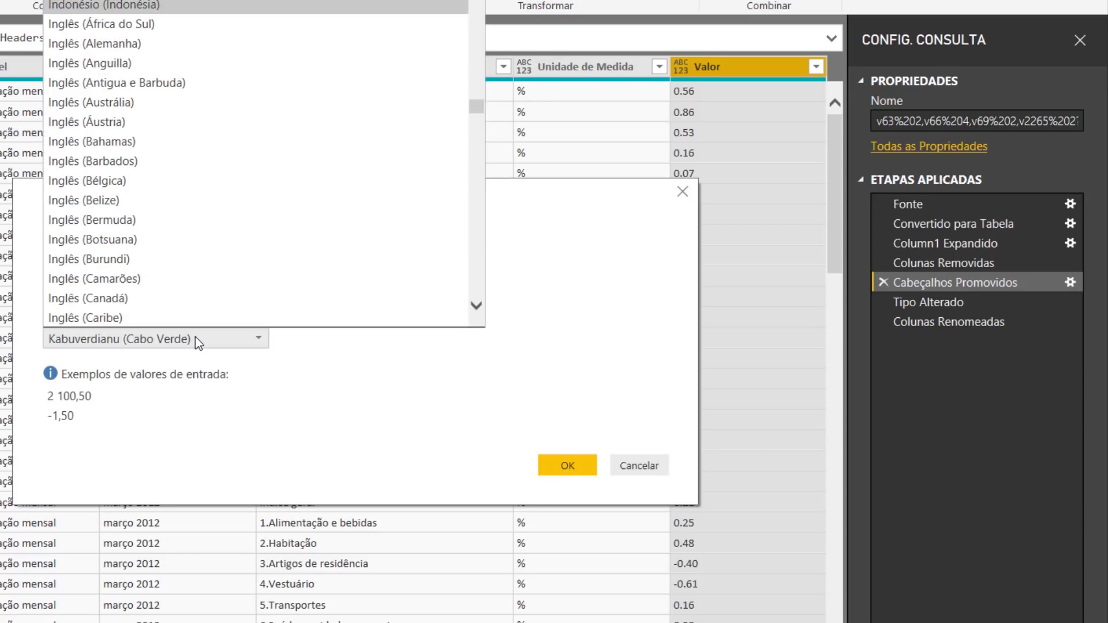
pyautogui.scroll(-4, 178, 199)
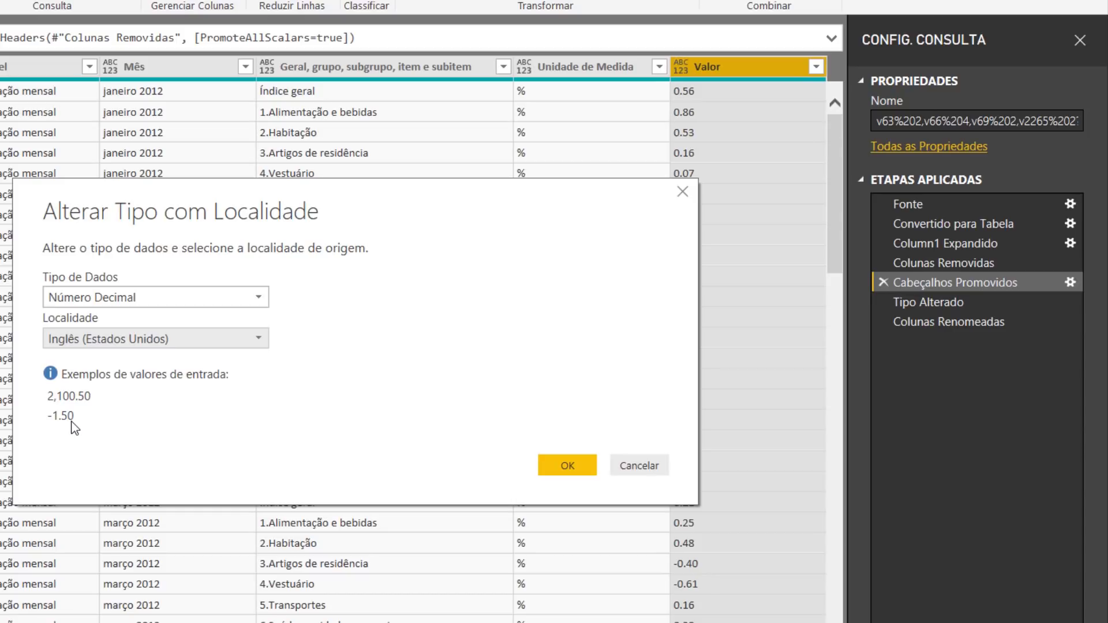
pyautogui.click(569, 465)
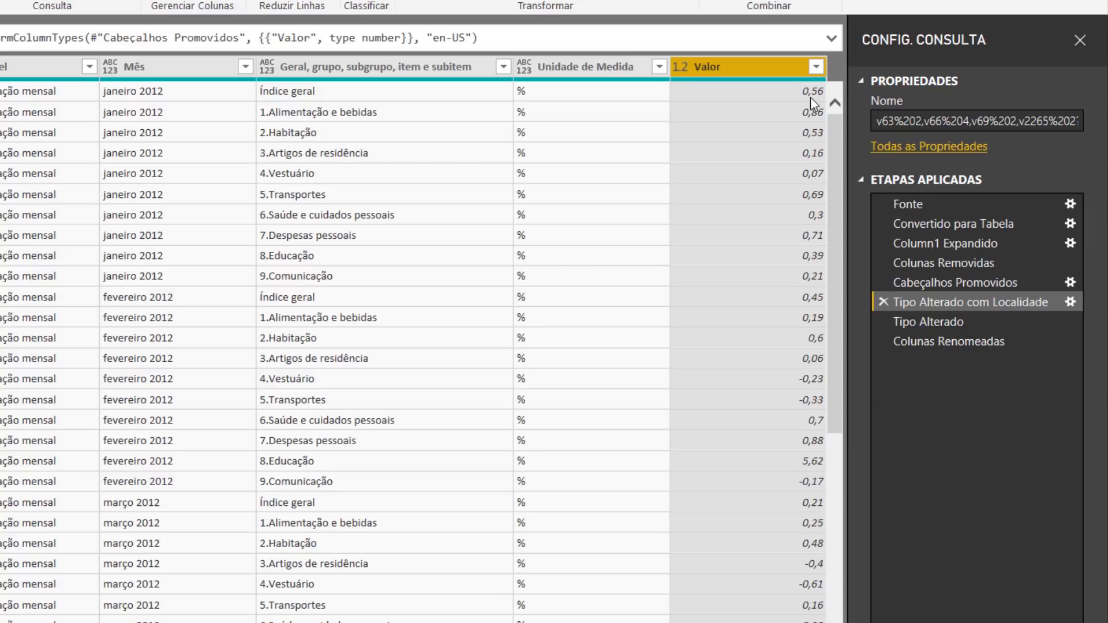
# Check the column types and names in the Tipo Alterado and Colunas Renomeadas steps.
pyautogui.click(947, 322)
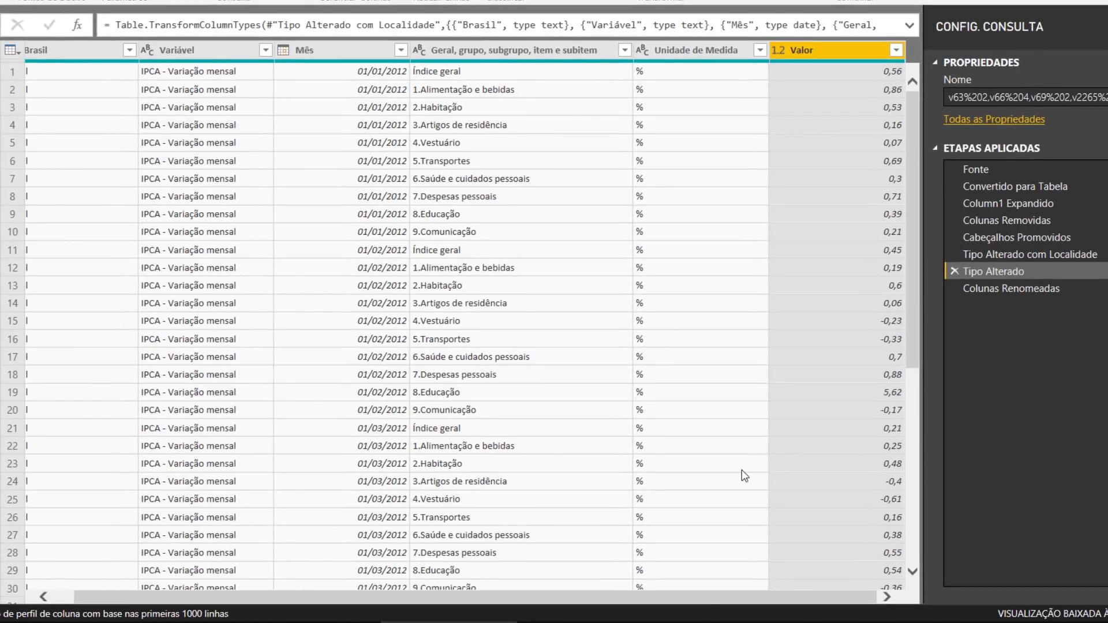
pyautogui.moveTo(706, 597); pyautogui.dragTo(643, 609)
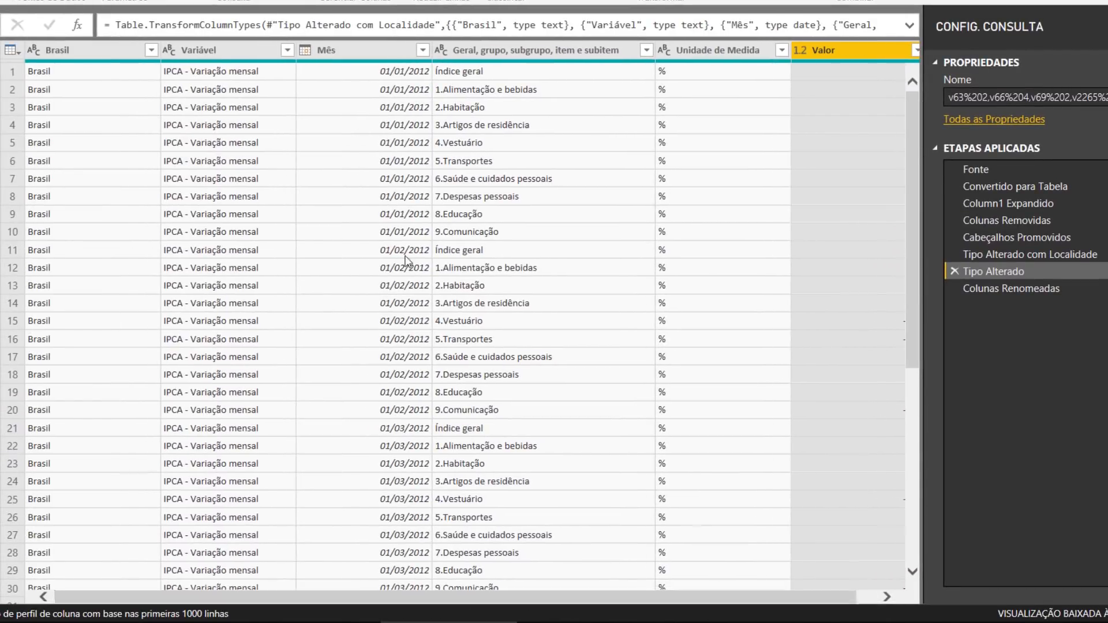
pyautogui.click(341, 52)
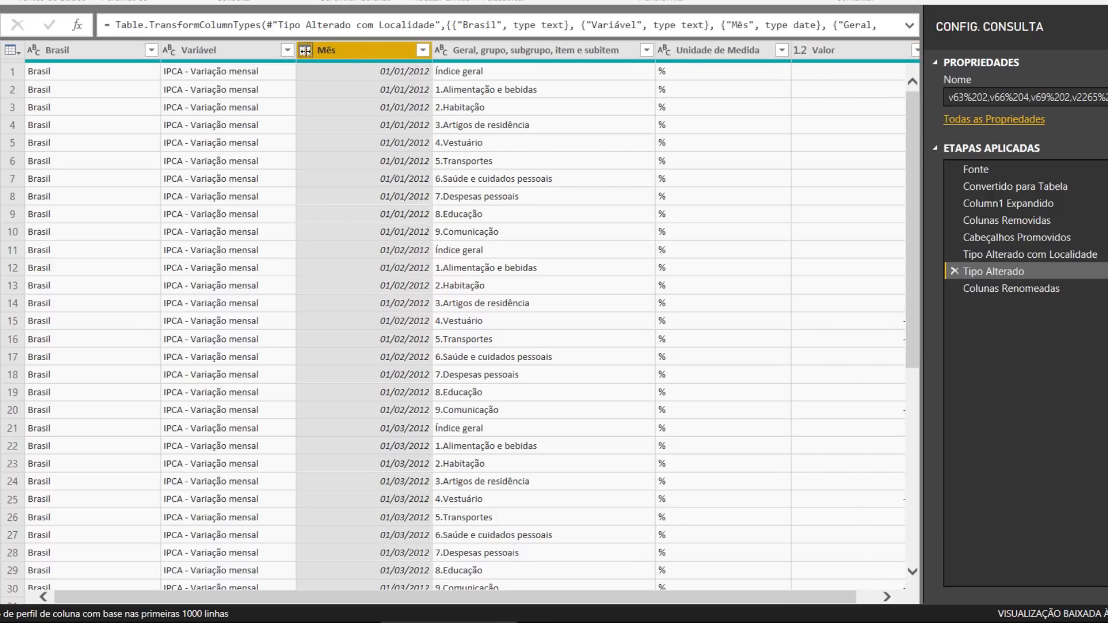
pyautogui.click(204, 48)
pyautogui.click(79, 49)
pyautogui.click(456, 51)
pyautogui.click(735, 53)
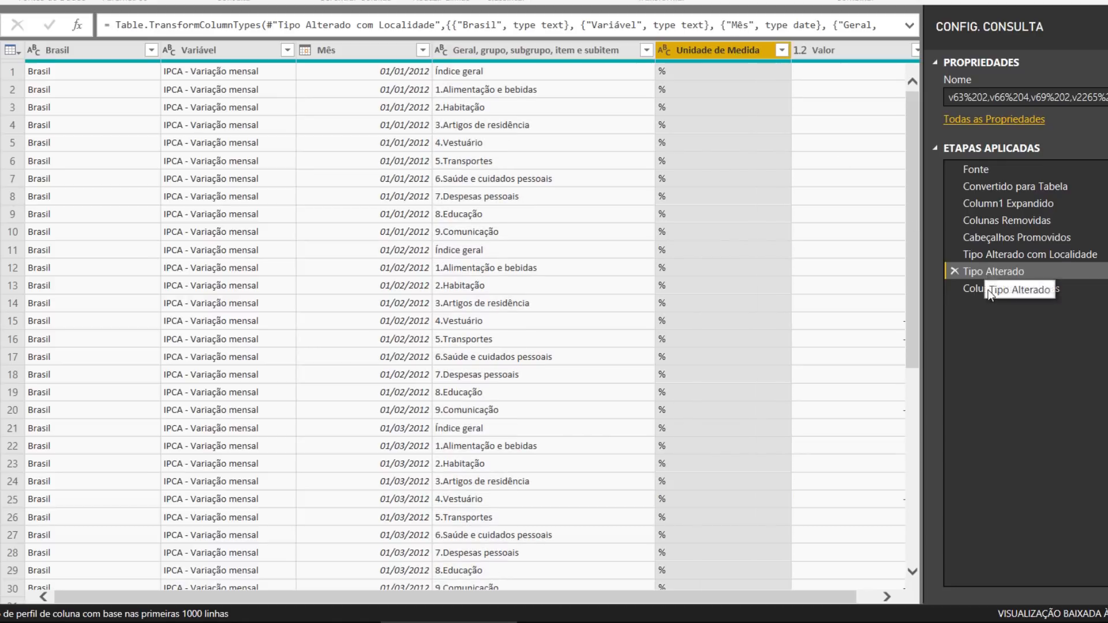
pyautogui.click(1012, 290)
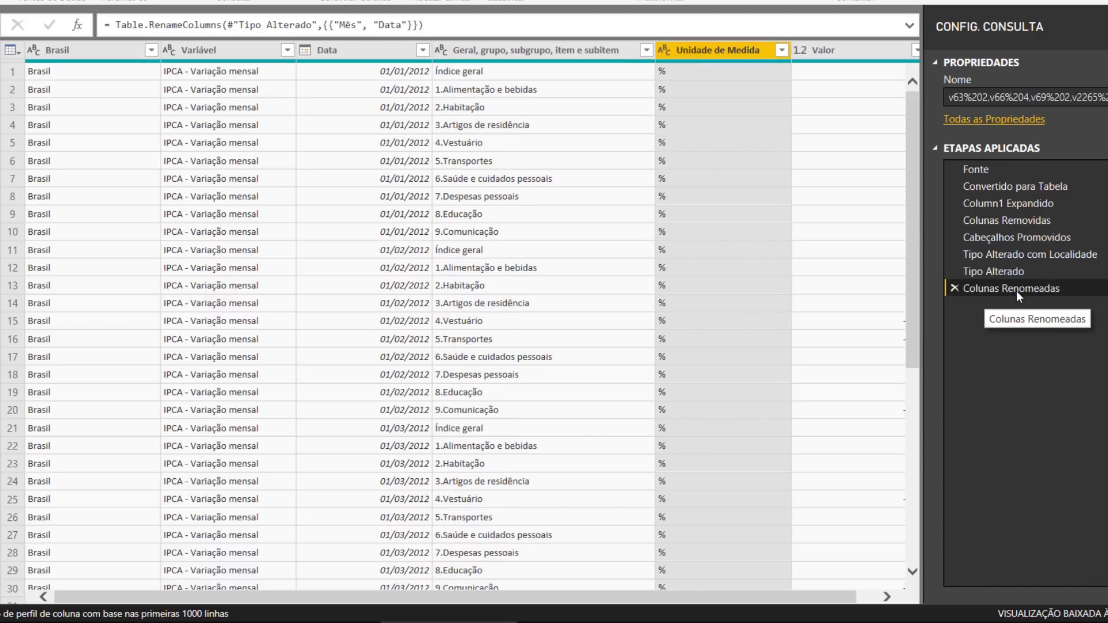
pyautogui.click(338, 46)
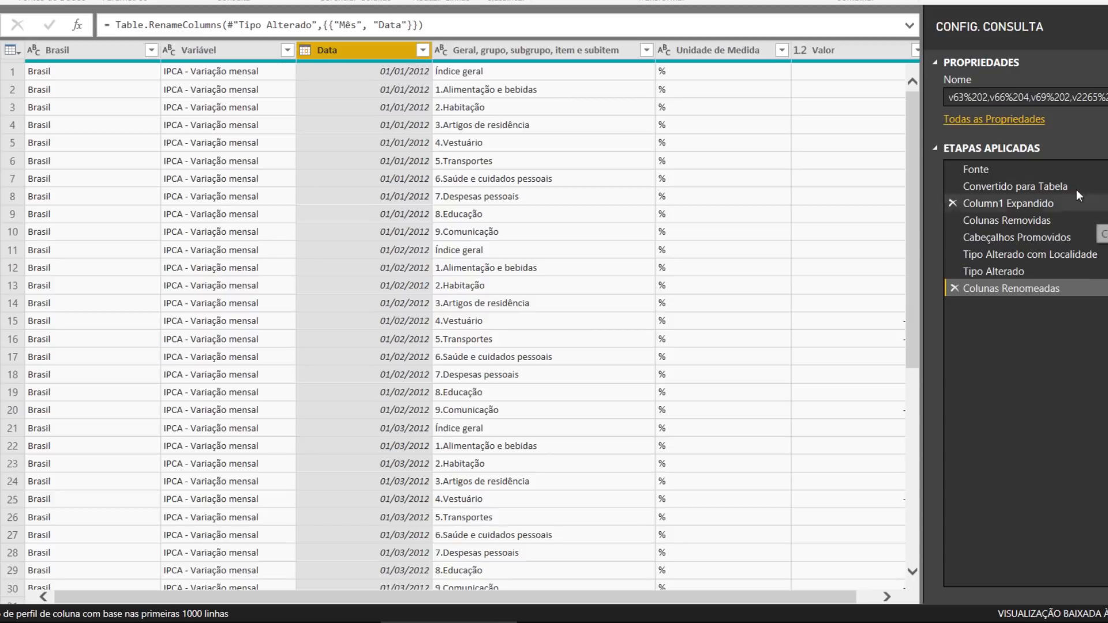
# Review the applied steps in order from Fonte through Tipo Alterado com Localidade.
pyautogui.click(1026, 168)
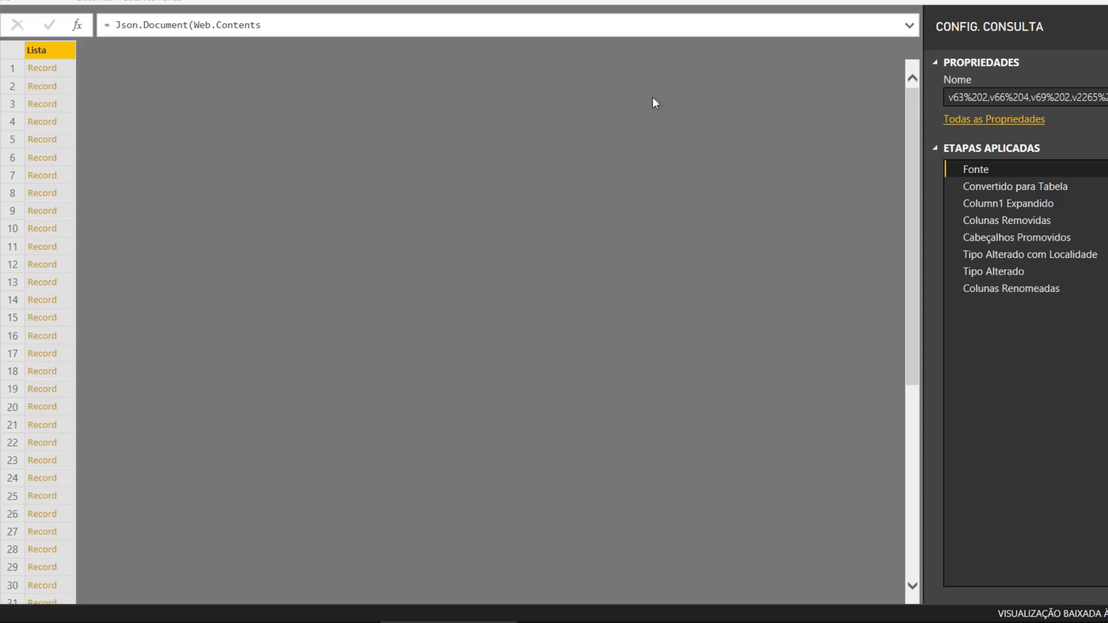
pyautogui.click(1006, 186)
pyautogui.click(1029, 205)
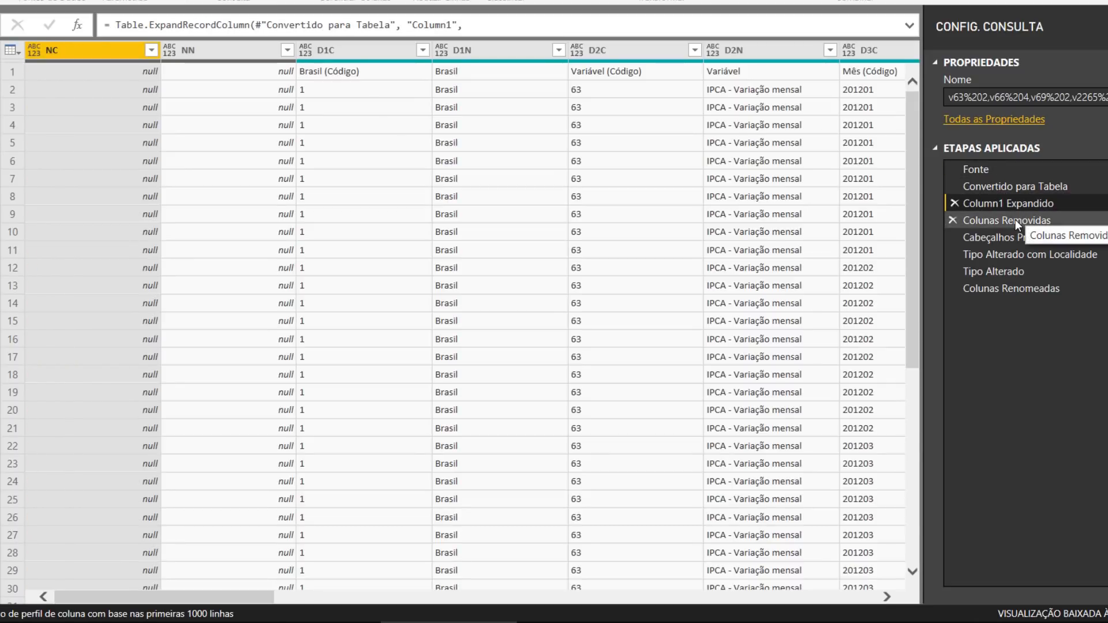
pyautogui.click(1016, 219)
pyautogui.click(1007, 237)
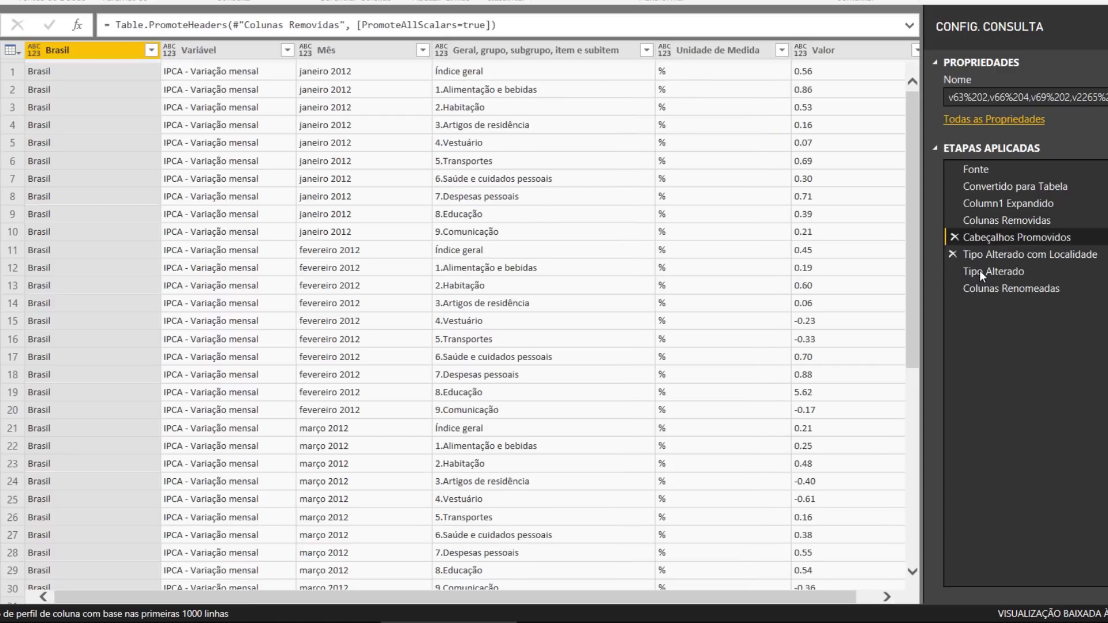
pyautogui.click(999, 257)
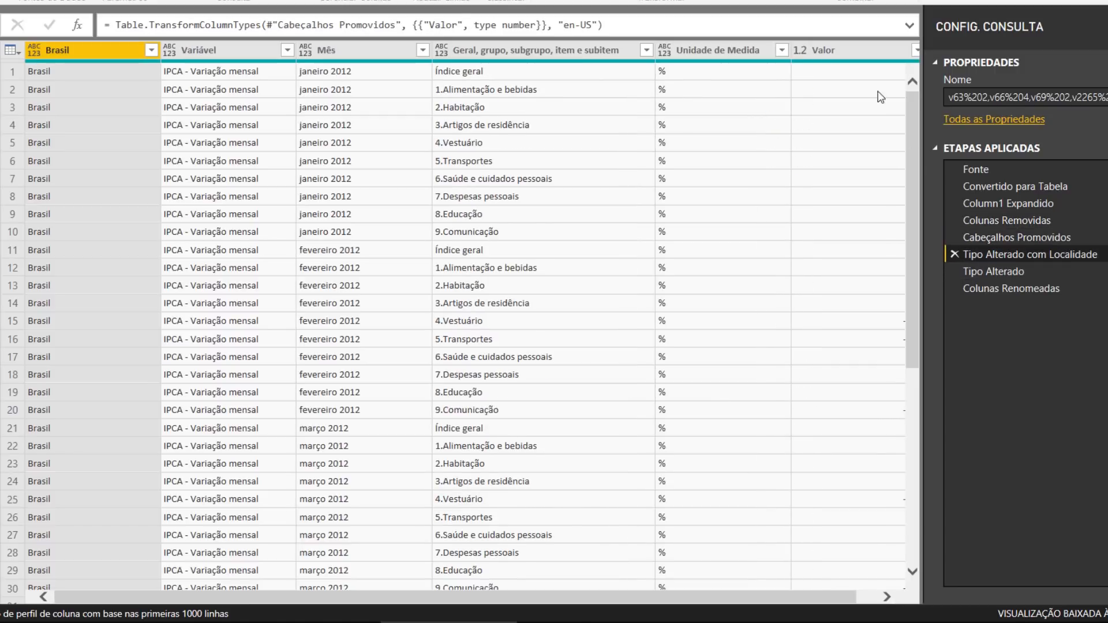
# Compare the column types and names across the Tipo Alterado com Localidade, Tipo Alterado and Colunas Renomeadas steps.
pyautogui.click(976, 270)
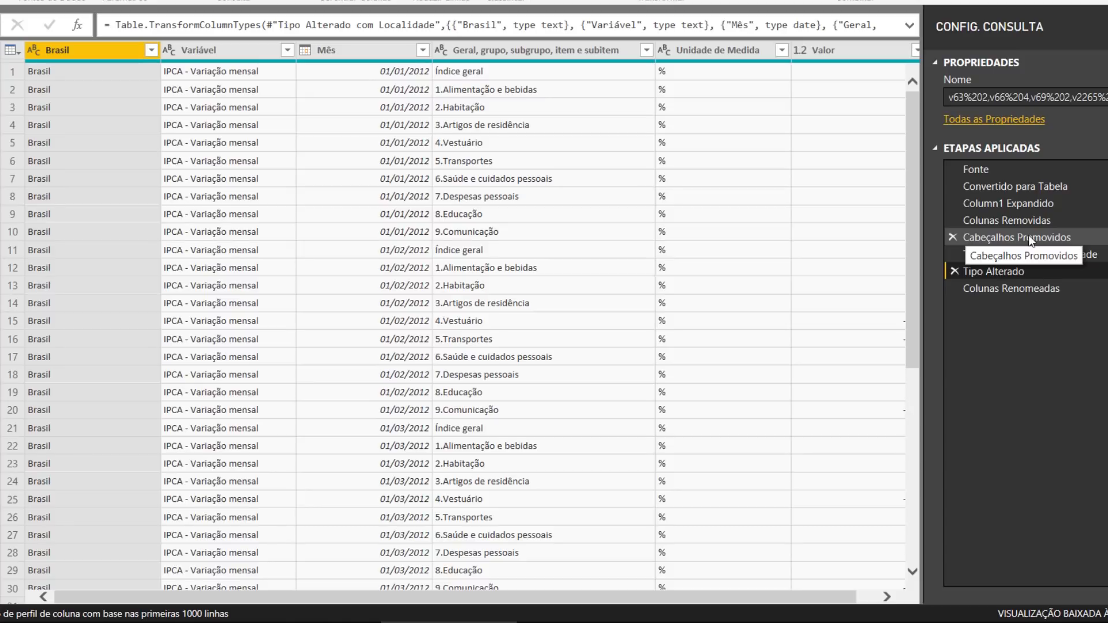
pyautogui.click(988, 293)
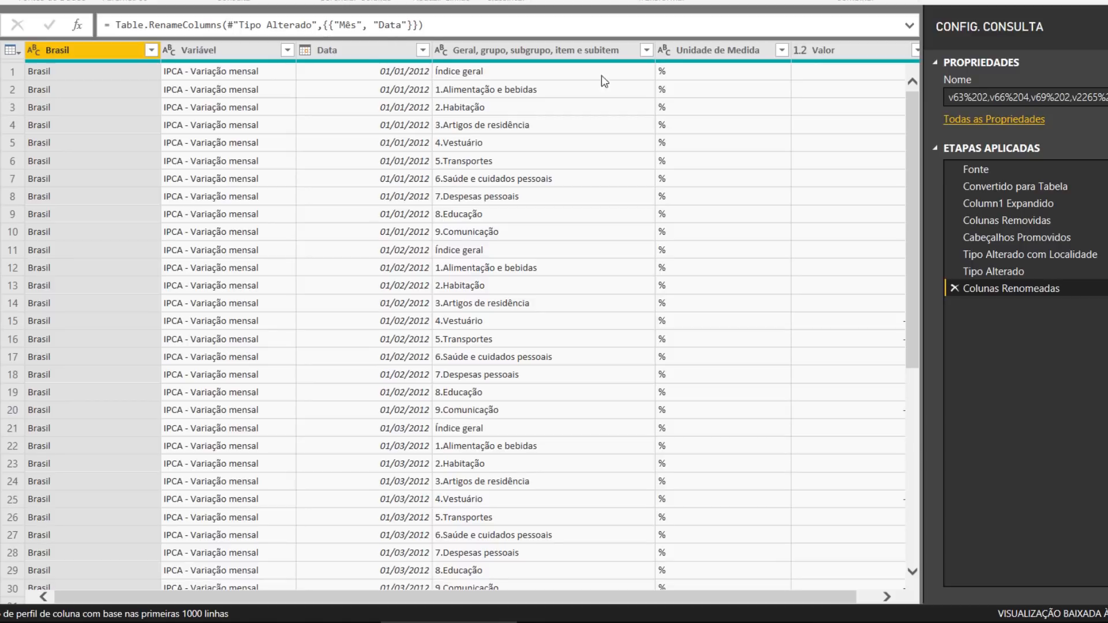
pyautogui.click(995, 257)
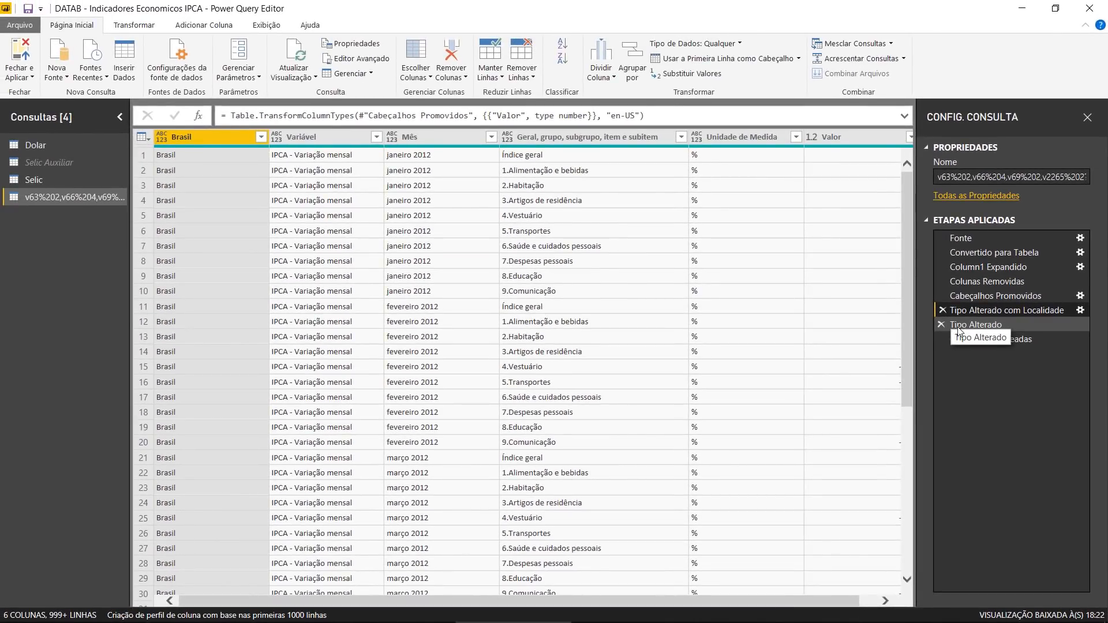
pyautogui.click(973, 340)
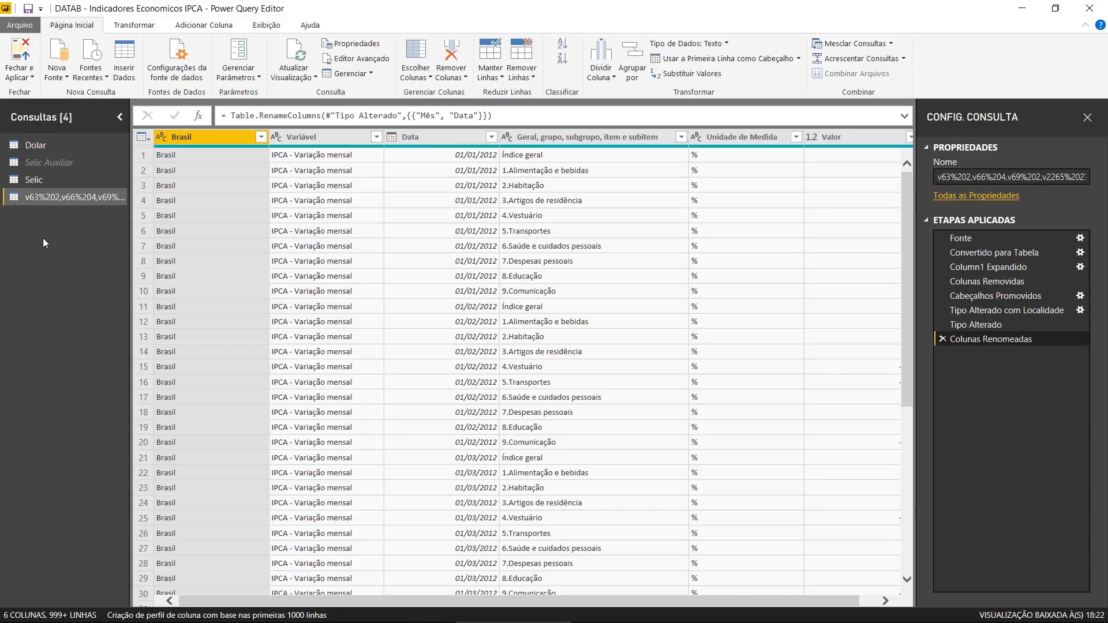
# Rename the imported SIDRA query as IPCA and load the query changes into the report.
pyautogui.doubleClick(43, 196)
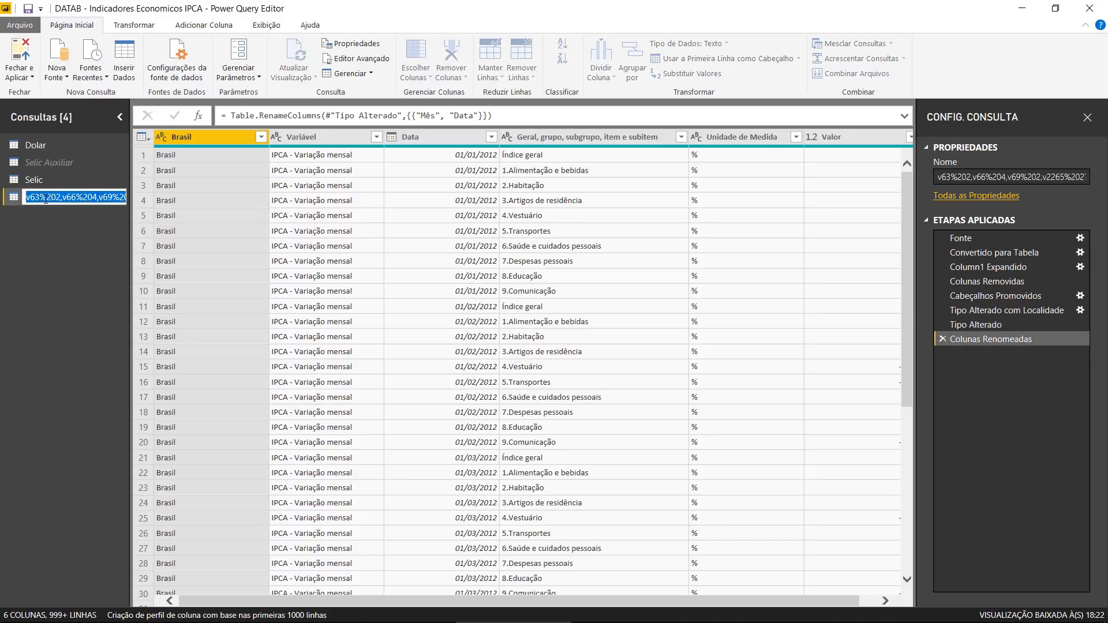
pyautogui.write('IPCA')
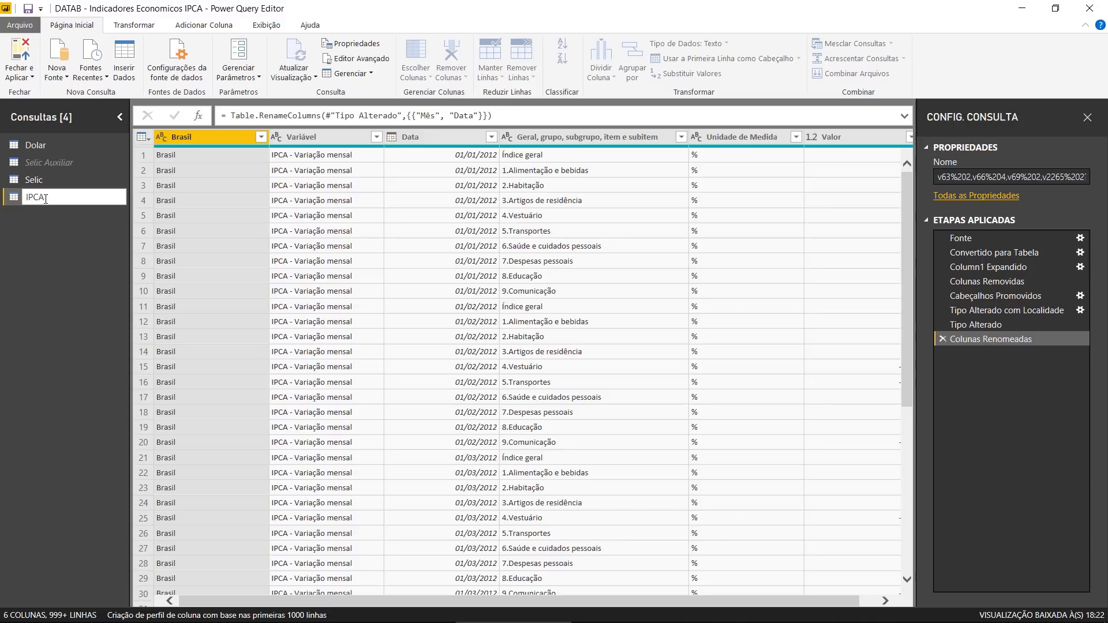
pyautogui.press('Return')
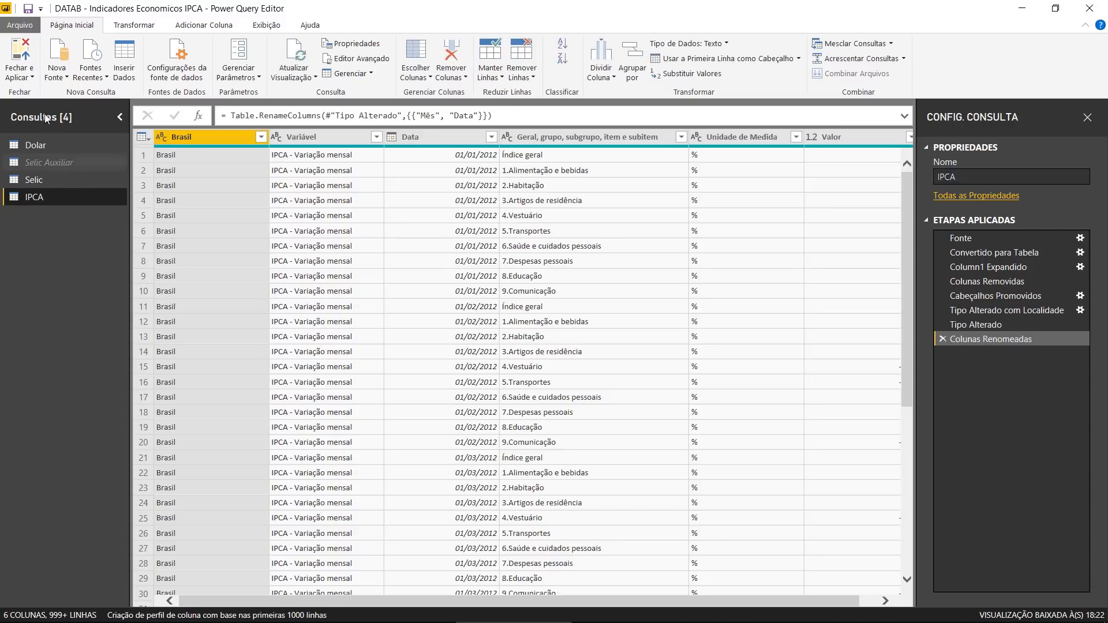
pyautogui.click(21, 59)
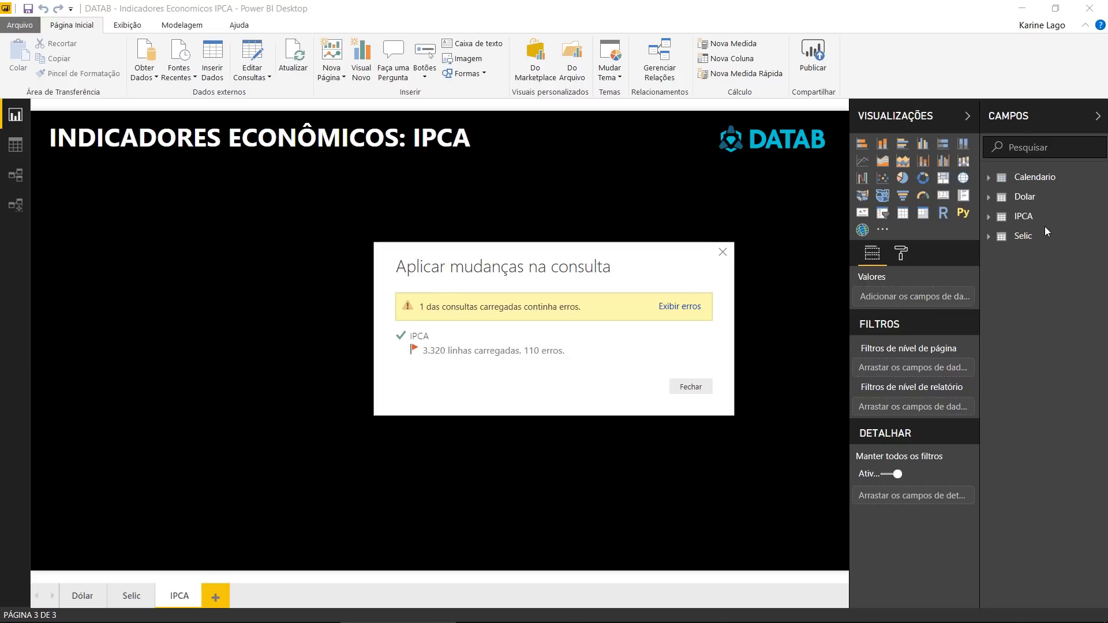
# Open the load errors of the IPCA query and examine the Valor error details alongside the Variável and Data columns.
pyautogui.click(686, 313)
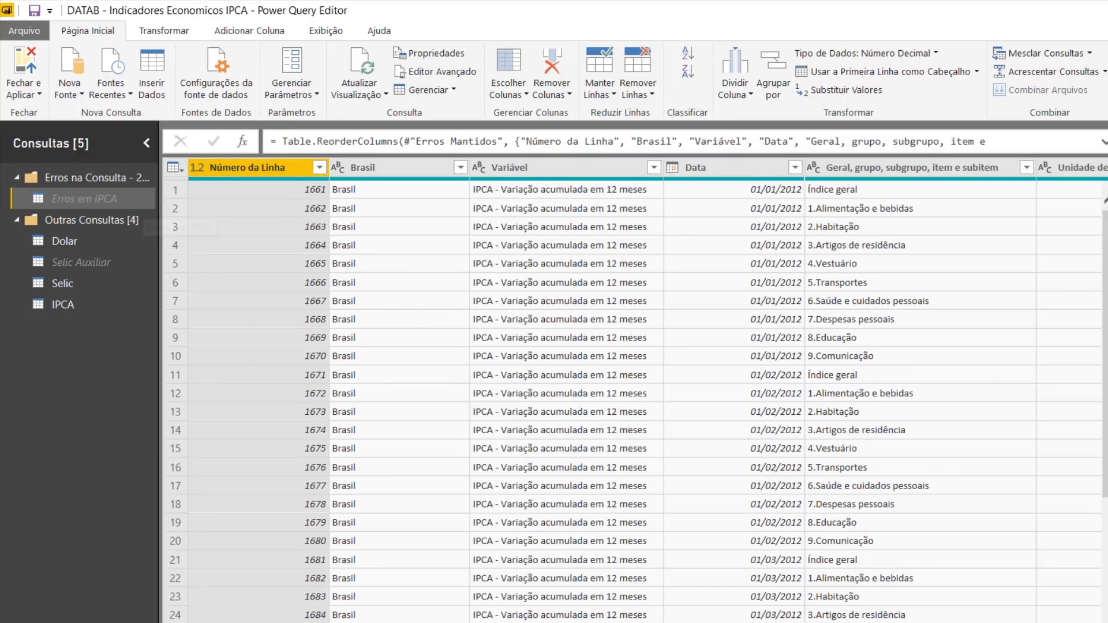
pyautogui.moveTo(805, 622); pyautogui.dragTo(981, 622)
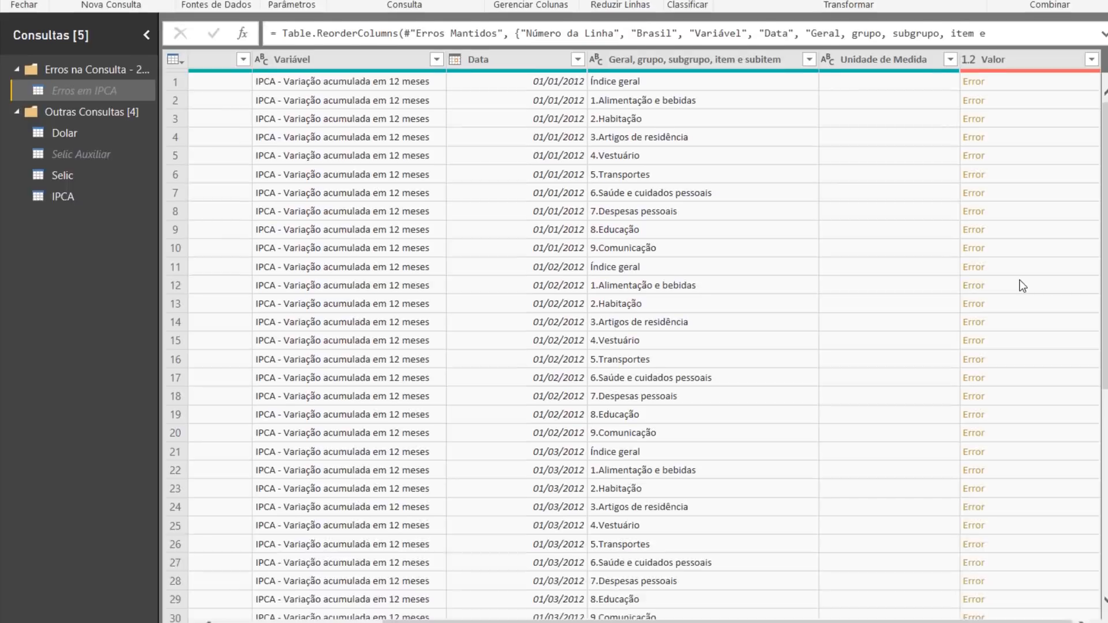
pyautogui.click(1020, 389)
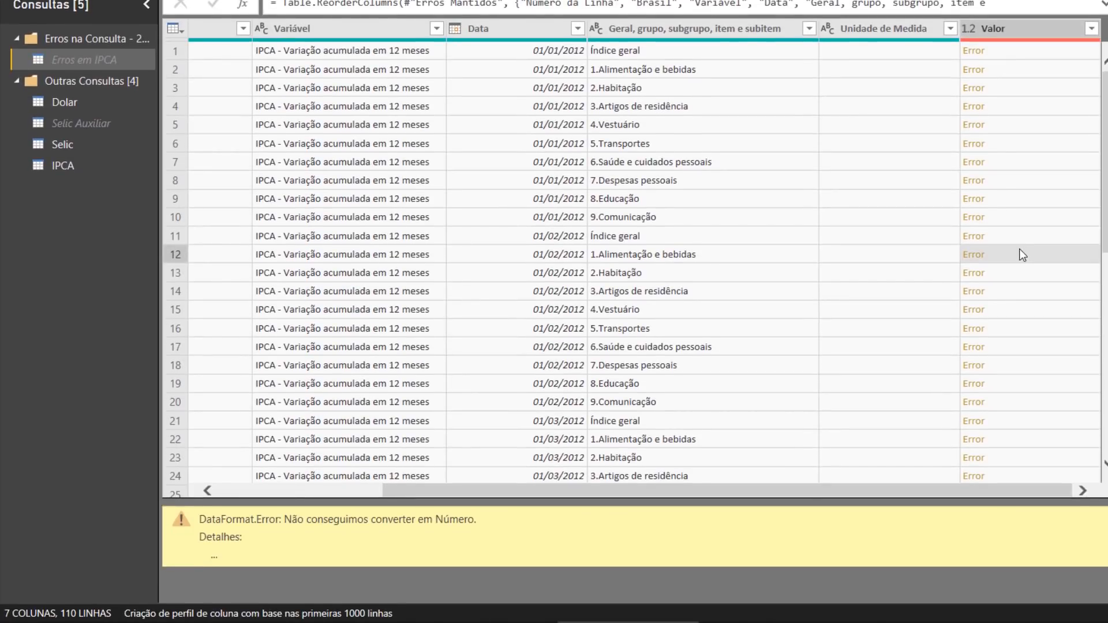
pyautogui.click(1006, 179)
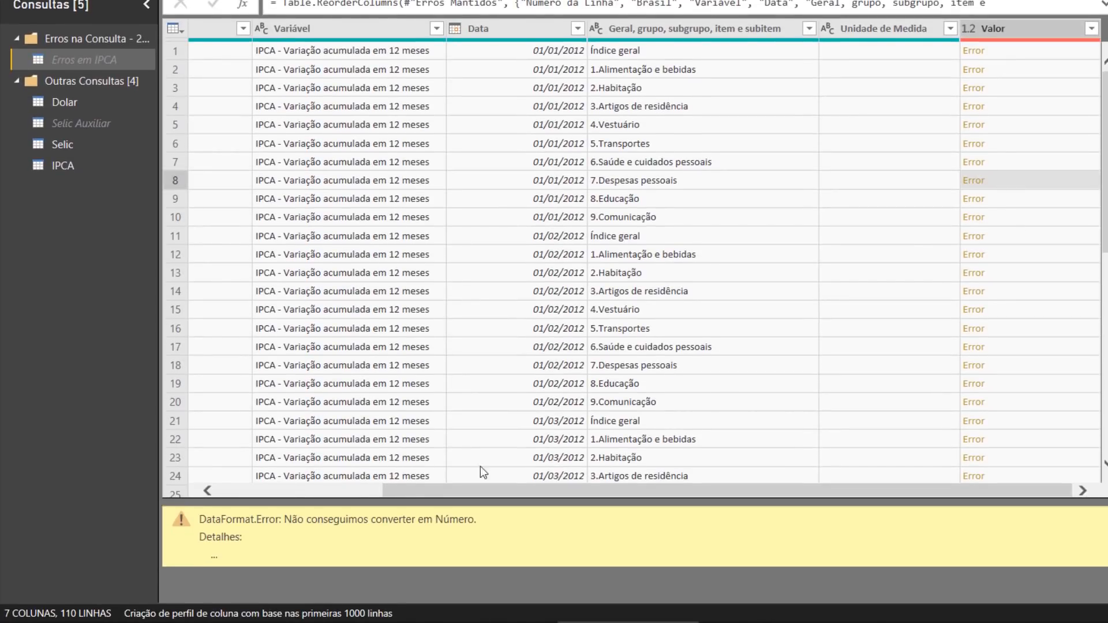
pyautogui.doubleClick(213, 554)
pyautogui.click(1041, 90)
pyautogui.click(1044, 219)
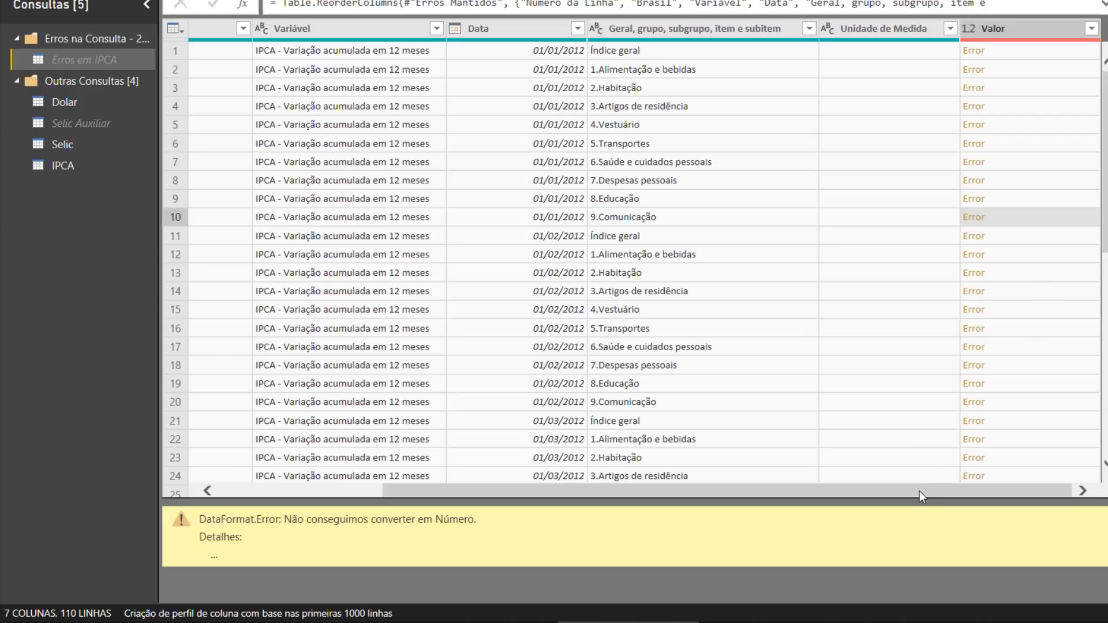
pyautogui.moveTo(920, 491)
pyautogui.mouseDown()
pyautogui.moveTo(792, 520)
pyautogui.moveTo(919, 493)
pyautogui.mouseUp()
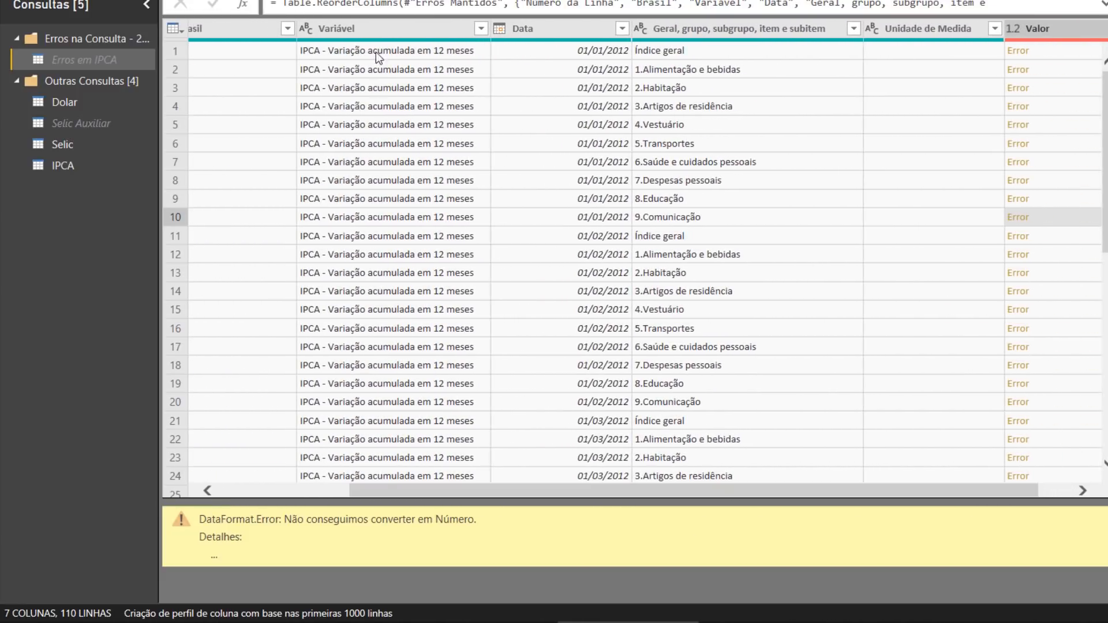
pyautogui.click(398, 26)
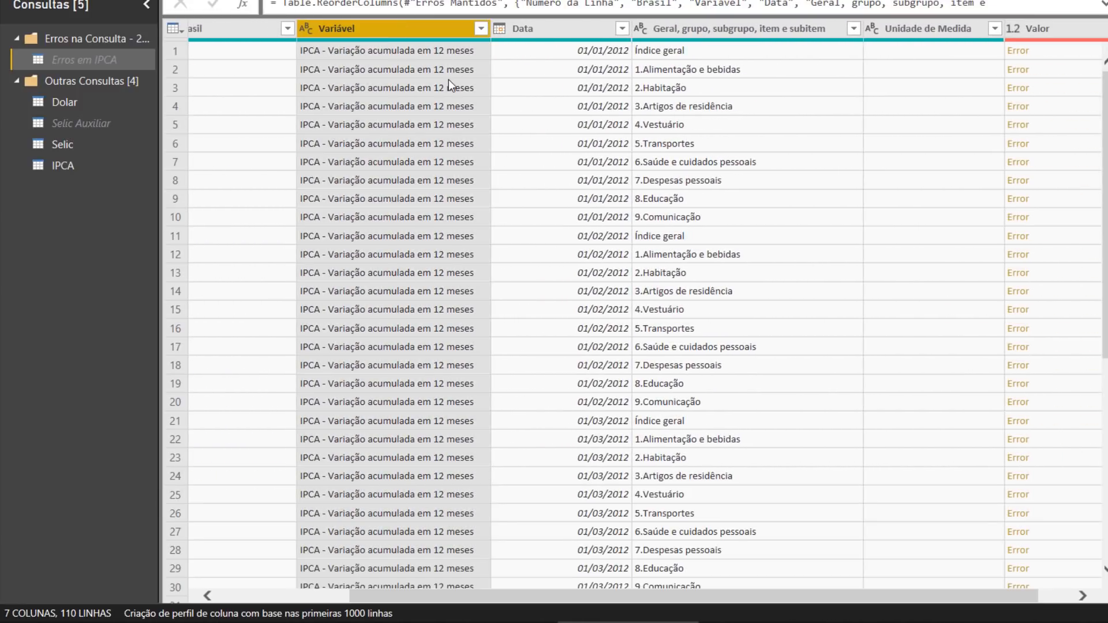
pyautogui.click(577, 73)
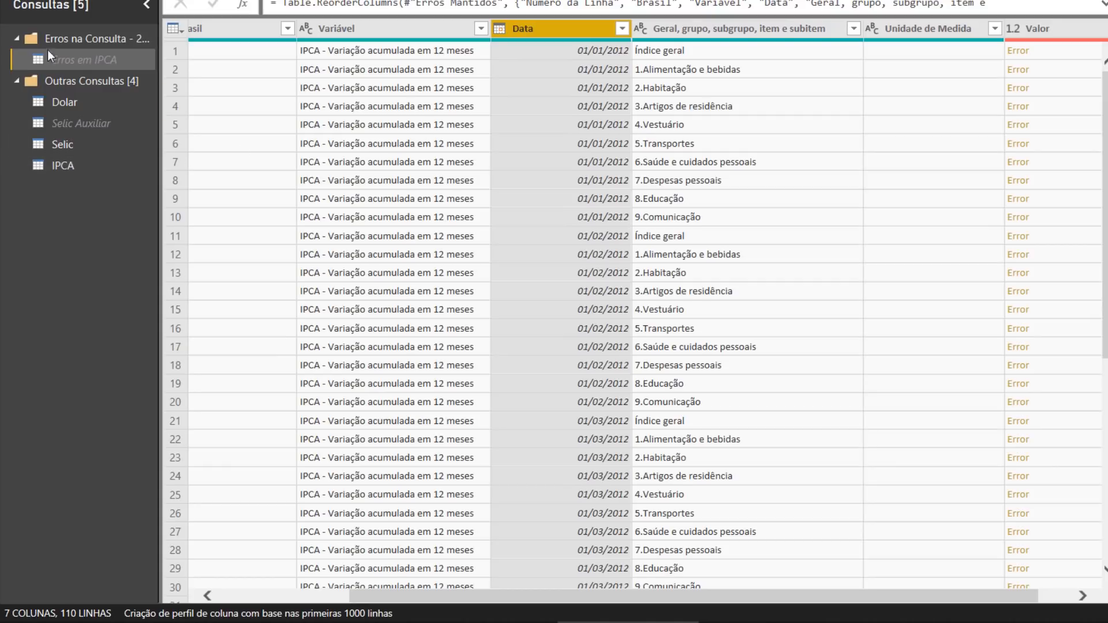
# Delete the Erros em IPCA query and its query-errors group.
pyautogui.rightClick(99, 57)
pyautogui.click(141, 105)
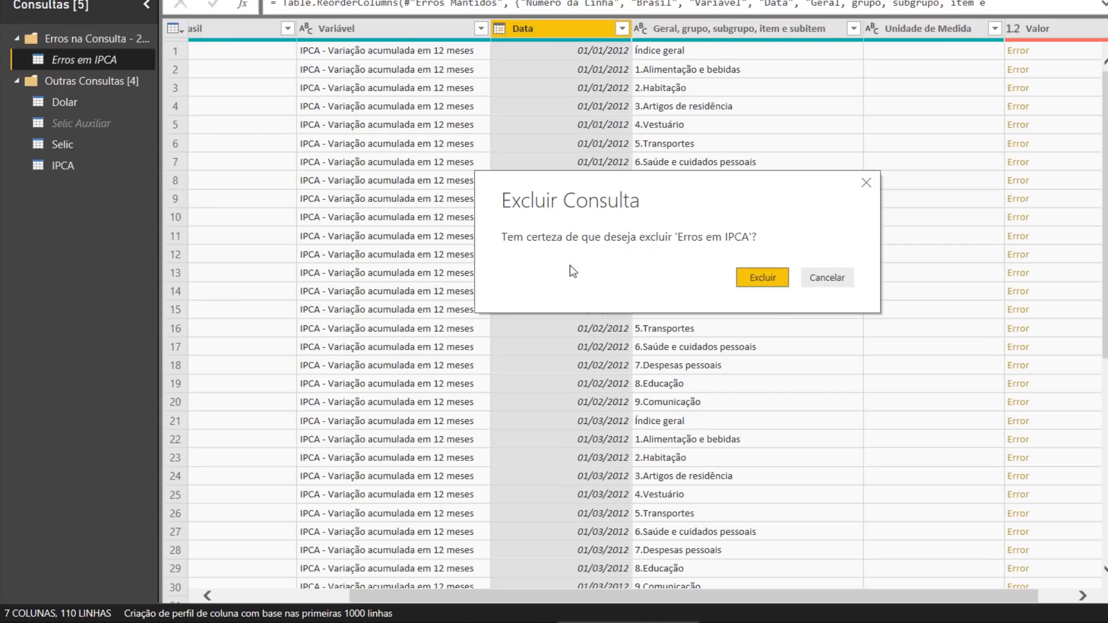
pyautogui.click(756, 285)
pyautogui.rightClick(102, 39)
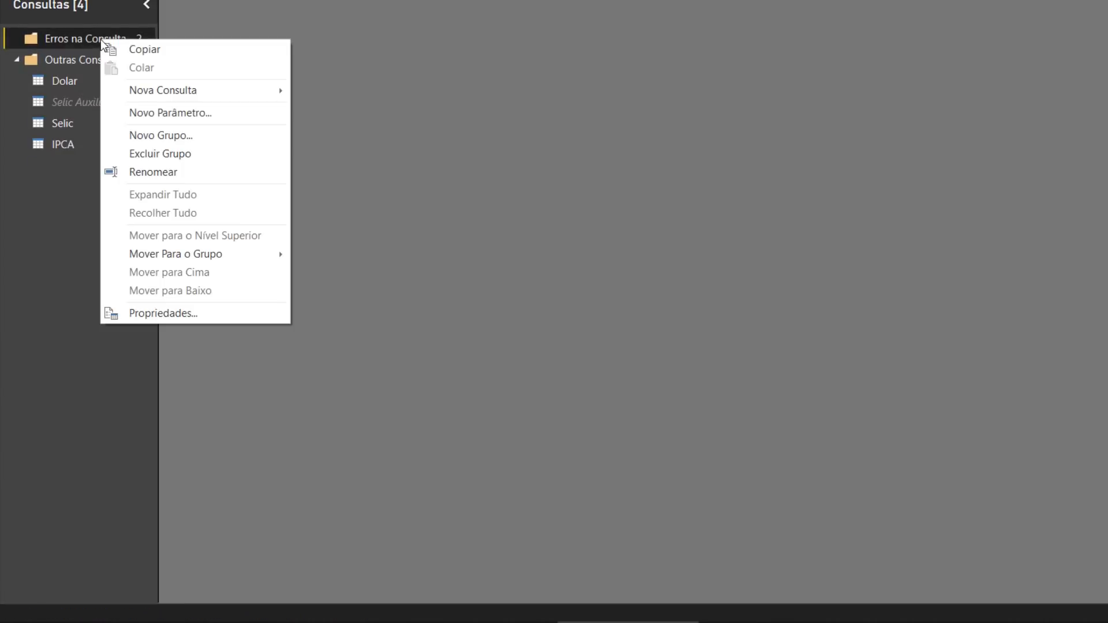
pyautogui.click(158, 154)
# Remove the rows with errors in the Valor column of the IPCA query and apply the changes to the report.
pyautogui.click(74, 104)
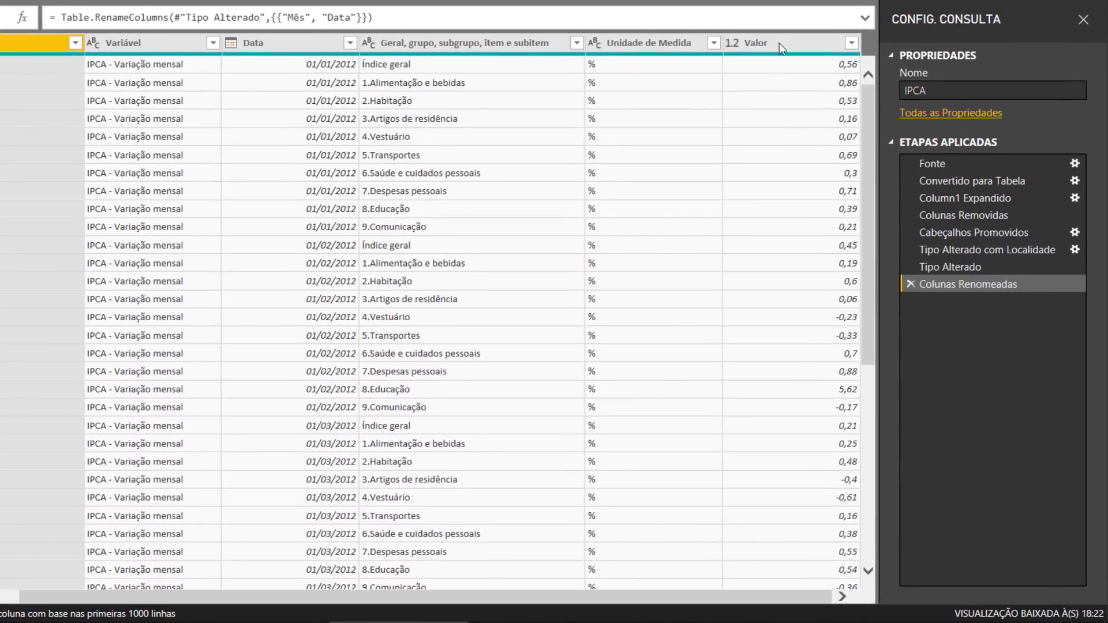
pyautogui.click(860, 133)
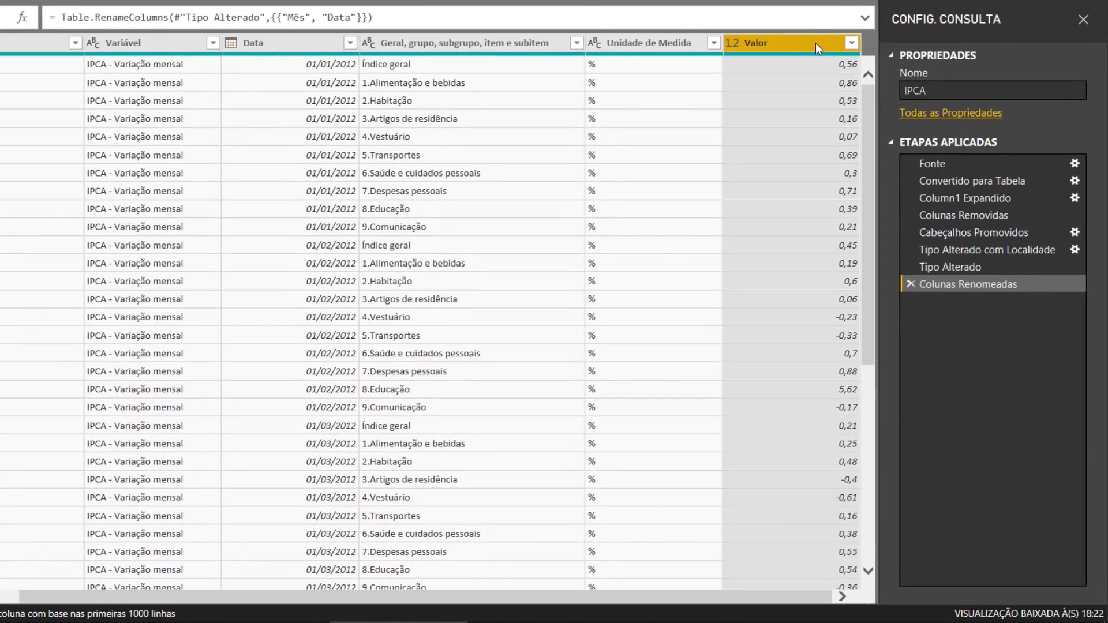
pyautogui.rightClick(816, 42)
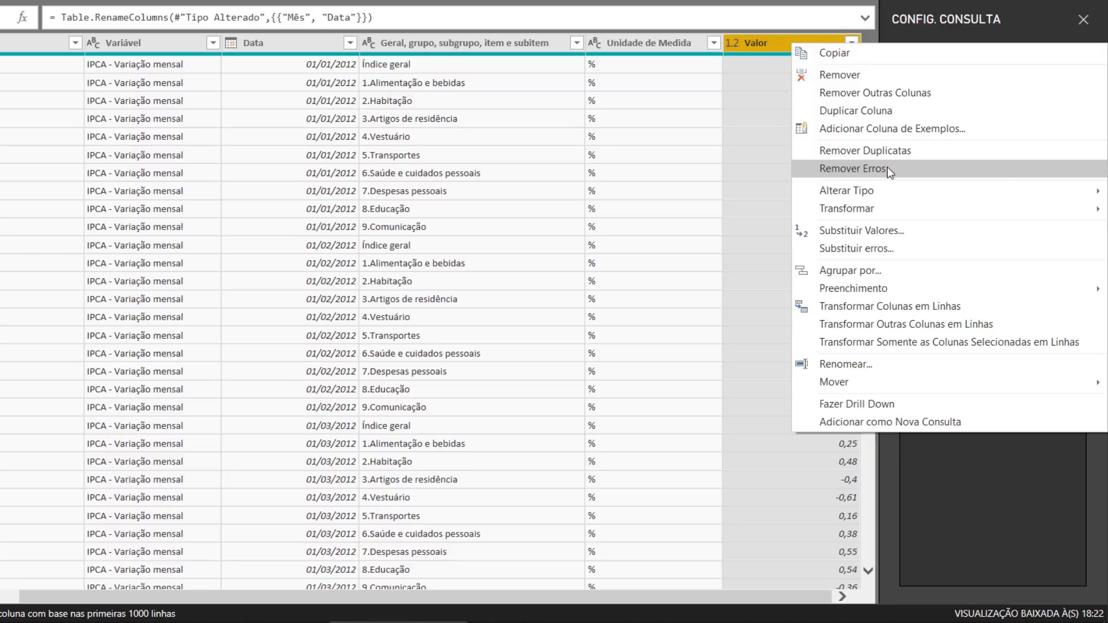
pyautogui.click(841, 170)
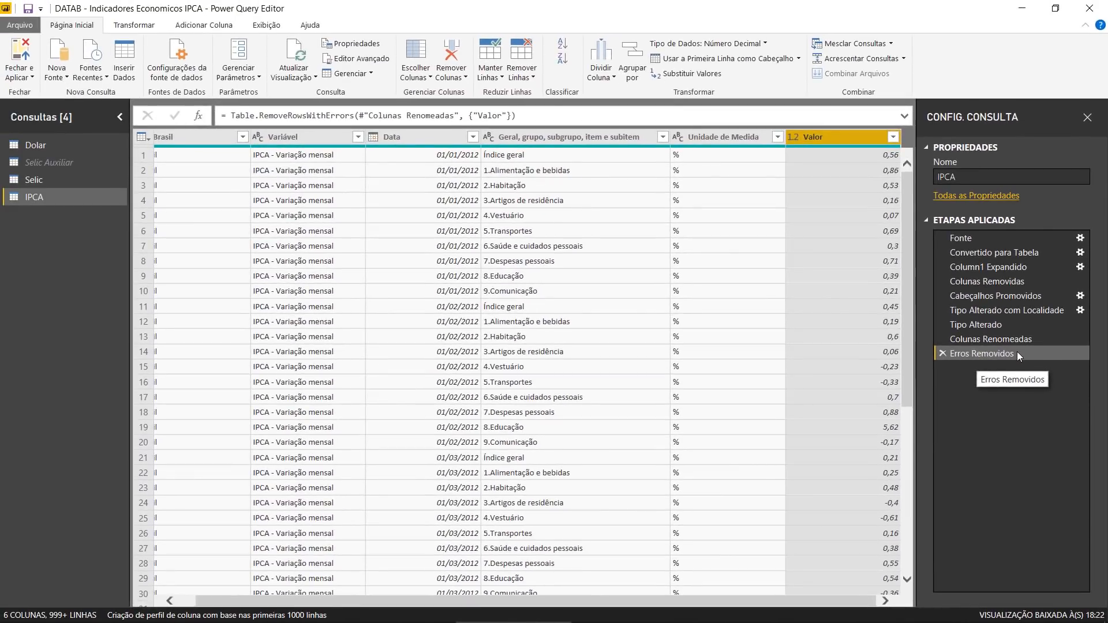
pyautogui.click(12, 42)
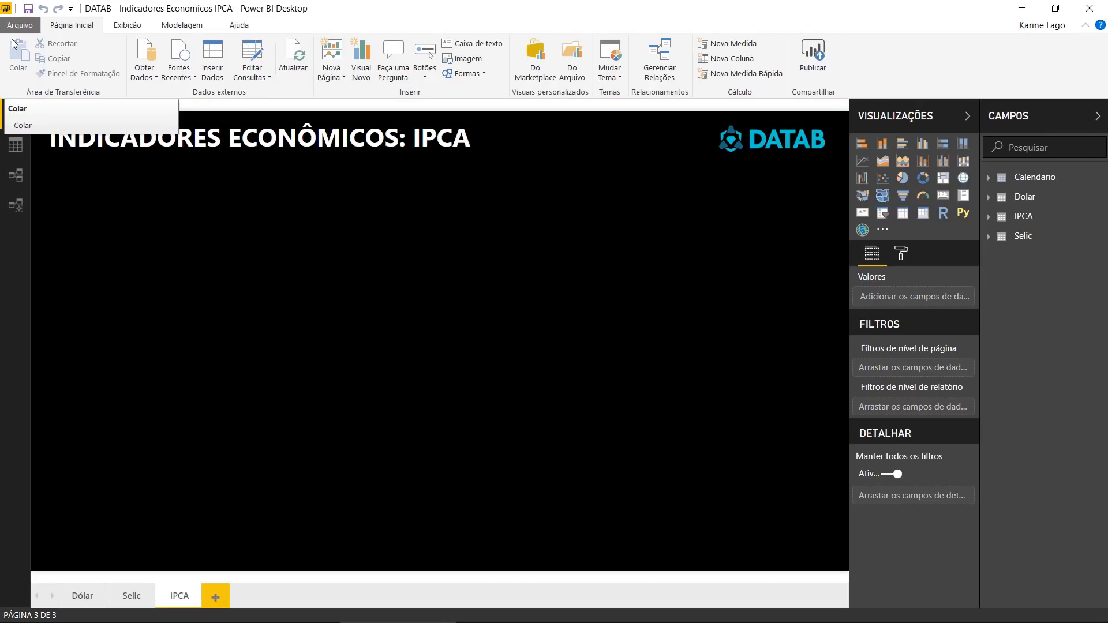
# Try an enlarged column chart of the IPCA table's Valor by Data on the IPCA page, and delete it.
pyautogui.click(1030, 217)
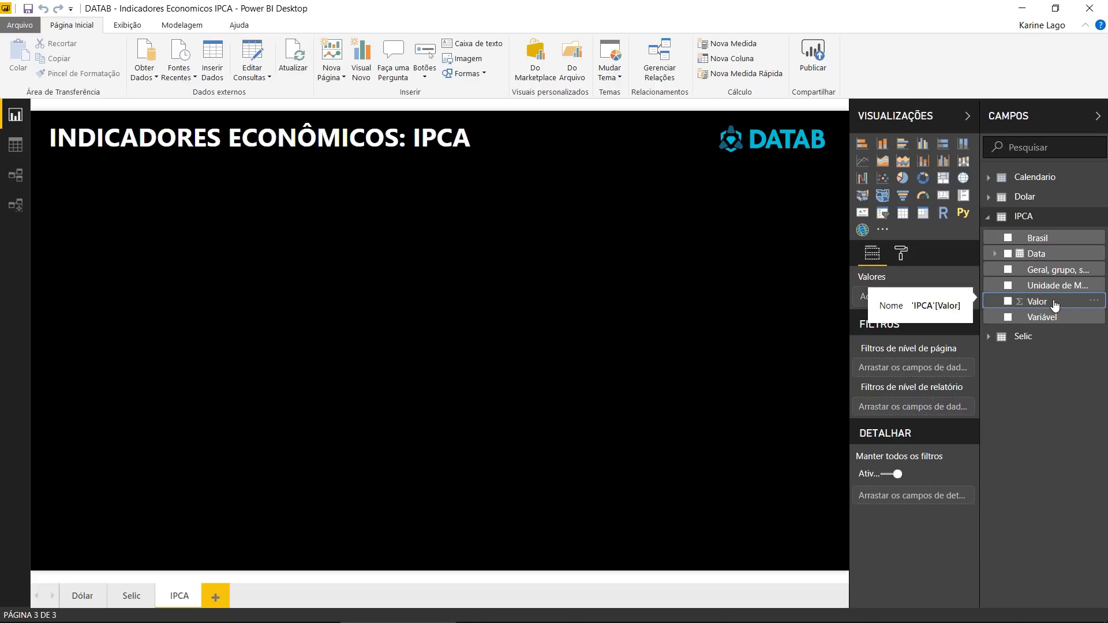
pyautogui.click(1007, 301)
pyautogui.click(1007, 254)
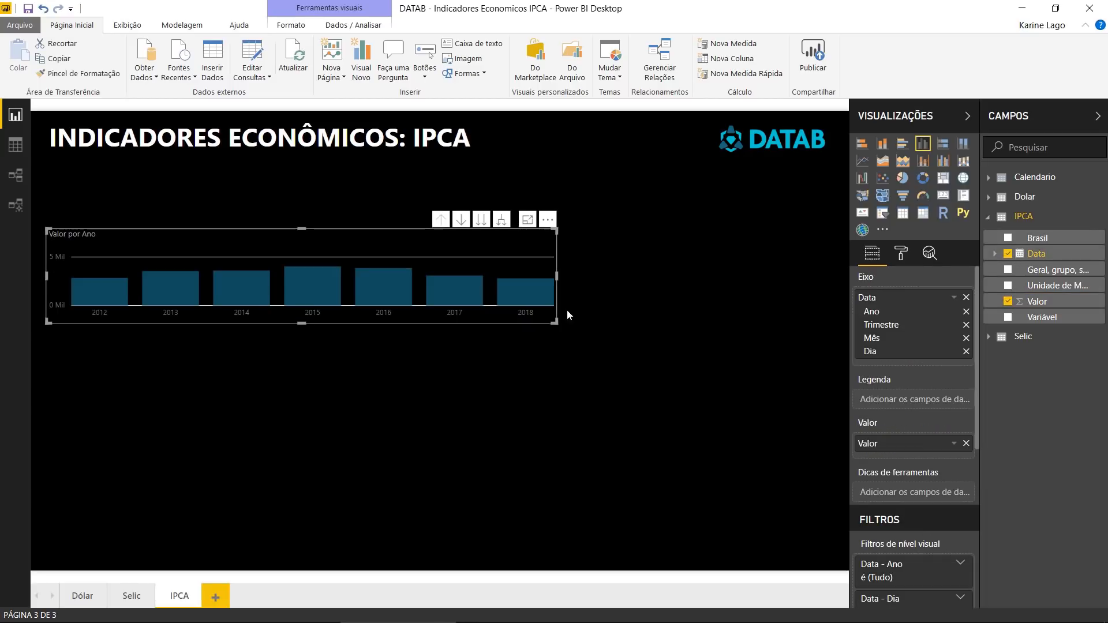
pyautogui.moveTo(779, 535); pyautogui.dragTo(806, 553)
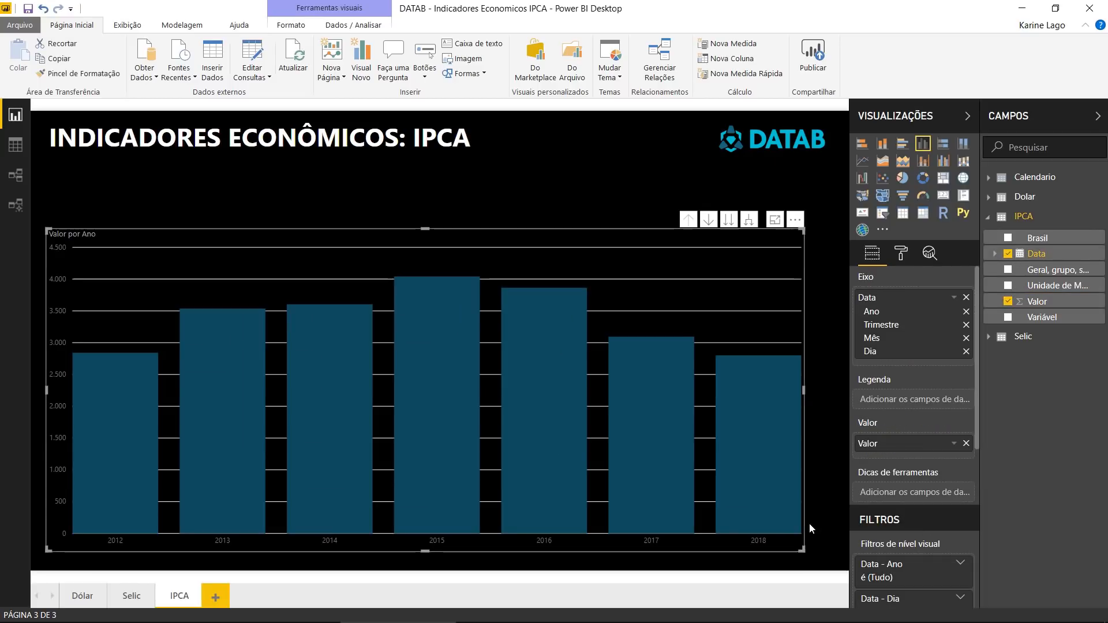
pyautogui.press('Delete')
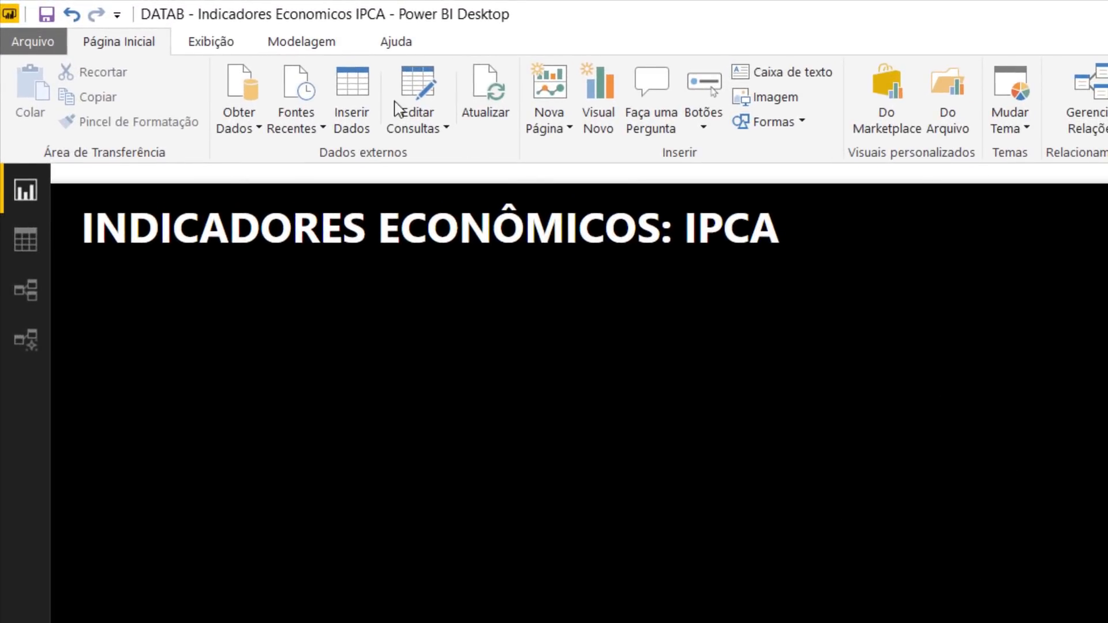
# Create the measure IPCA = MAX(IPCA[Valor]).
pyautogui.click(303, 51)
pyautogui.click(134, 137)
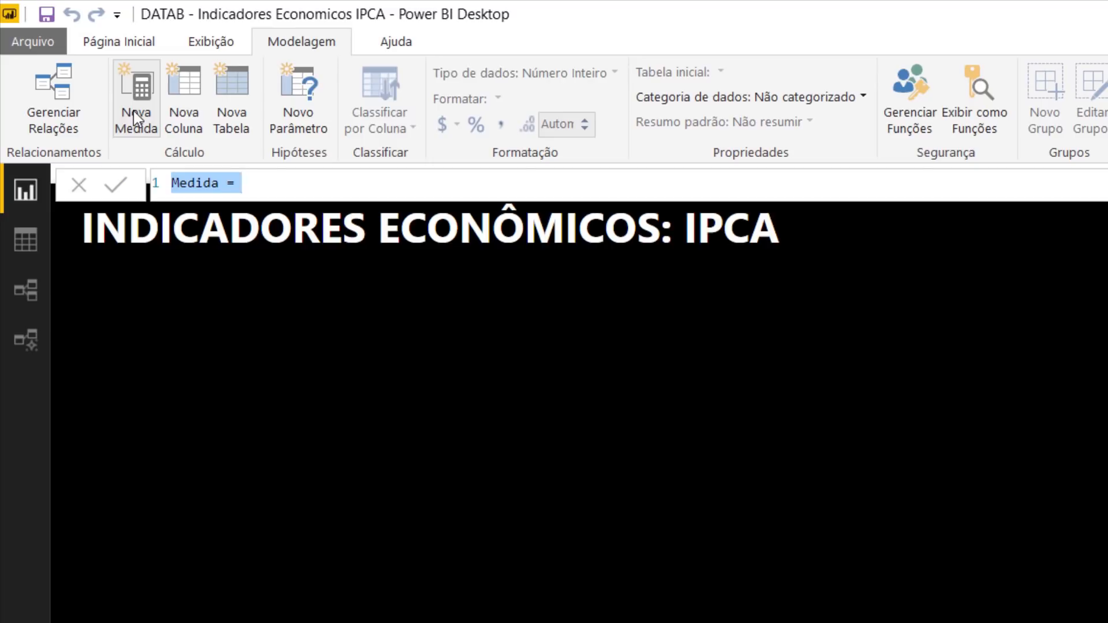
pyautogui.write('IPCA ')
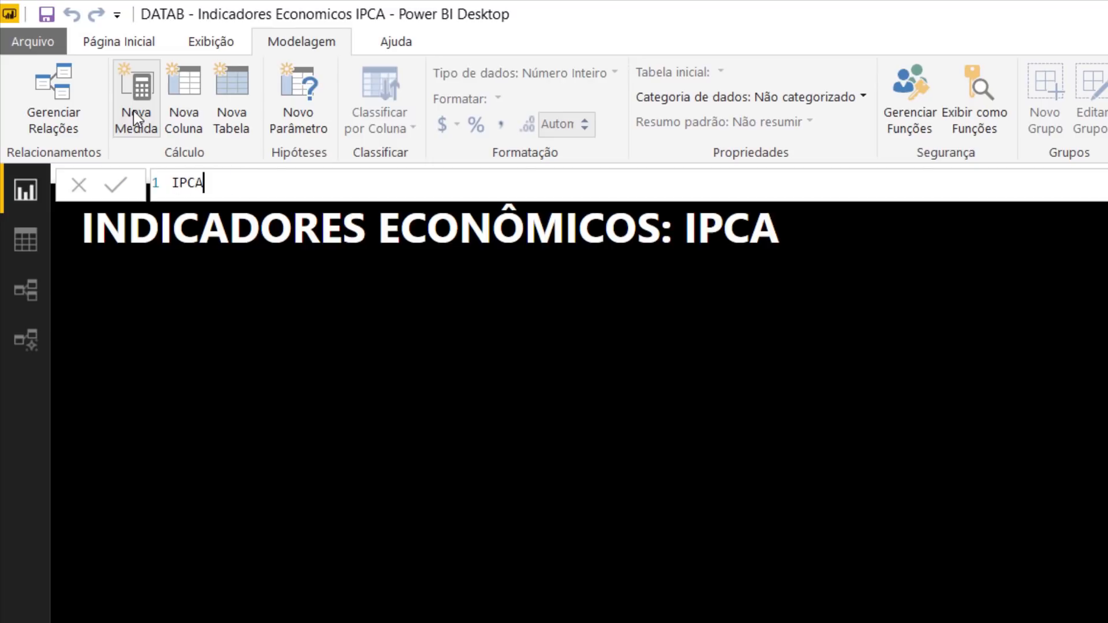
pyautogui.write('= MAX(')
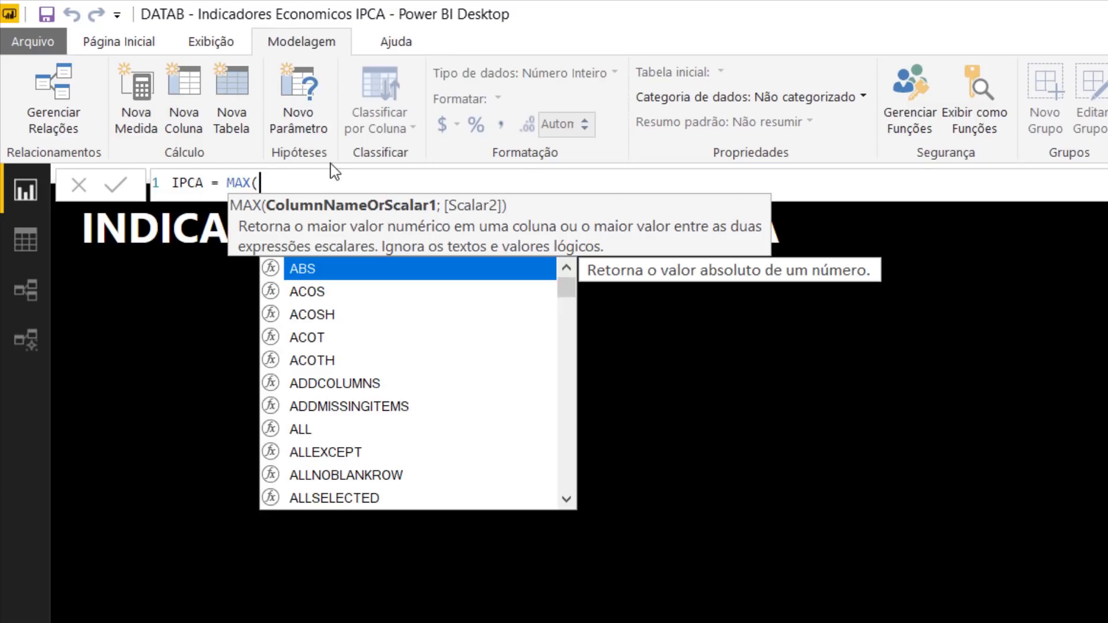
pyautogui.write('valor')
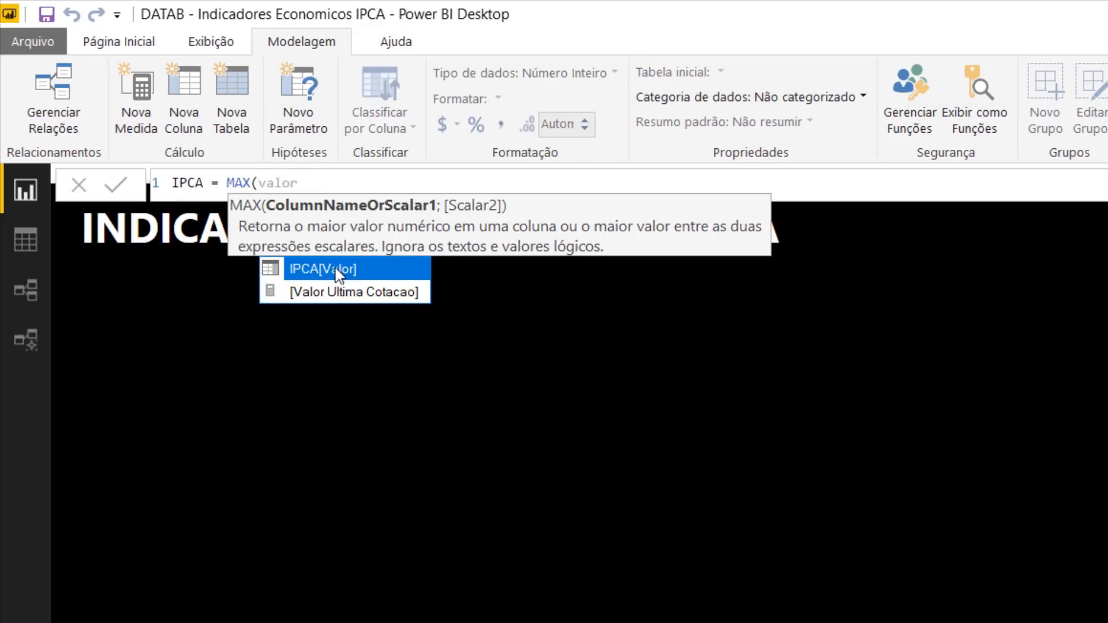
pyautogui.click(336, 270)
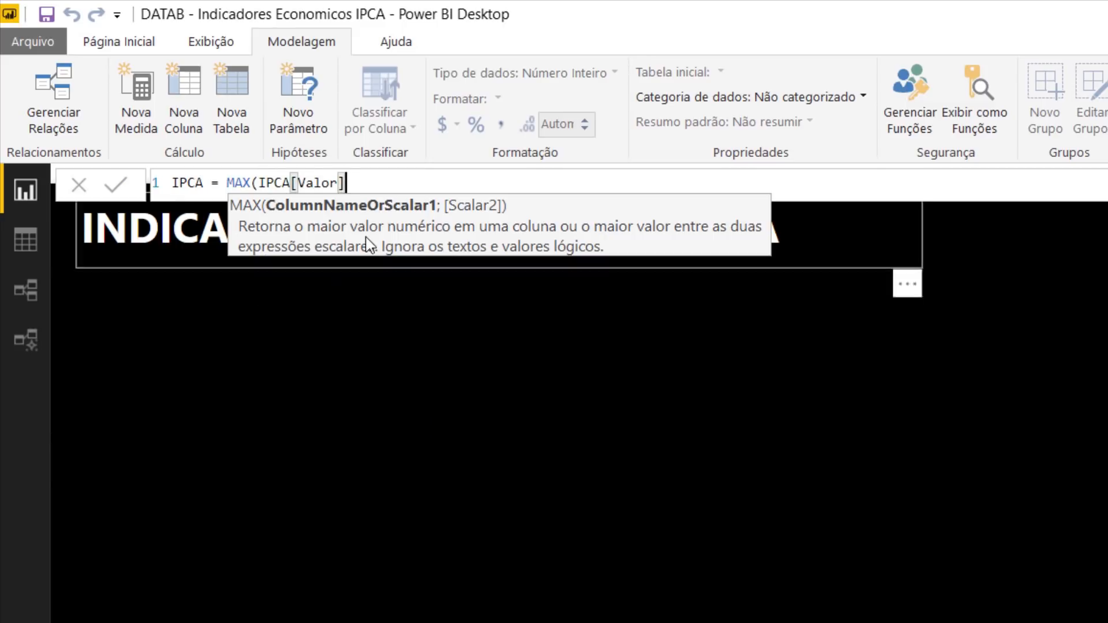
pyautogui.doubleClick(267, 186)
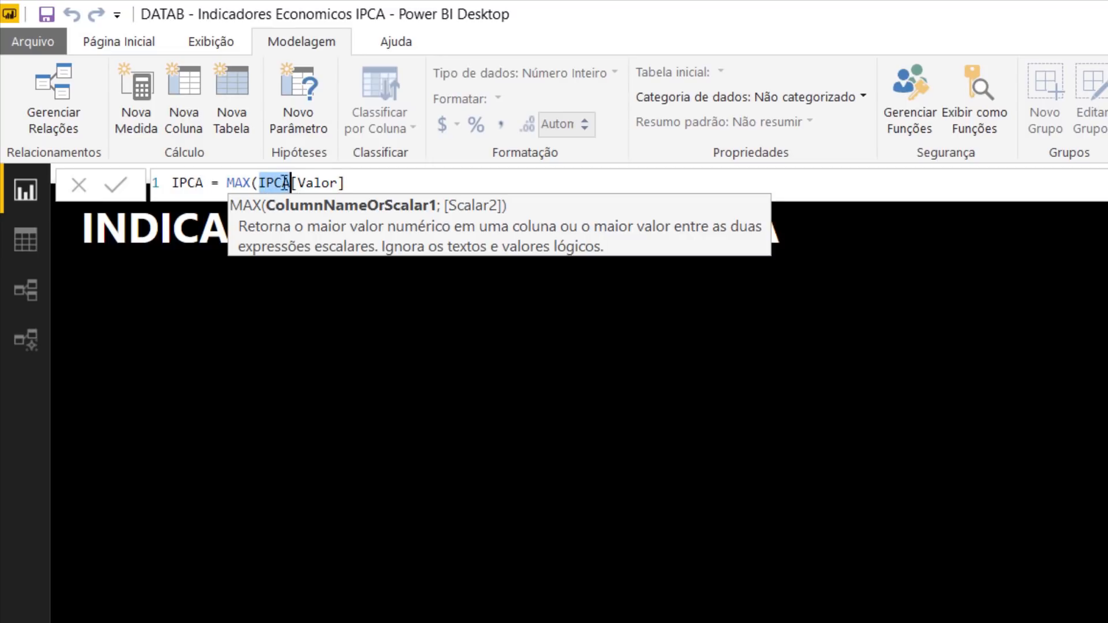
pyautogui.doubleClick(310, 182)
pyautogui.click(404, 173)
pyautogui.write(')')
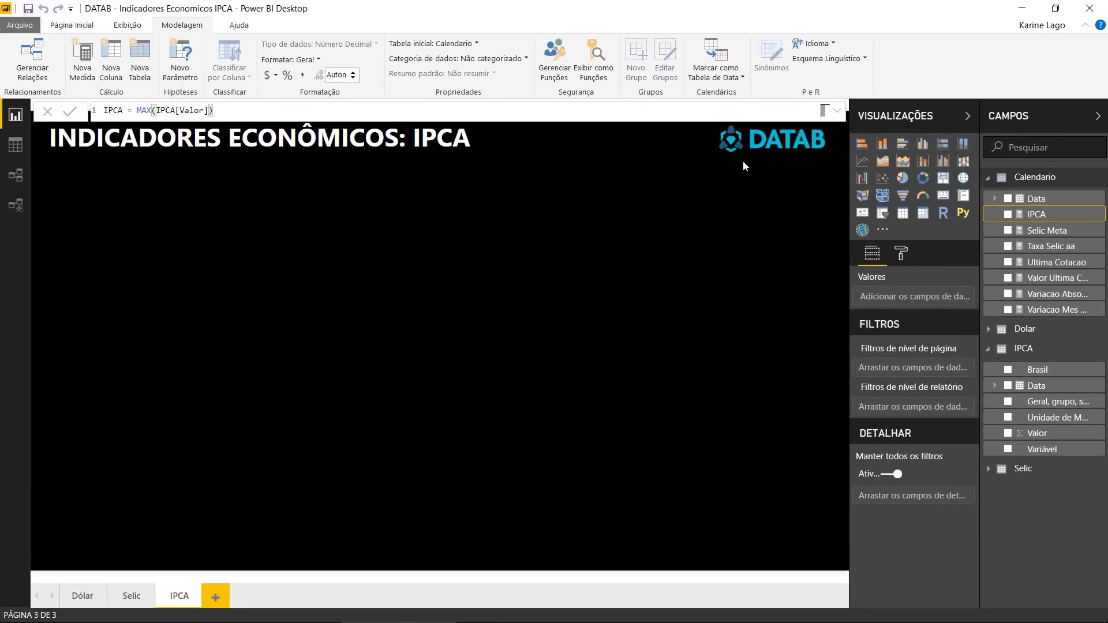
# Add a column chart of the IPCA measure and enlarge it to fill the page area below the title.
pyautogui.click(1008, 215)
pyautogui.moveTo(555, 319); pyautogui.dragTo(837, 548)
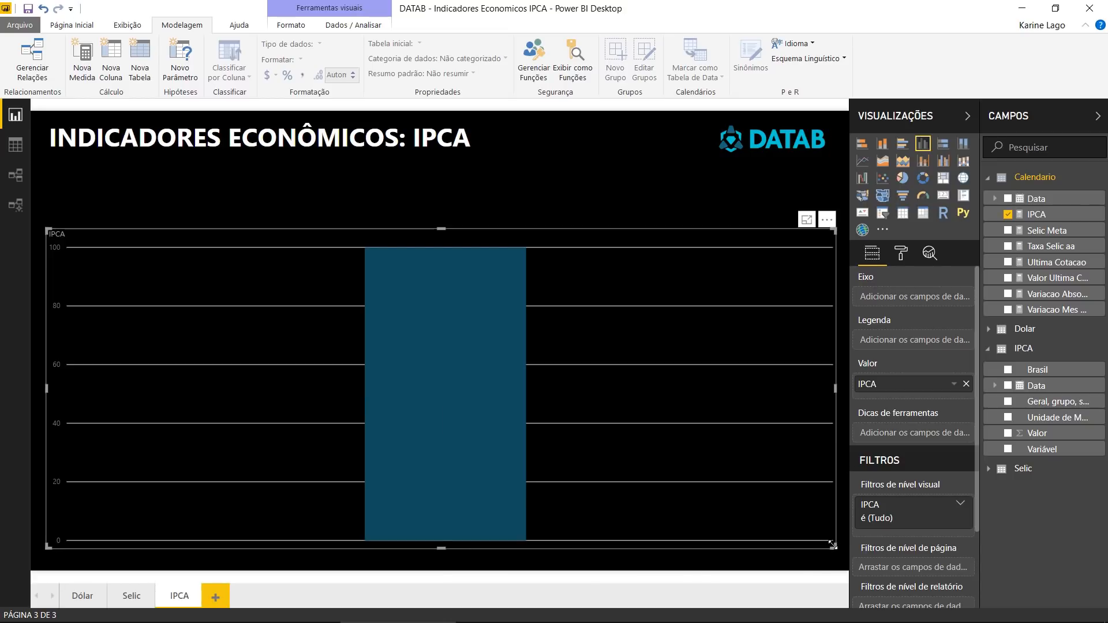
# Copy the Selic page's area chart formatting to the IPCA column chart with Format Painter, and add Calendario's Data as the IPCA chart's axis.
pyautogui.click(128, 596)
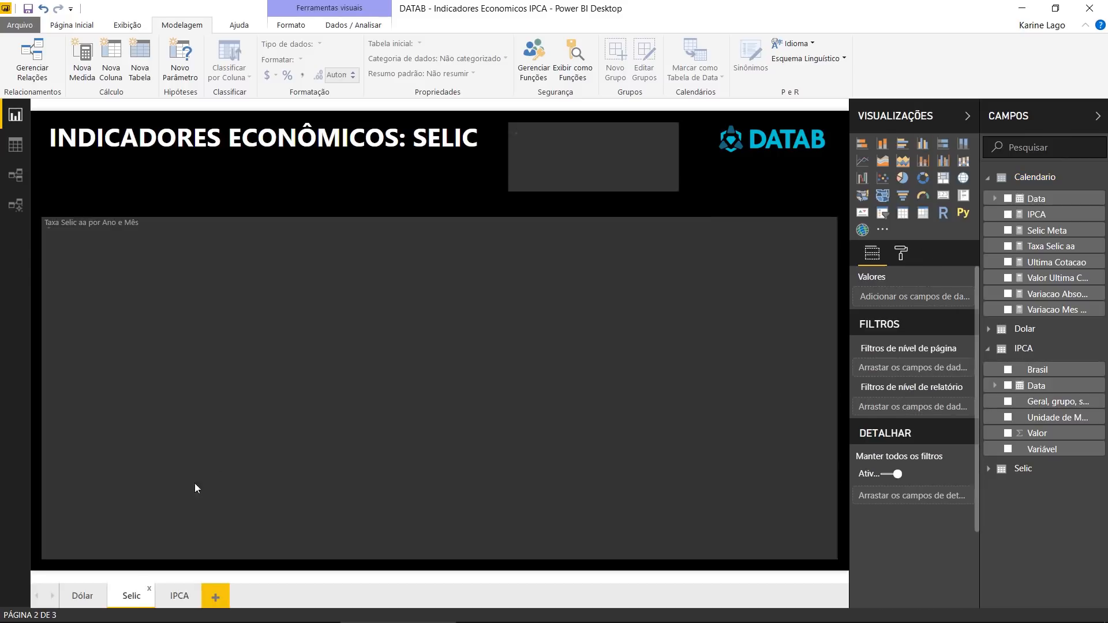
pyautogui.click(655, 312)
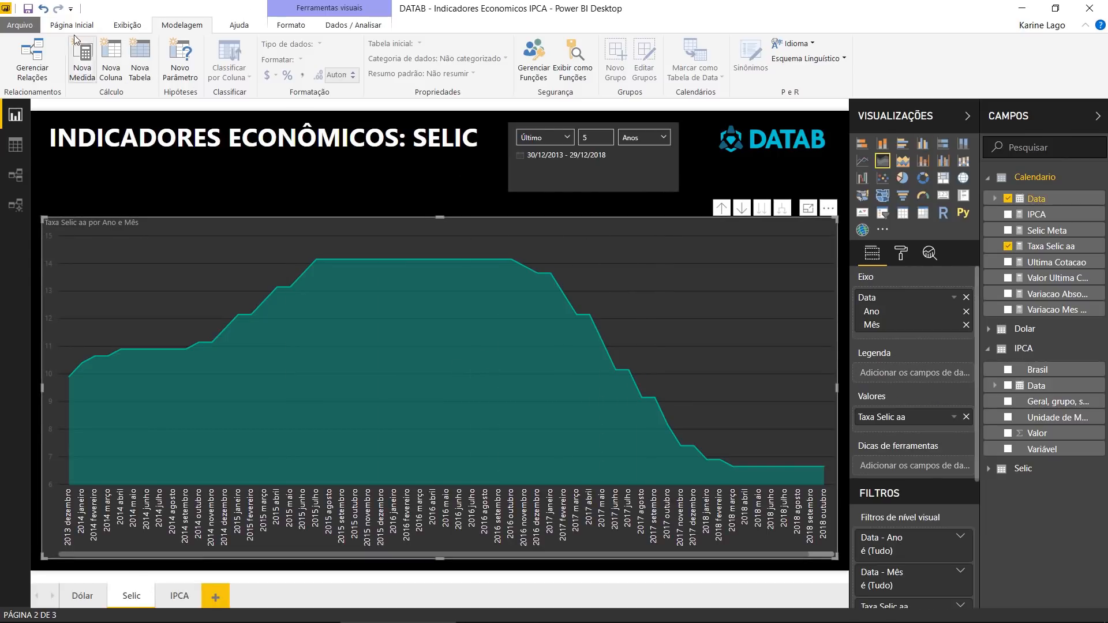
pyautogui.click(69, 9)
pyautogui.click(74, 25)
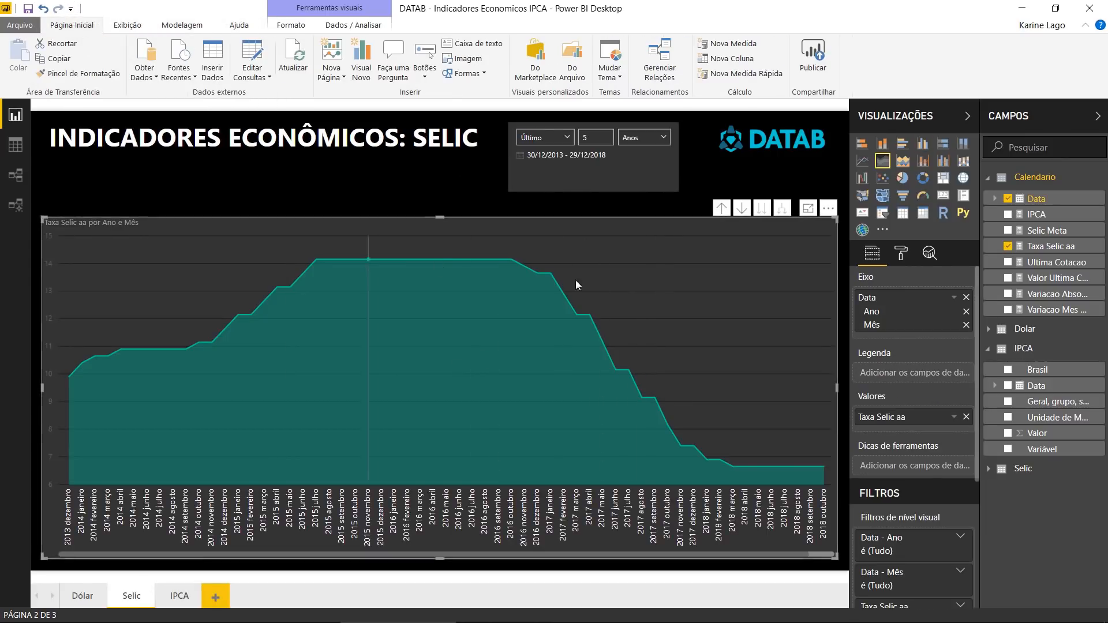
pyautogui.click(95, 78)
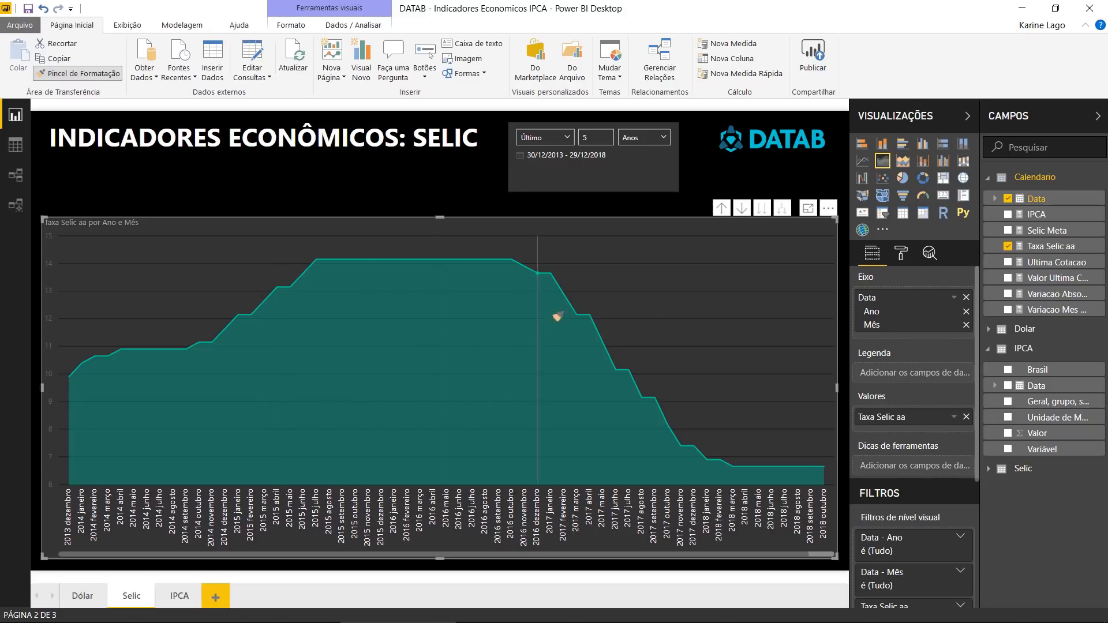
pyautogui.click(179, 597)
pyautogui.click(694, 283)
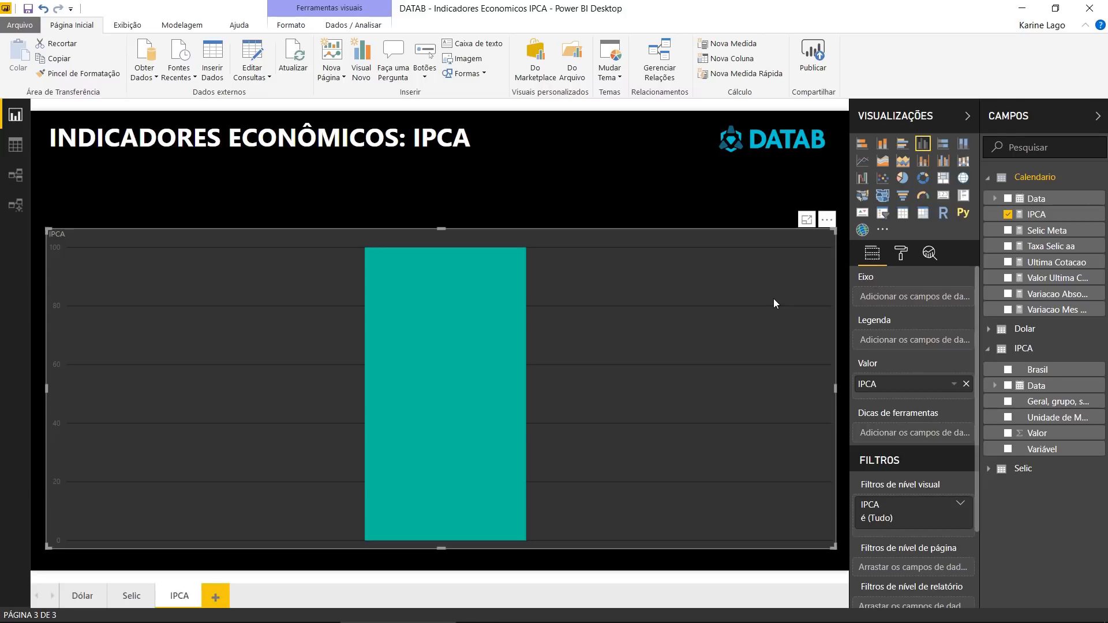
pyautogui.click(1012, 198)
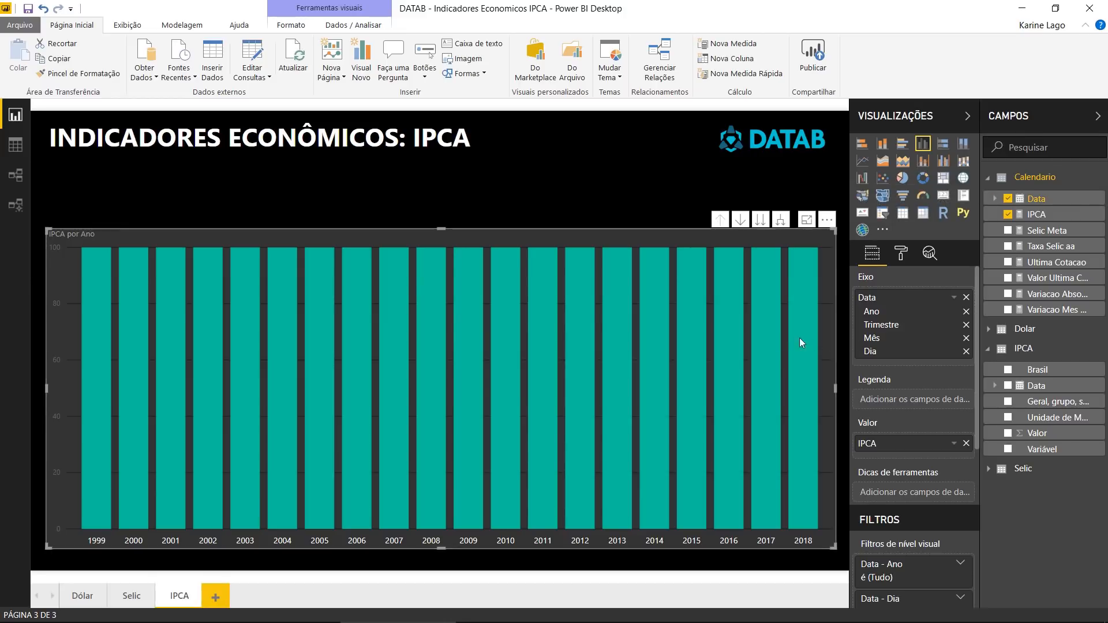
pyautogui.moveTo(104, 348)
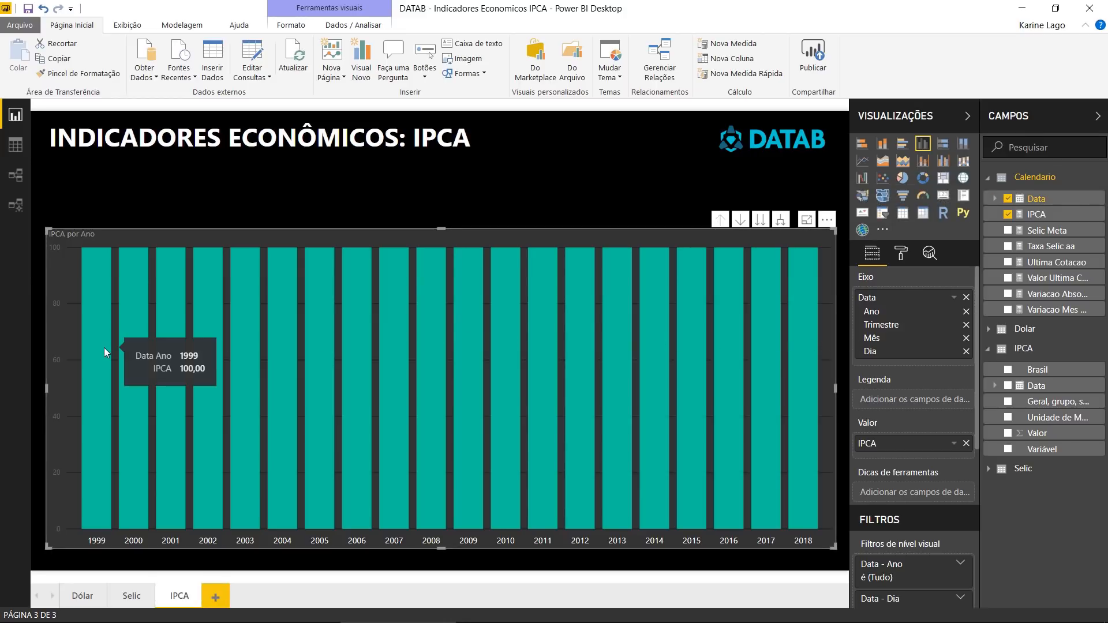
# Rearrange the Calendario and IPCA tables in the model and relate IPCA's Data column to Calendario's Data column.
pyautogui.click(26, 179)
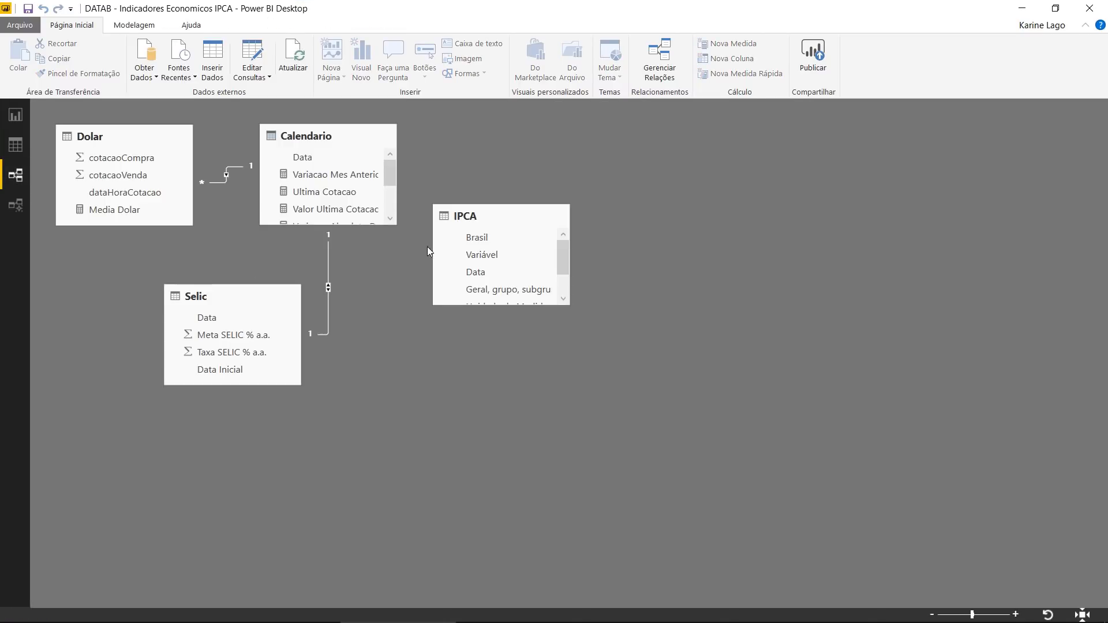
pyautogui.moveTo(455, 212); pyautogui.dragTo(455, 253)
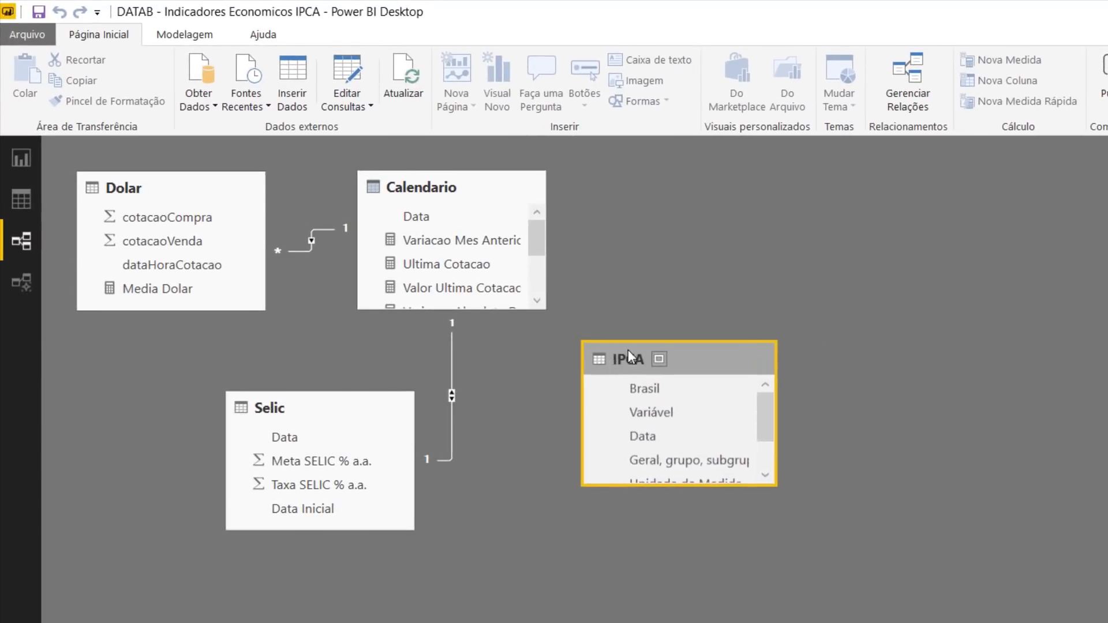
pyautogui.moveTo(629, 355); pyautogui.dragTo(590, 362)
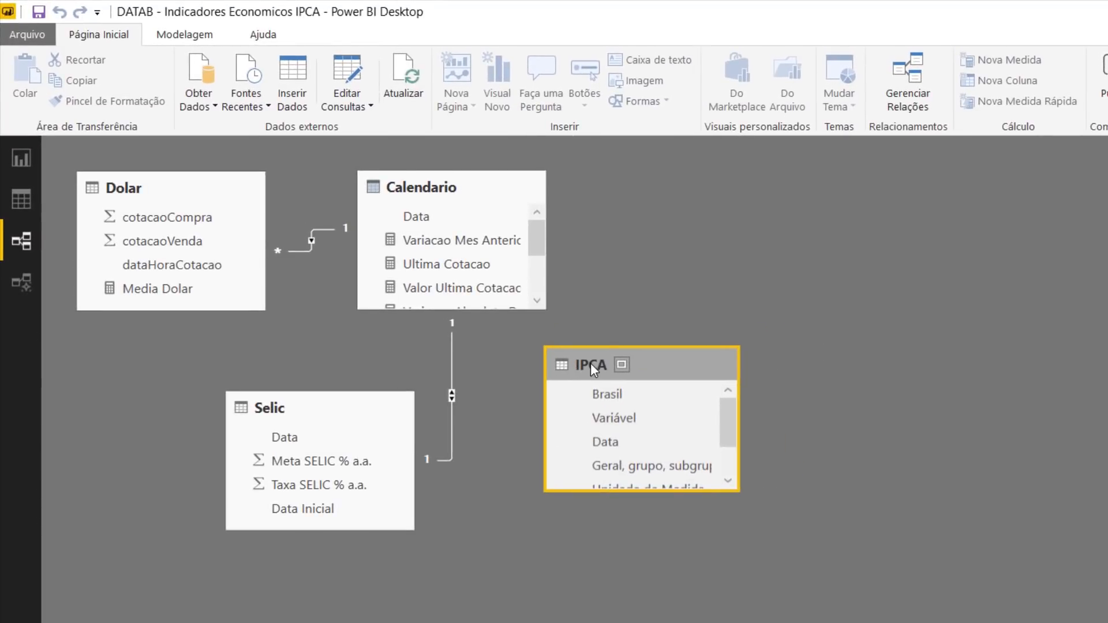
pyautogui.moveTo(394, 176); pyautogui.dragTo(430, 176)
pyautogui.moveTo(583, 381); pyautogui.dragTo(550, 419)
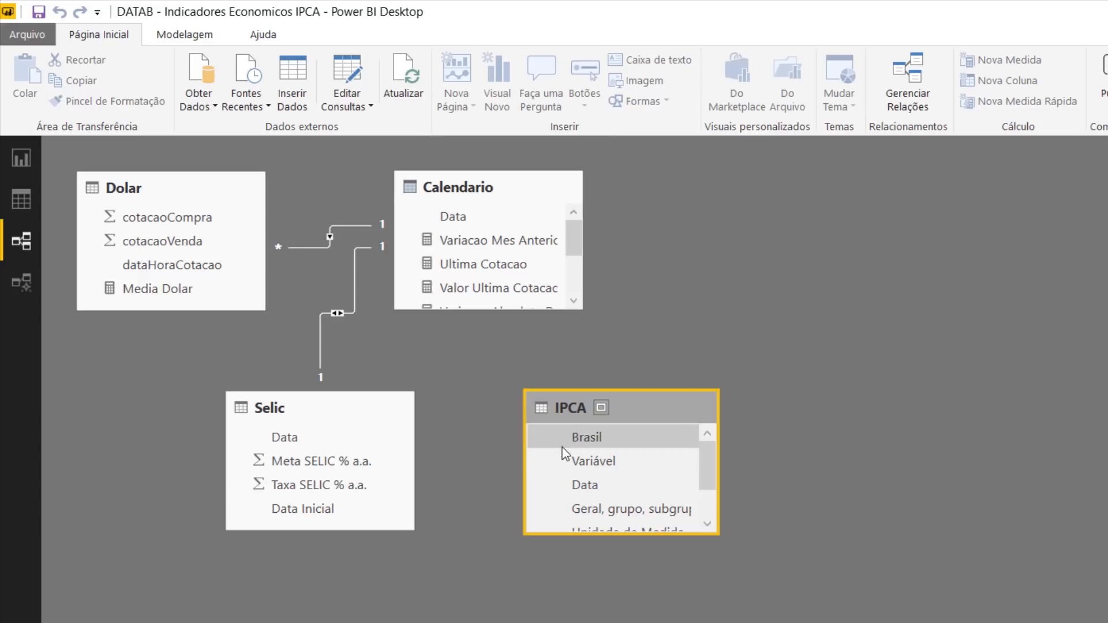
pyautogui.moveTo(580, 483); pyautogui.dragTo(463, 219)
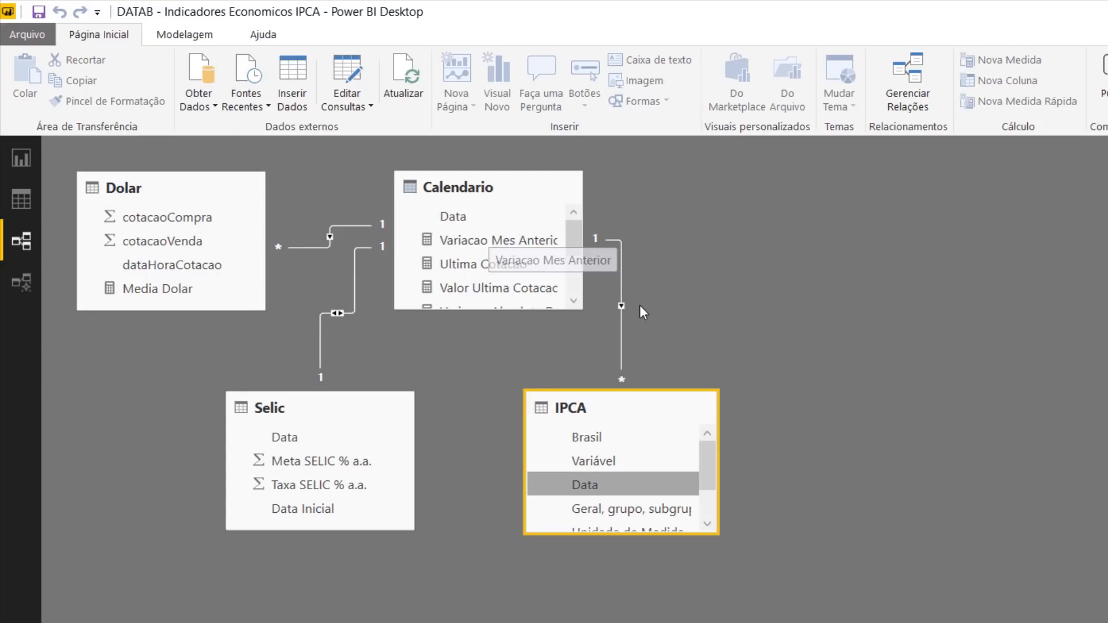
pyautogui.click(620, 265)
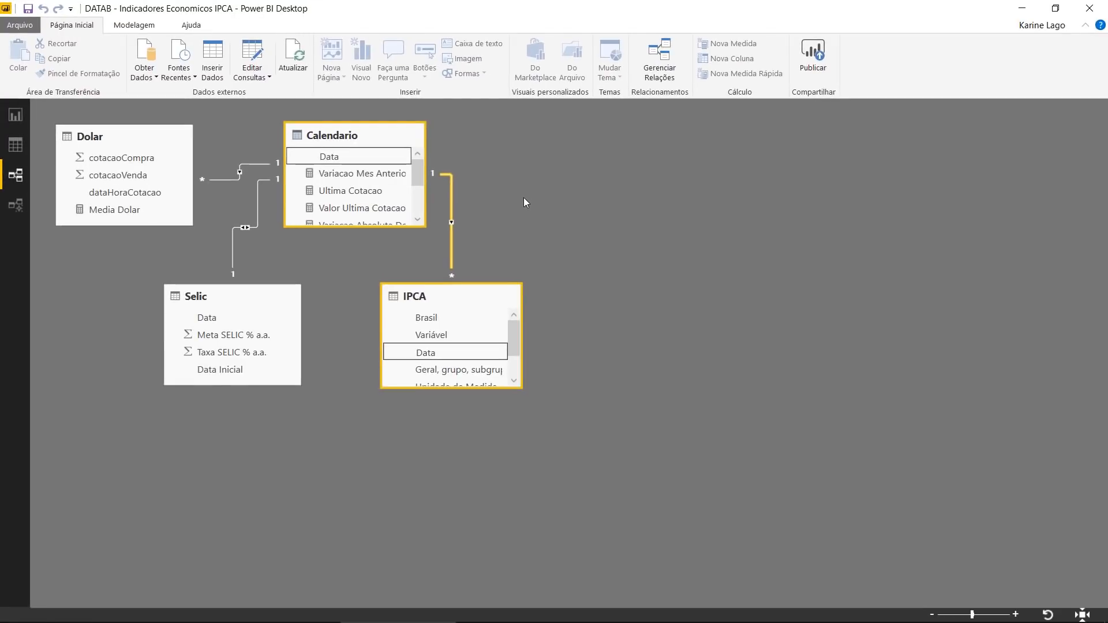
# Remove Dia and Trimestre from the IPCA chart's date axis and expand the hierarchy to year and month.
pyautogui.click(17, 116)
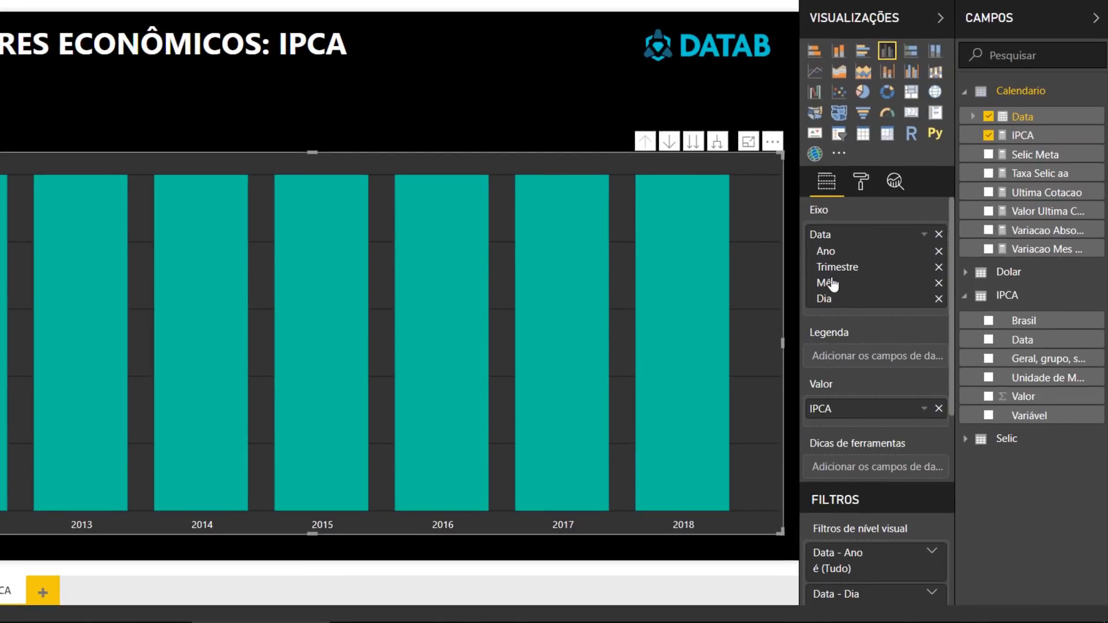
pyautogui.click(939, 299)
pyautogui.click(939, 266)
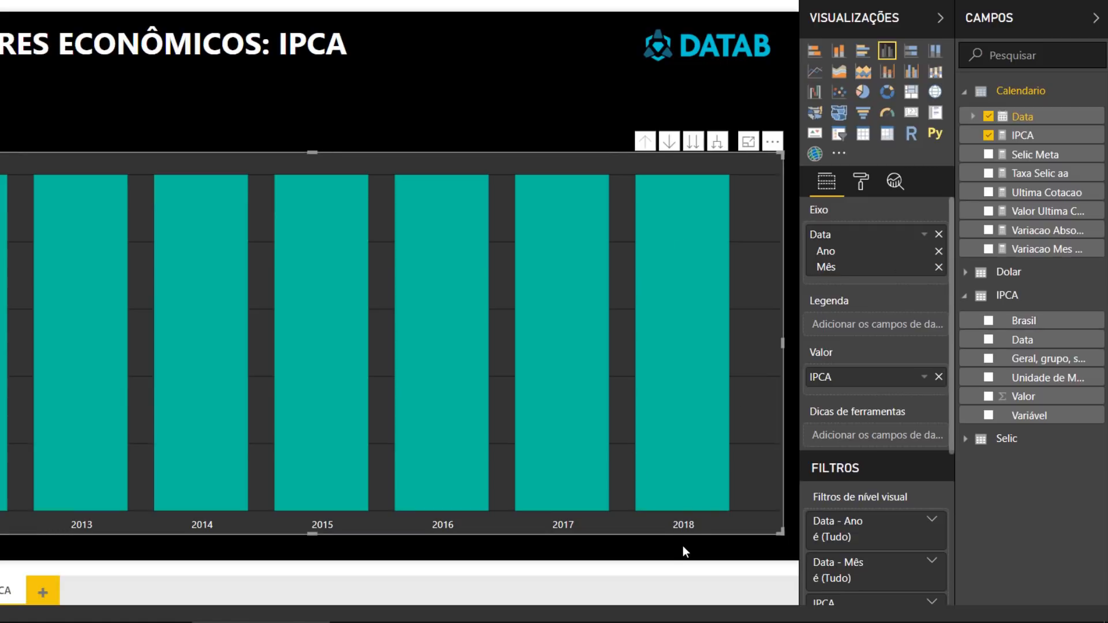
pyautogui.click(719, 145)
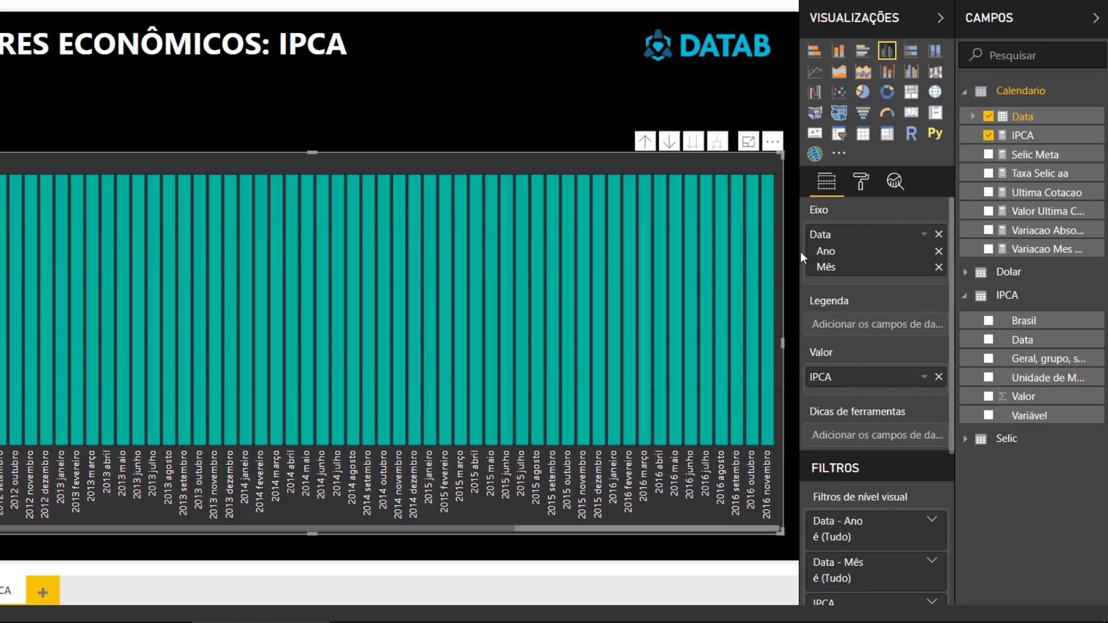
# Add a slicer for the IPCA table's Variável field on the IPCA page and move it just below the title.
pyautogui.click(615, 134)
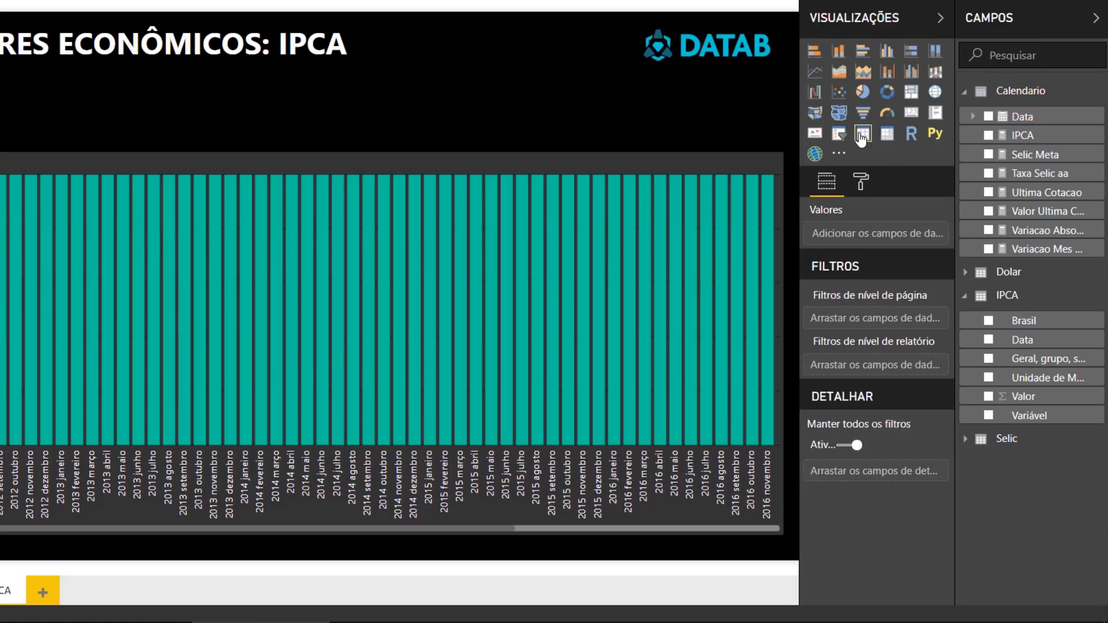
pyautogui.click(840, 135)
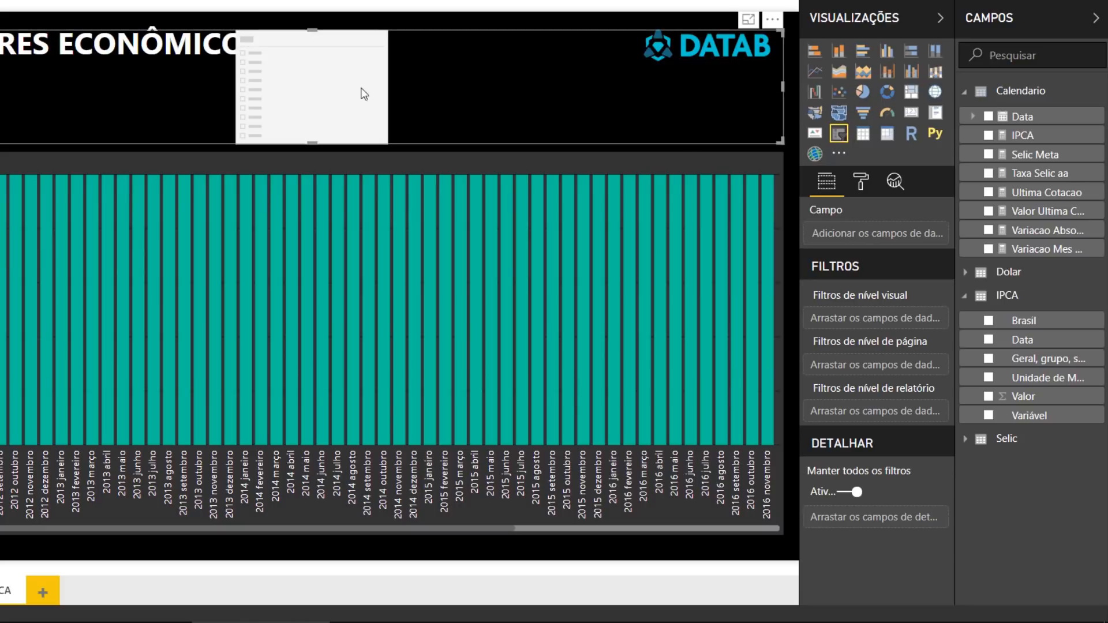
pyautogui.moveTo(1032, 418); pyautogui.dragTo(866, 237)
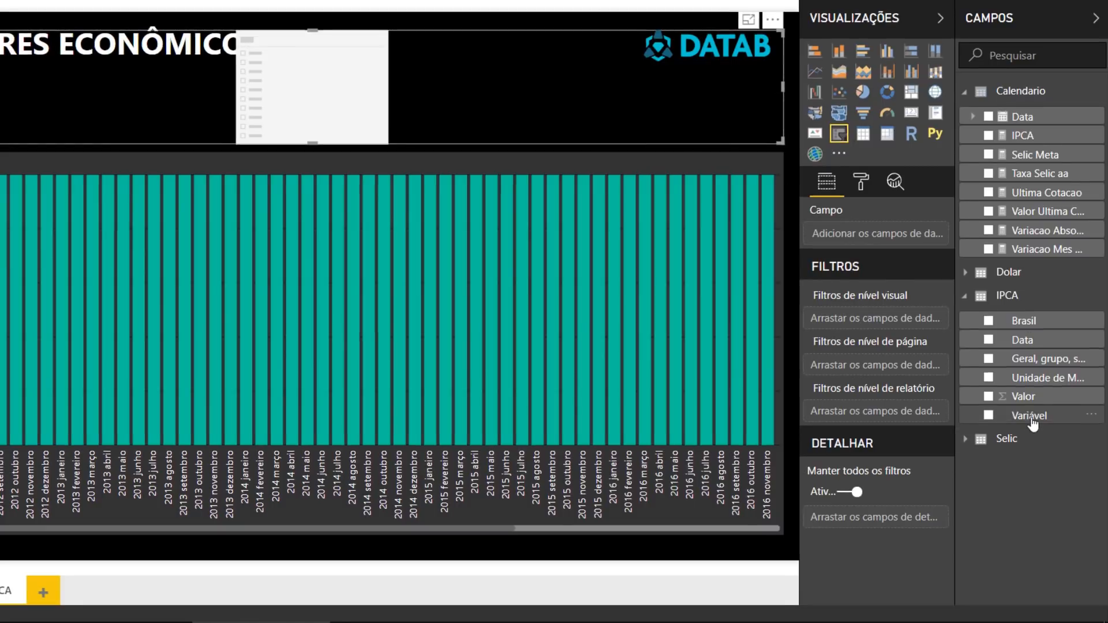
pyautogui.moveTo(906, 304); pyautogui.dragTo(906, 300)
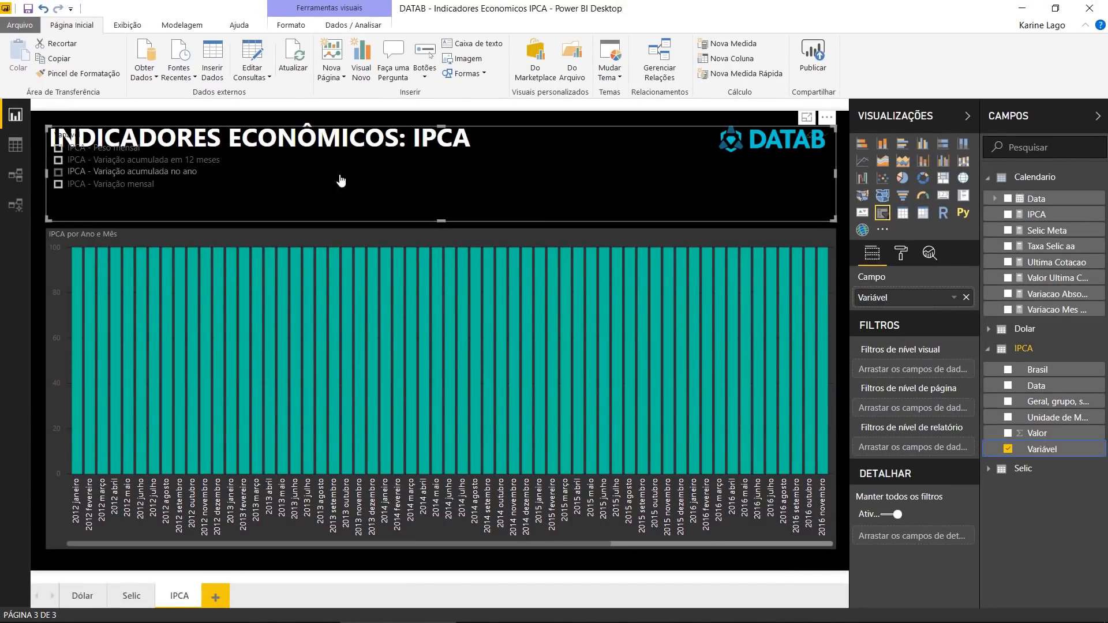
pyautogui.moveTo(527, 138); pyautogui.dragTo(528, 152)
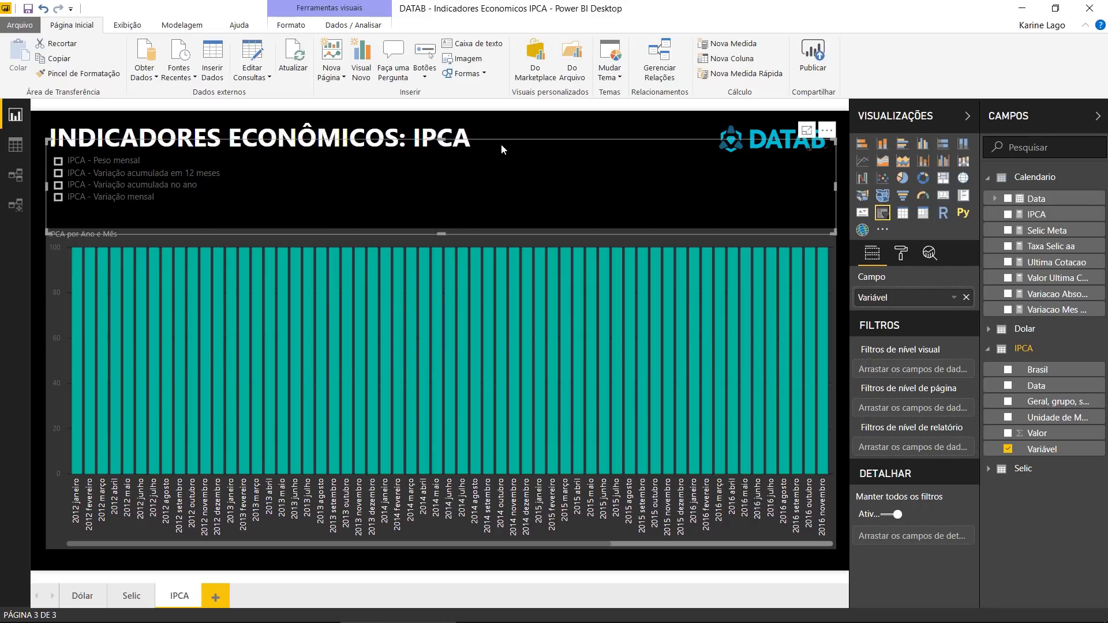
# Set the Variável slicer's orientation to Horizontal.
pyautogui.click(901, 253)
pyautogui.click(898, 305)
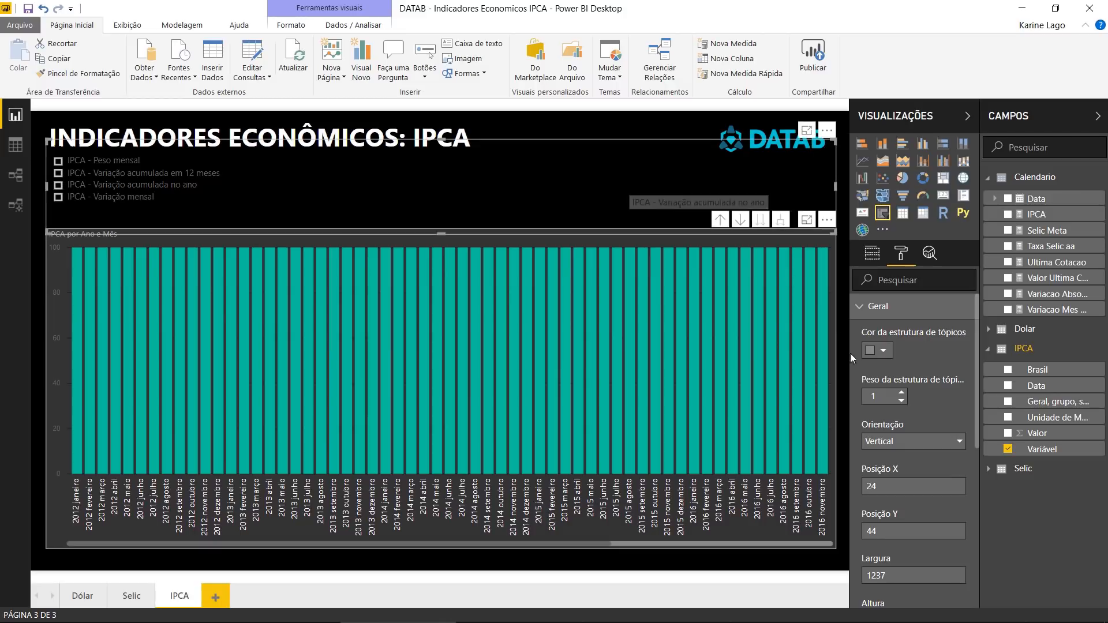
pyautogui.click(899, 442)
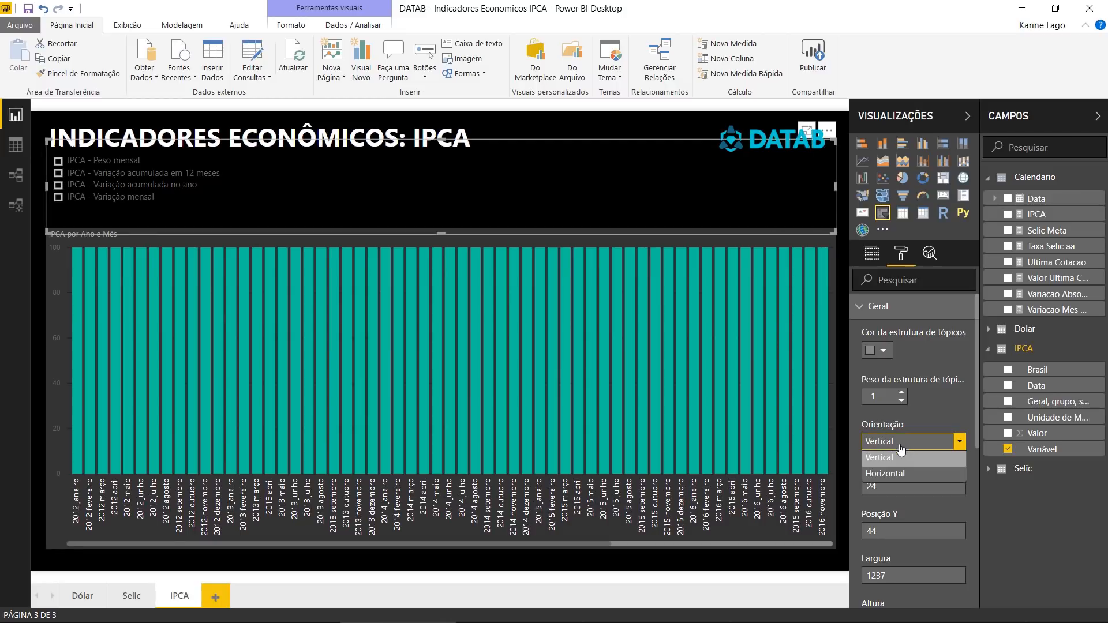
pyautogui.click(872, 475)
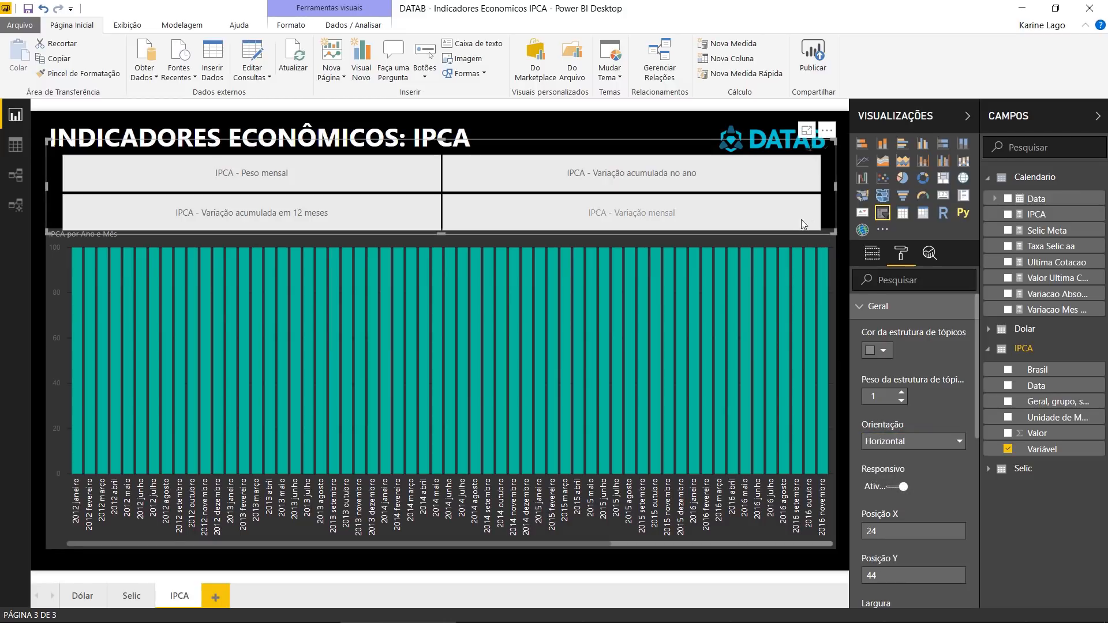
# Shrink the Variável slicer, place it between the page title and the chart, and filter to IPCA - Variação mensal.
pyautogui.moveTo(836, 233); pyautogui.dragTo(368, 194)
pyautogui.moveTo(323, 151); pyautogui.dragTo(304, 171)
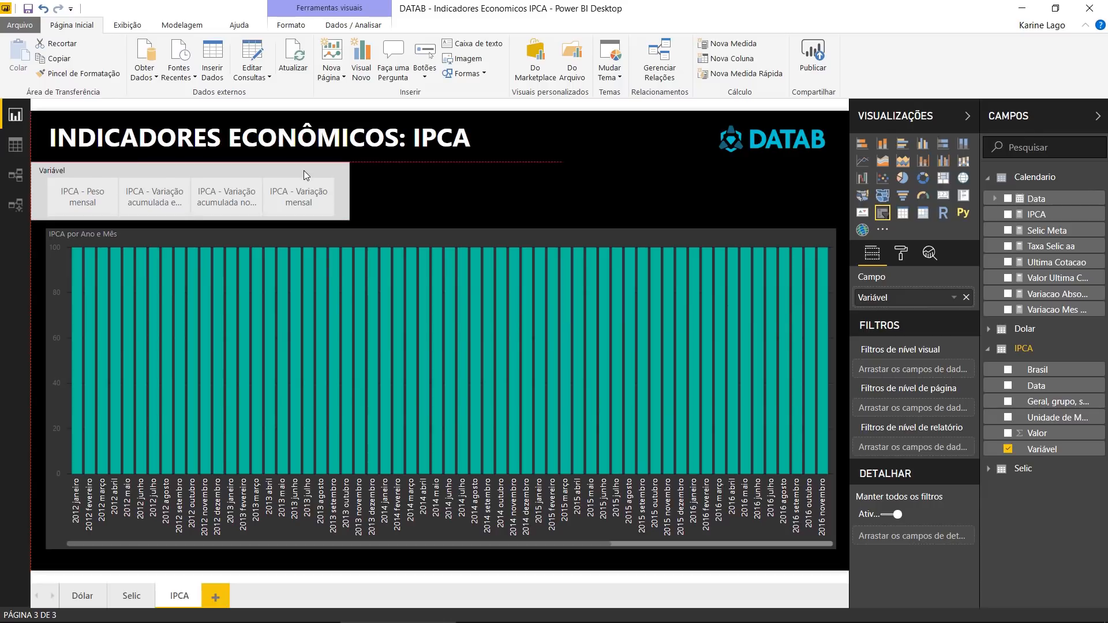
pyautogui.click(441, 184)
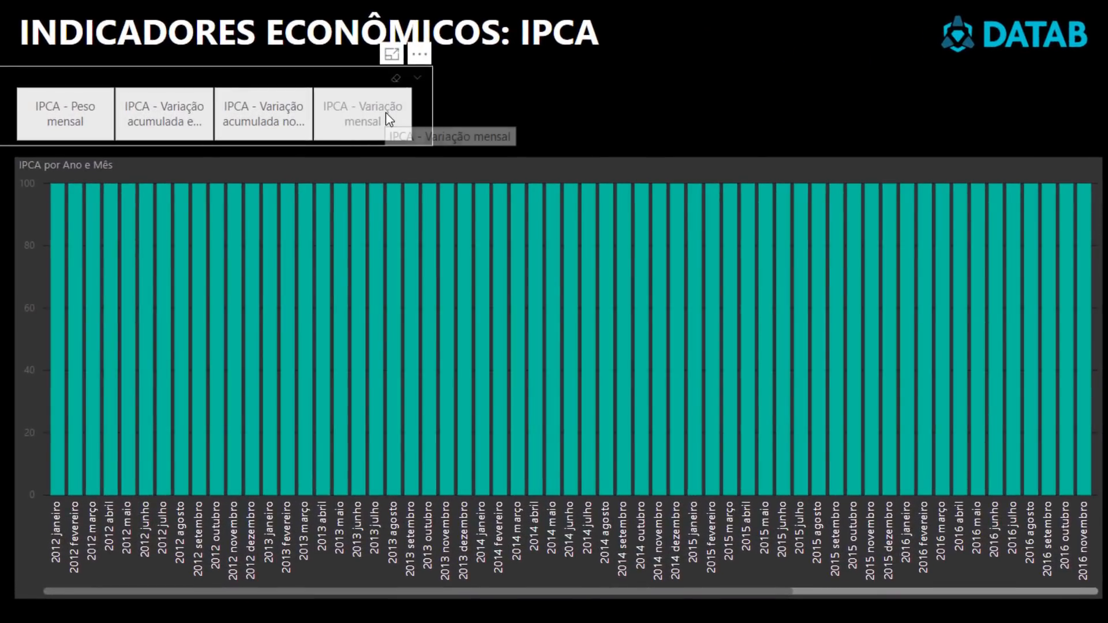
pyautogui.click(382, 118)
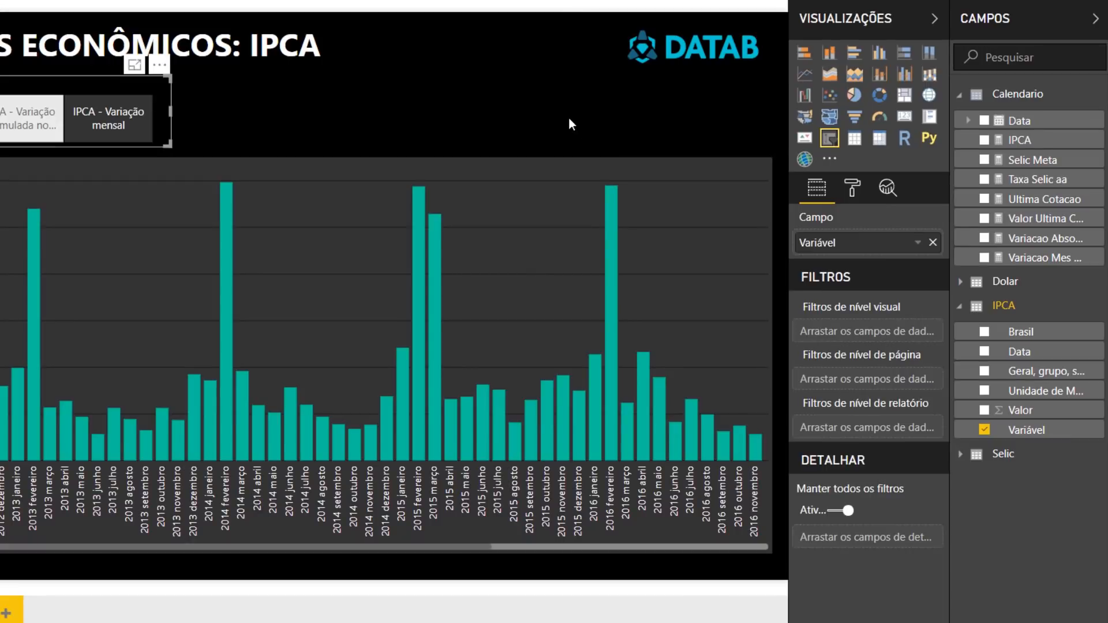
# Add a slicer for Geral, grupo, subgrupo, item e subitem beside the Variável slicer and filter to 1.Alimentação e bebidas.
pyautogui.click(569, 125)
pyautogui.click(985, 371)
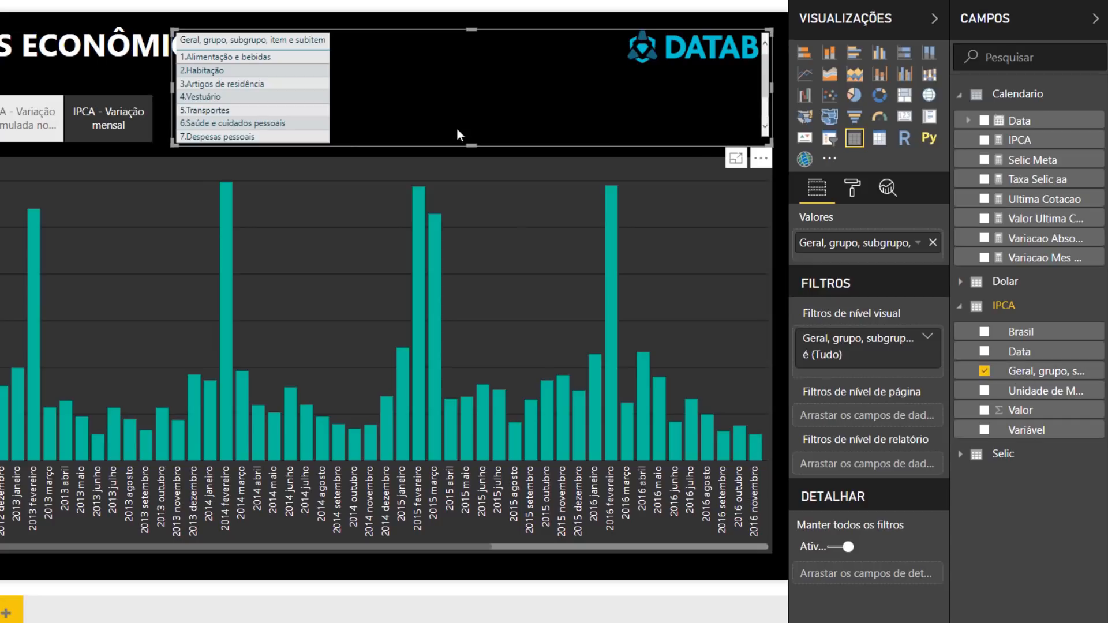
pyautogui.moveTo(431, 68); pyautogui.dragTo(488, 102)
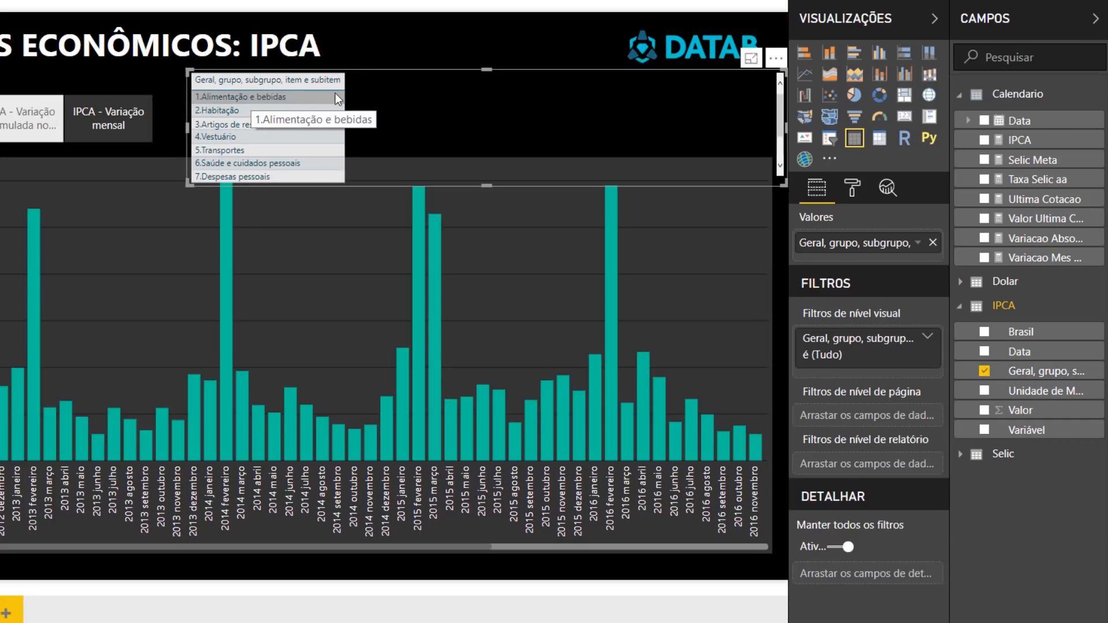
pyautogui.moveTo(442, 104); pyautogui.dragTo(417, 97)
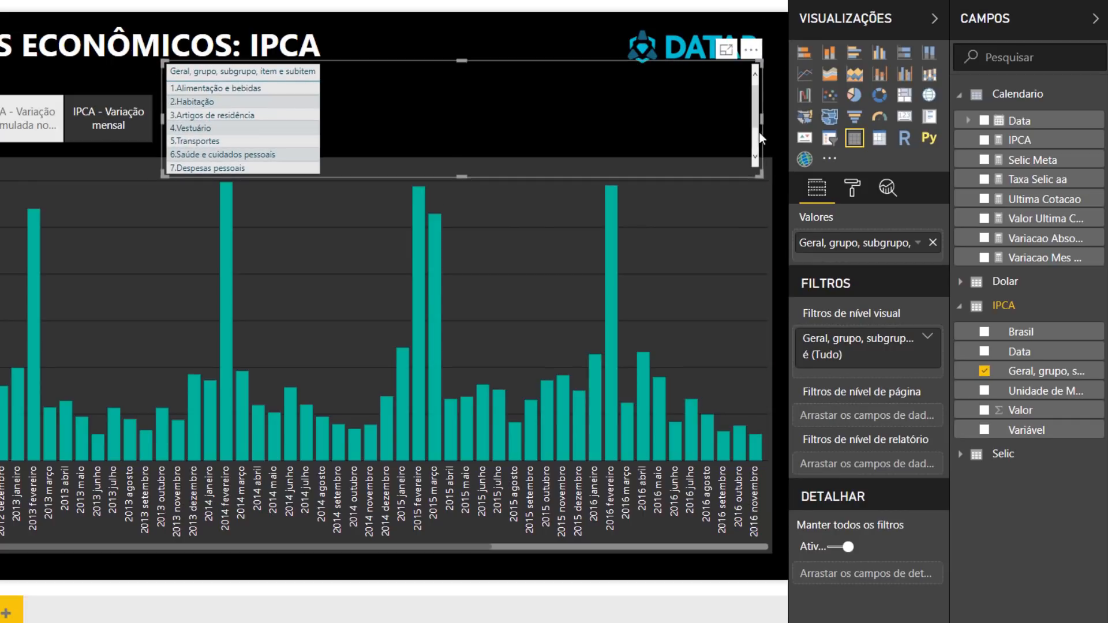
pyautogui.click(829, 139)
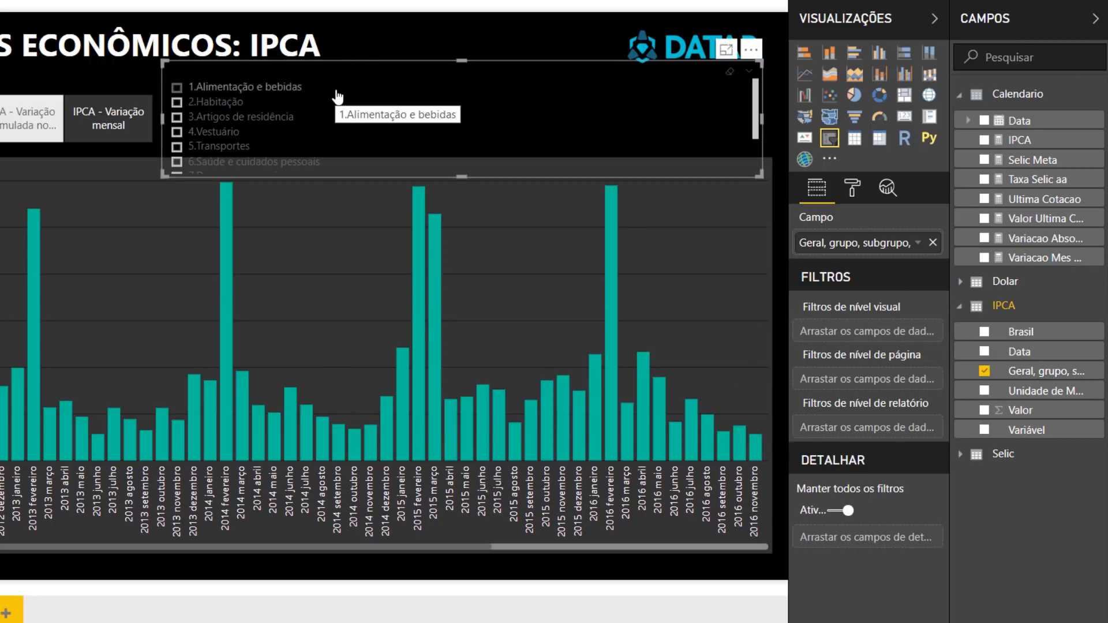
pyautogui.click(475, 87)
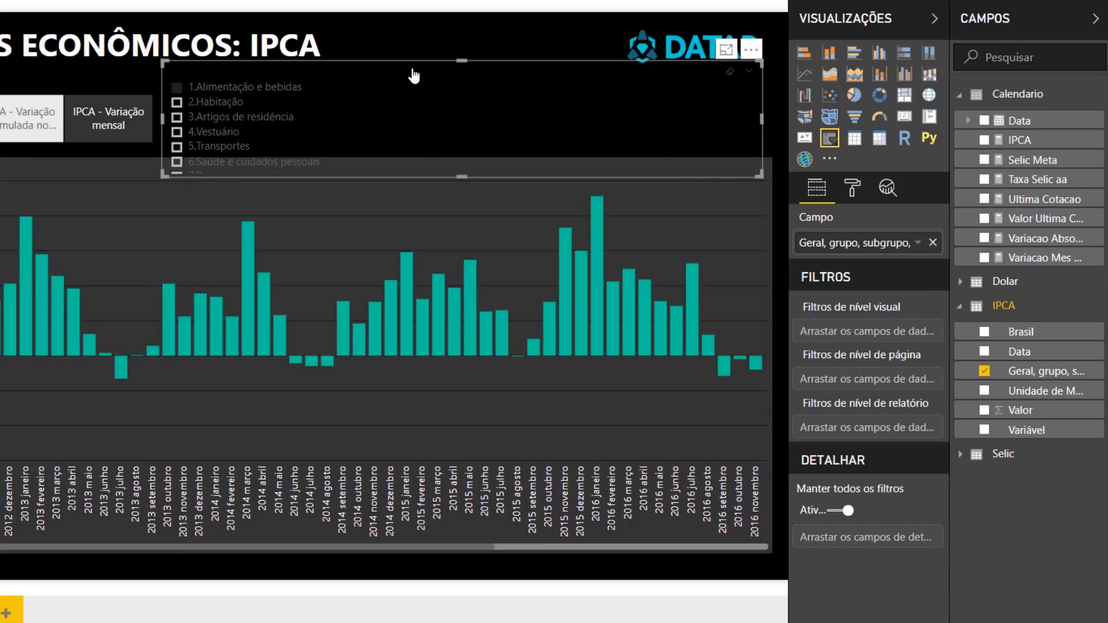
# Set the group slicer's orientation to Horizontal.
pyautogui.click(840, 182)
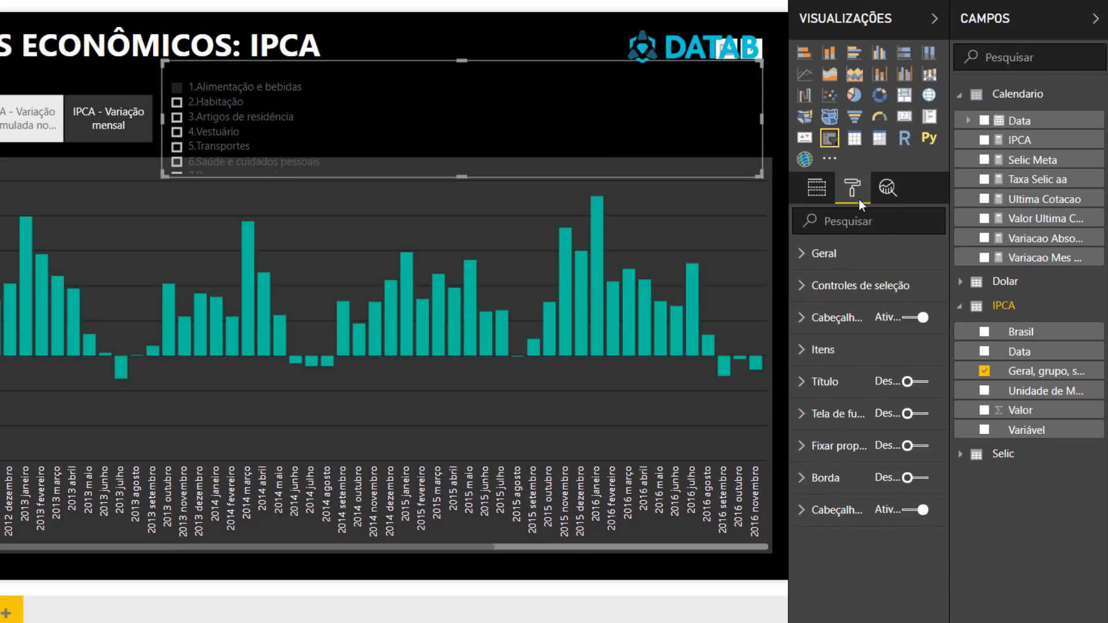
pyautogui.click(832, 255)
pyautogui.click(883, 420)
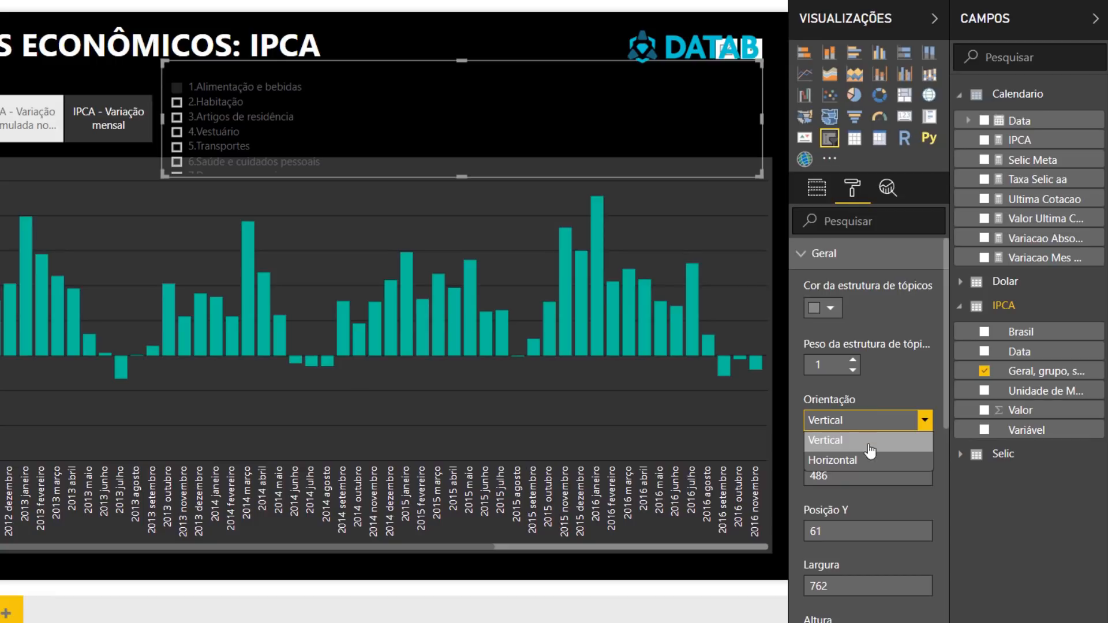
pyautogui.click(858, 460)
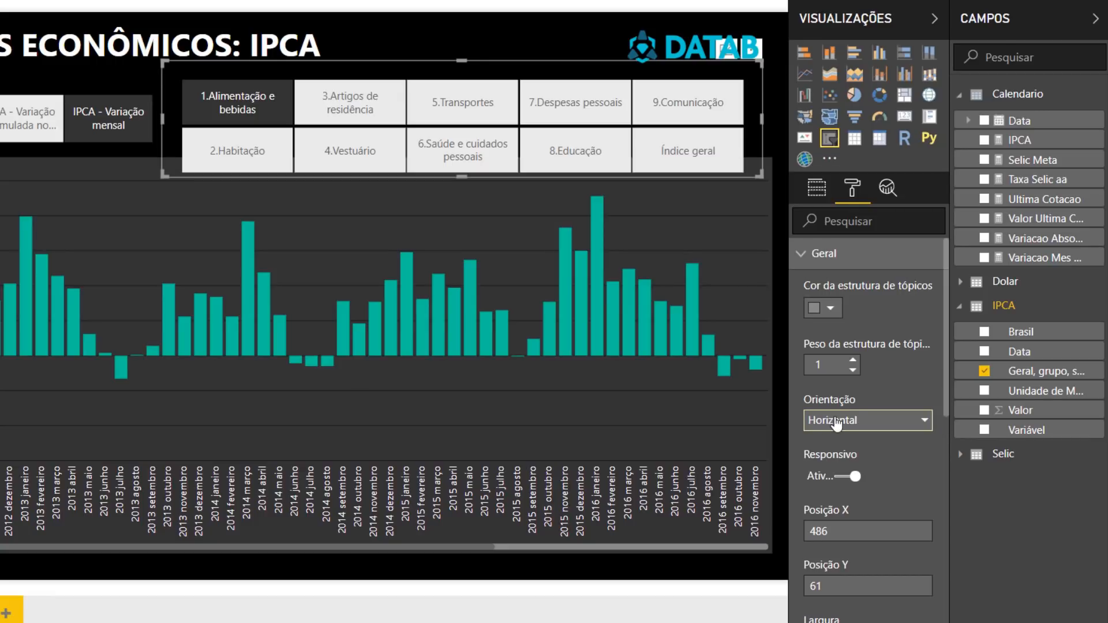
# Reduce the group slicer's height, move it slightly down toward the chart, and turn off its header.
pyautogui.moveTo(756, 179); pyautogui.dragTo(754, 144)
pyautogui.moveTo(467, 69); pyautogui.dragTo(466, 77)
pyautogui.click(825, 255)
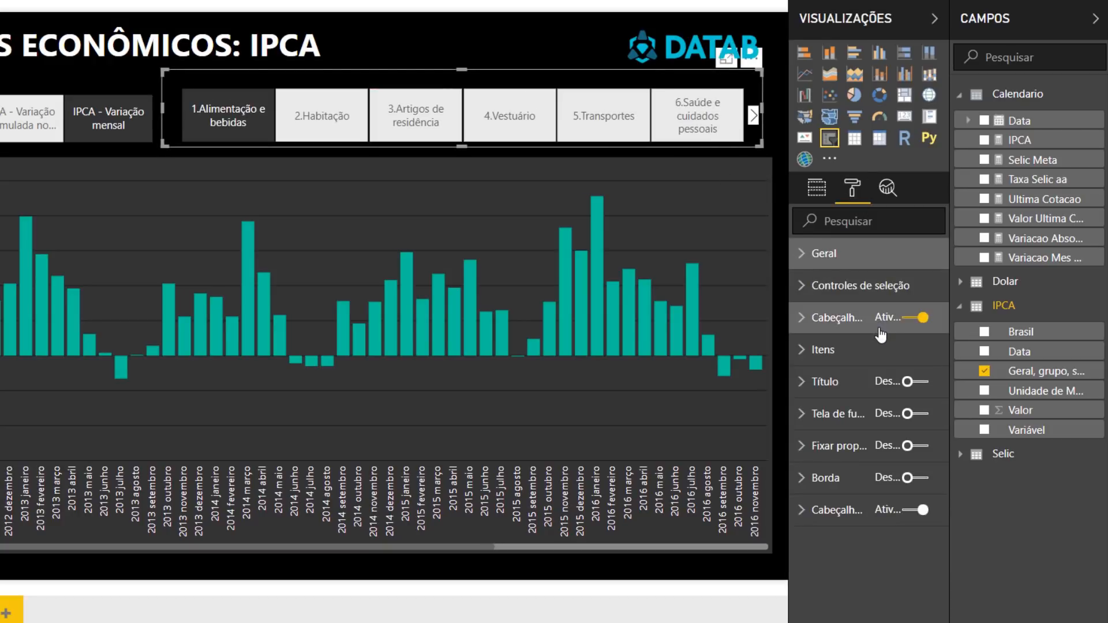
pyautogui.click(912, 319)
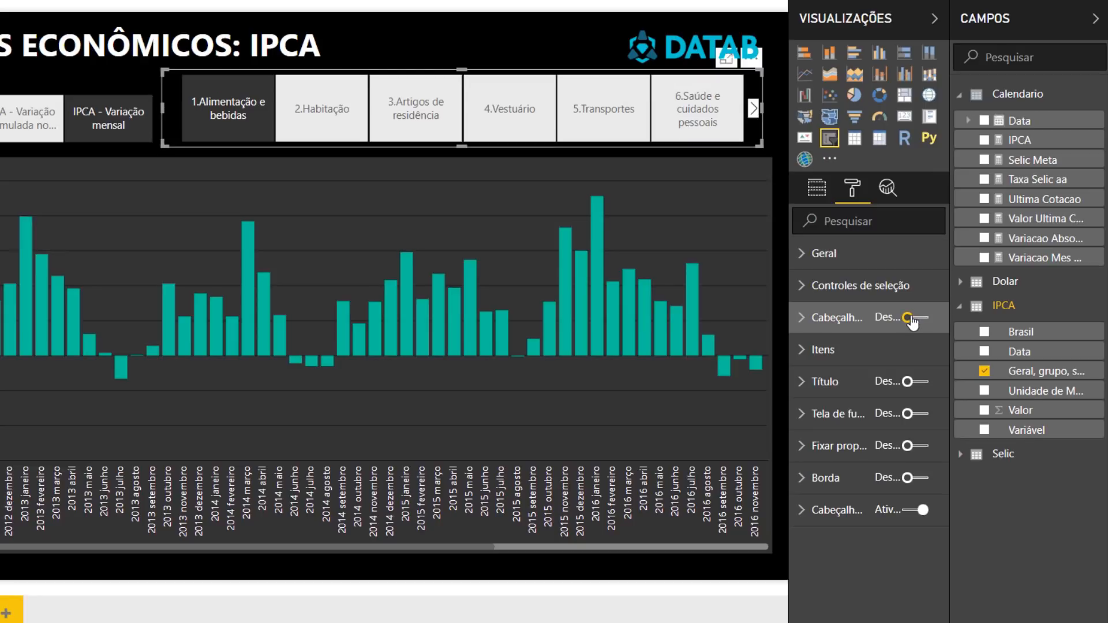
# Set the group slicer's item text size to 8 and enlarge the slicer slightly so its tiles fit in two rows.
pyautogui.click(860, 353)
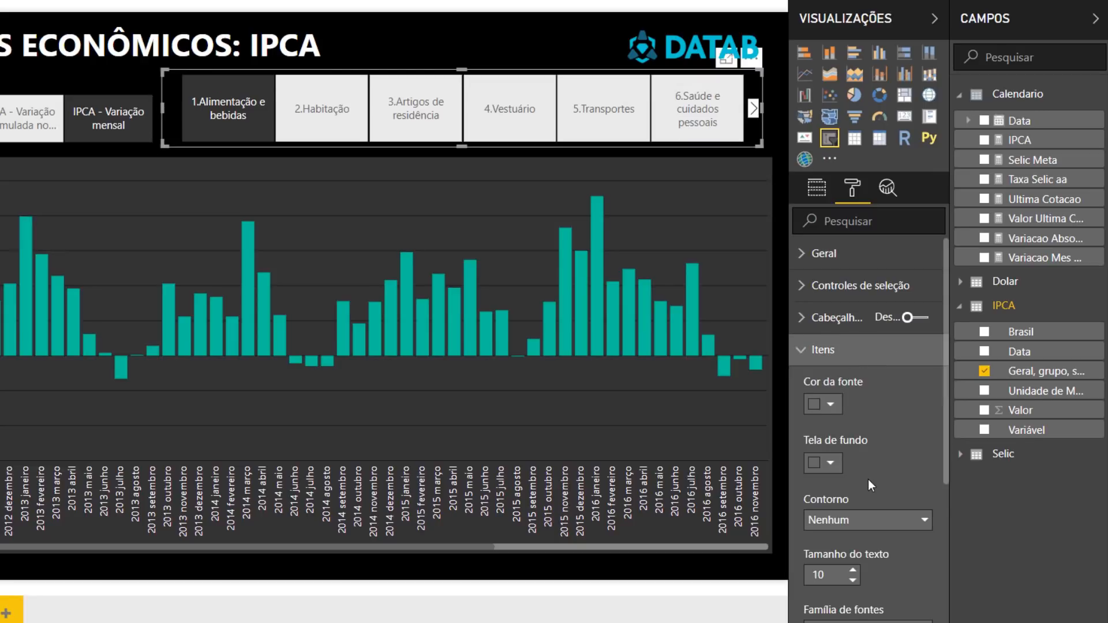
pyautogui.scroll(-2, 868, 479)
pyautogui.click(853, 491)
pyautogui.click(853, 491)
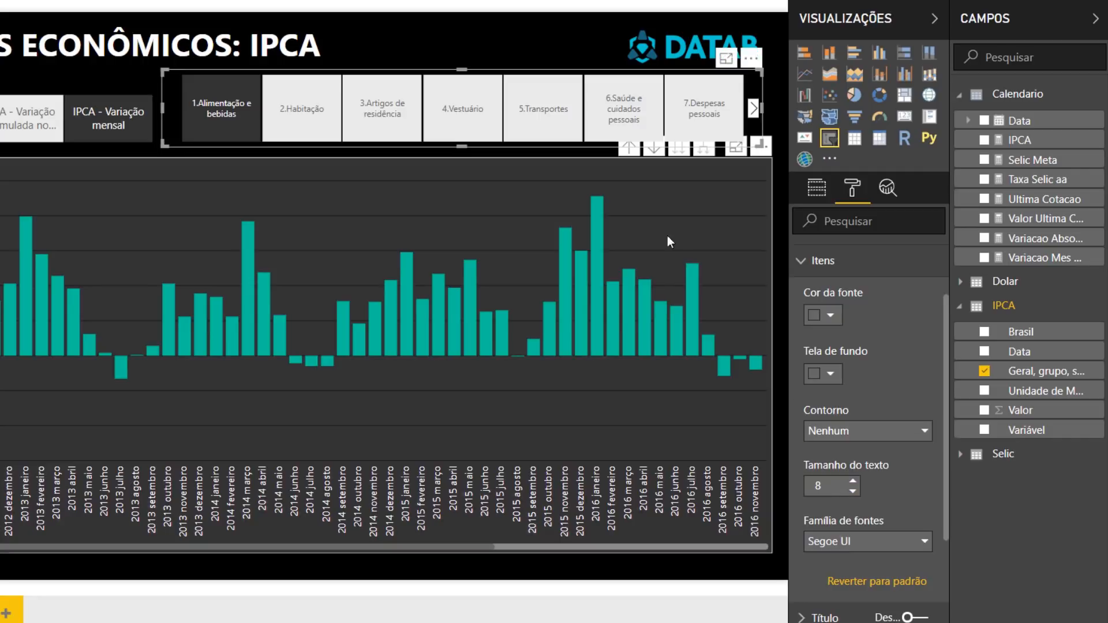
pyautogui.moveTo(760, 147); pyautogui.dragTo(770, 156)
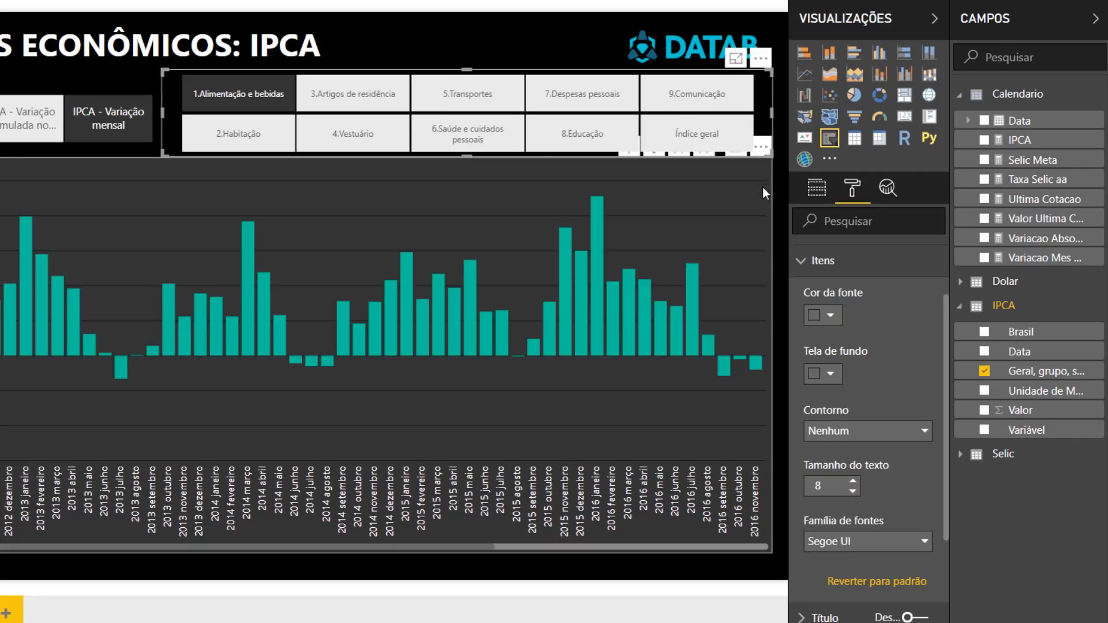
# Test the group slicer with 3.Artigos de residência, 5.Transportes and 8.Educação, ending on Índice geral.
pyautogui.click(511, 37)
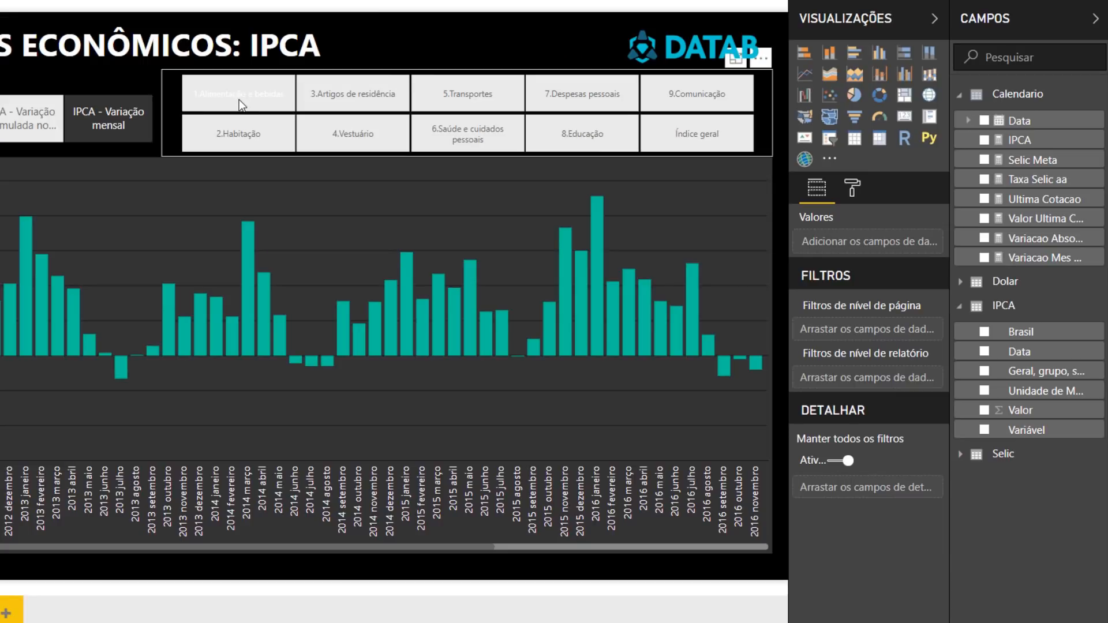
pyautogui.click(351, 95)
pyautogui.click(483, 94)
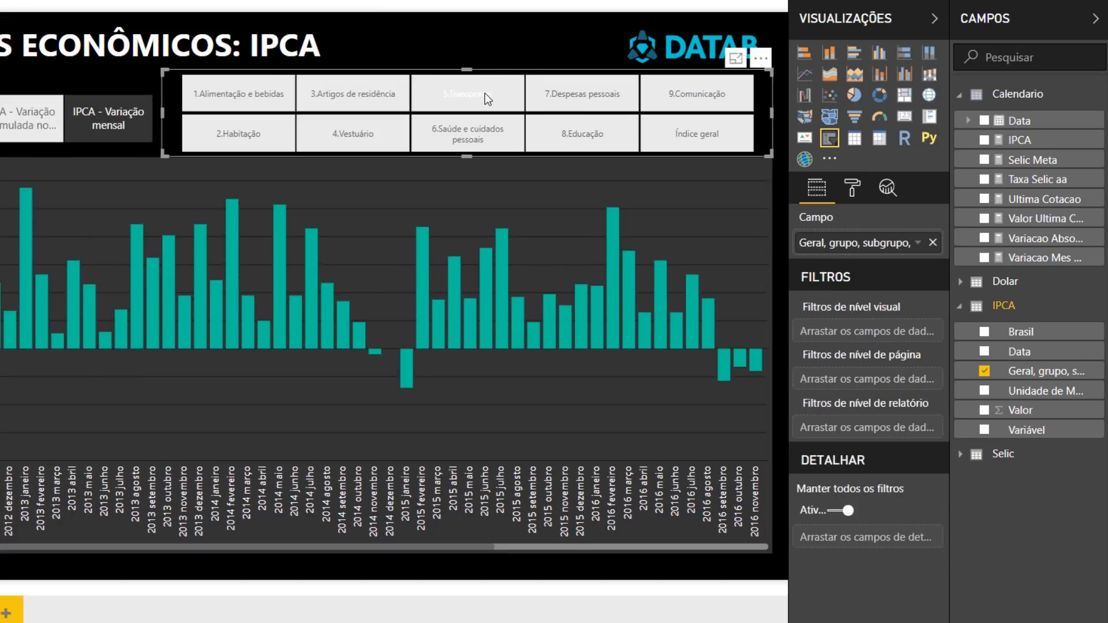
pyautogui.click(589, 131)
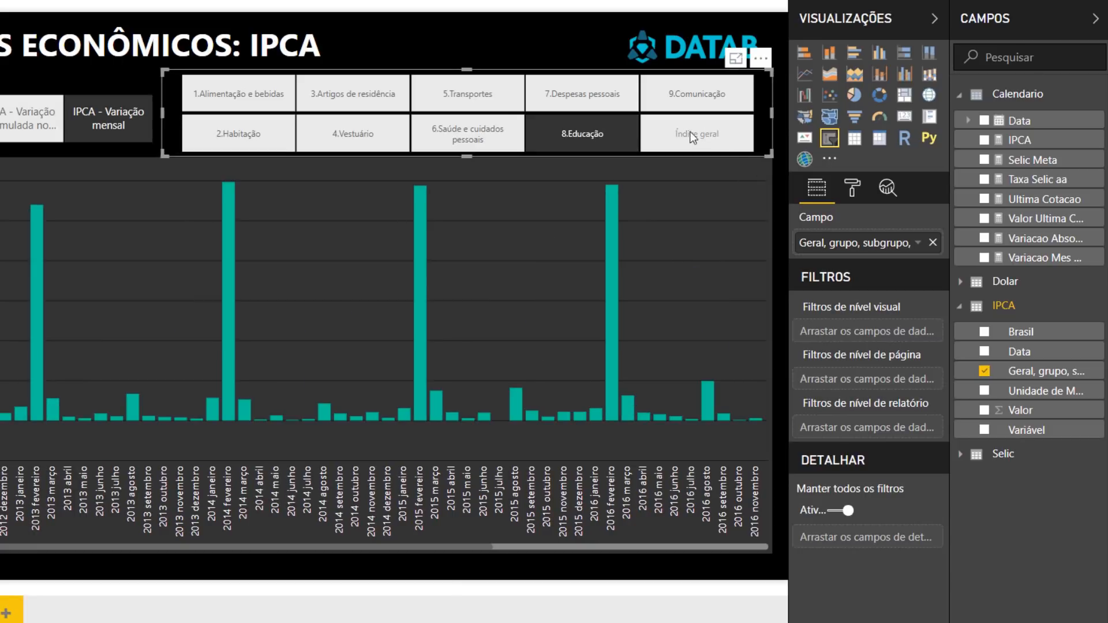
pyautogui.click(698, 138)
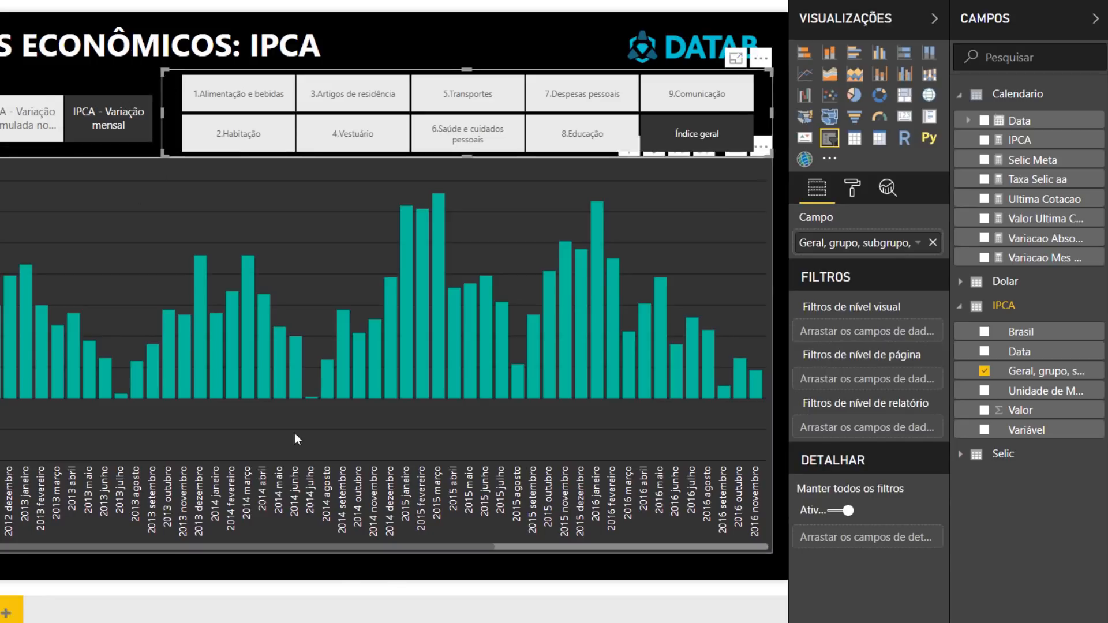
# Examine the monthly IPCA values along the chart's timeline through 2018.
pyautogui.moveTo(427, 549); pyautogui.dragTo(130, 550)
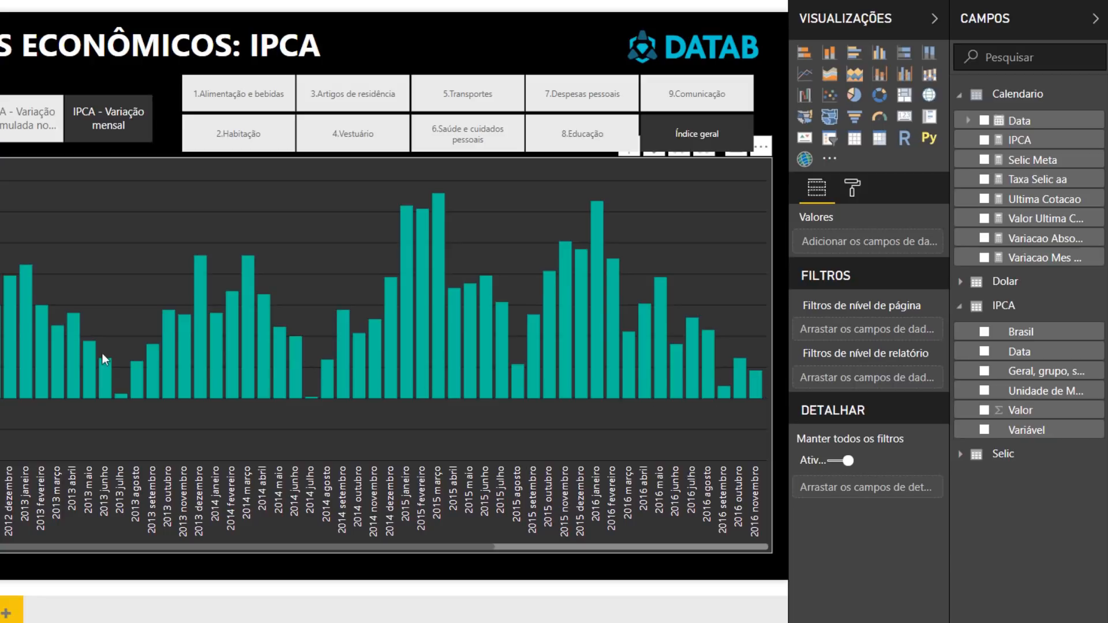
pyautogui.moveTo(436, 233)
pyautogui.moveTo(492, 547); pyautogui.dragTo(770, 549)
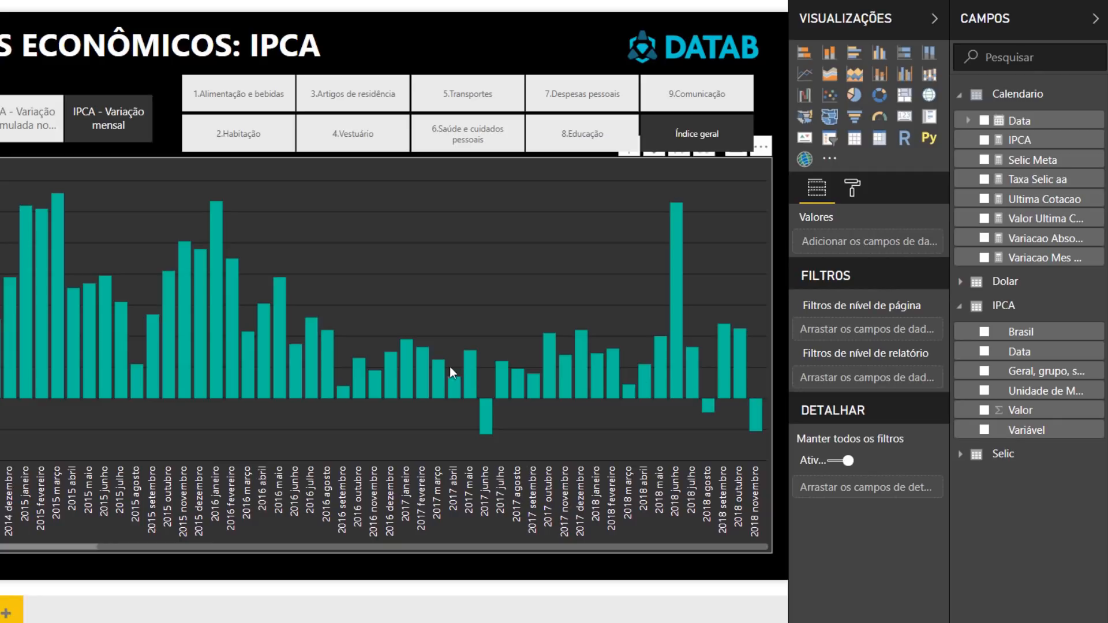
pyautogui.moveTo(485, 417)
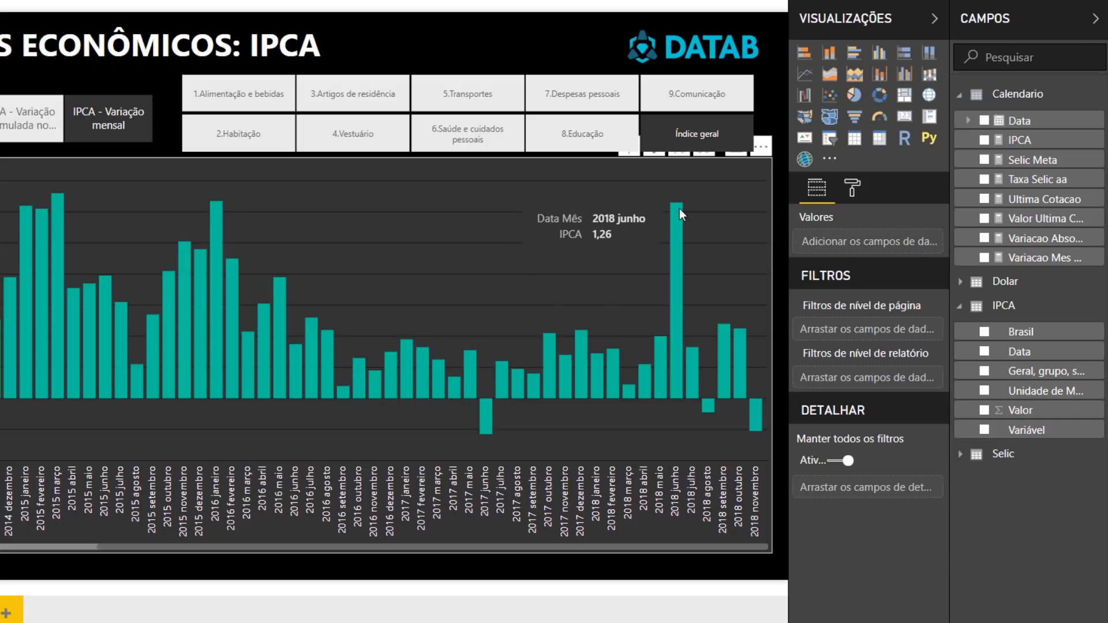
# Turn on data labels for the IPCA column chart and set their orientation to Vertical.
pyautogui.click(736, 194)
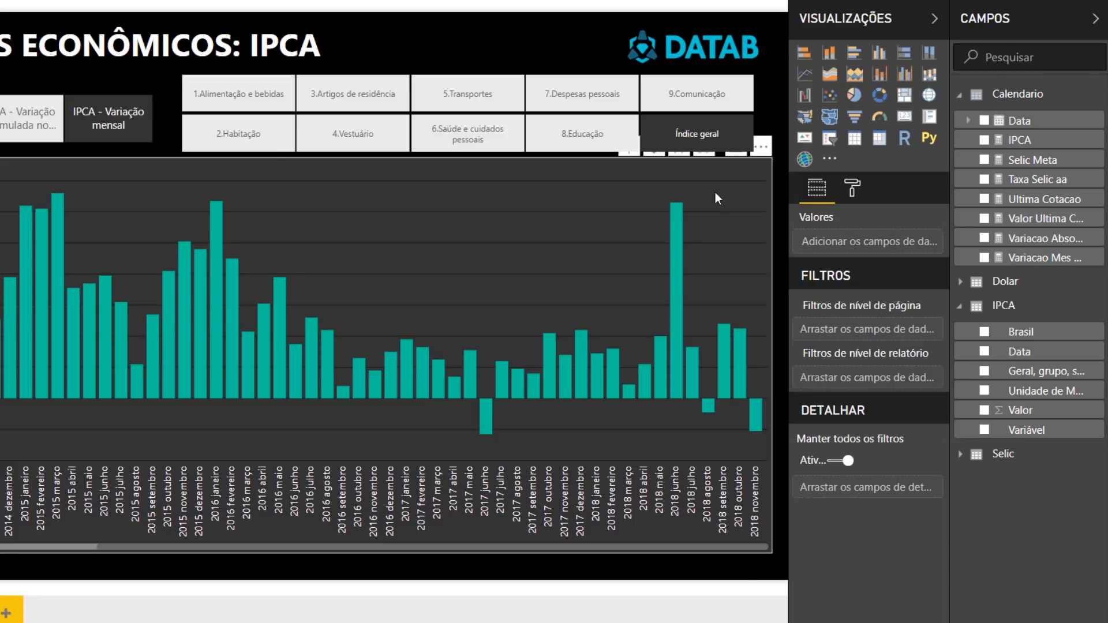
pyautogui.click(853, 189)
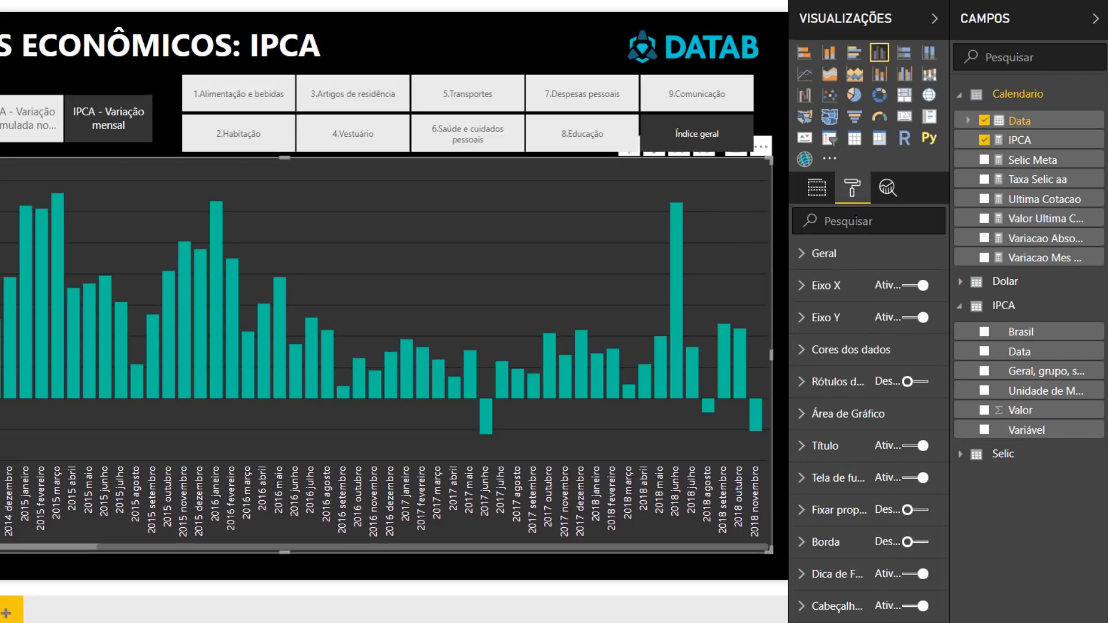
pyautogui.click(911, 385)
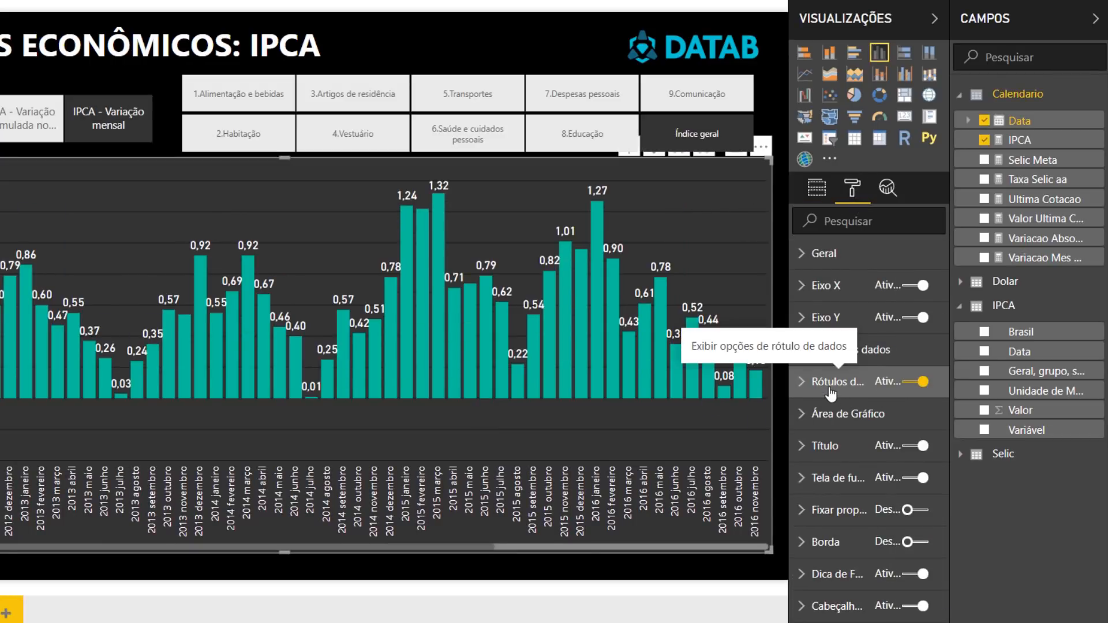
pyautogui.click(829, 390)
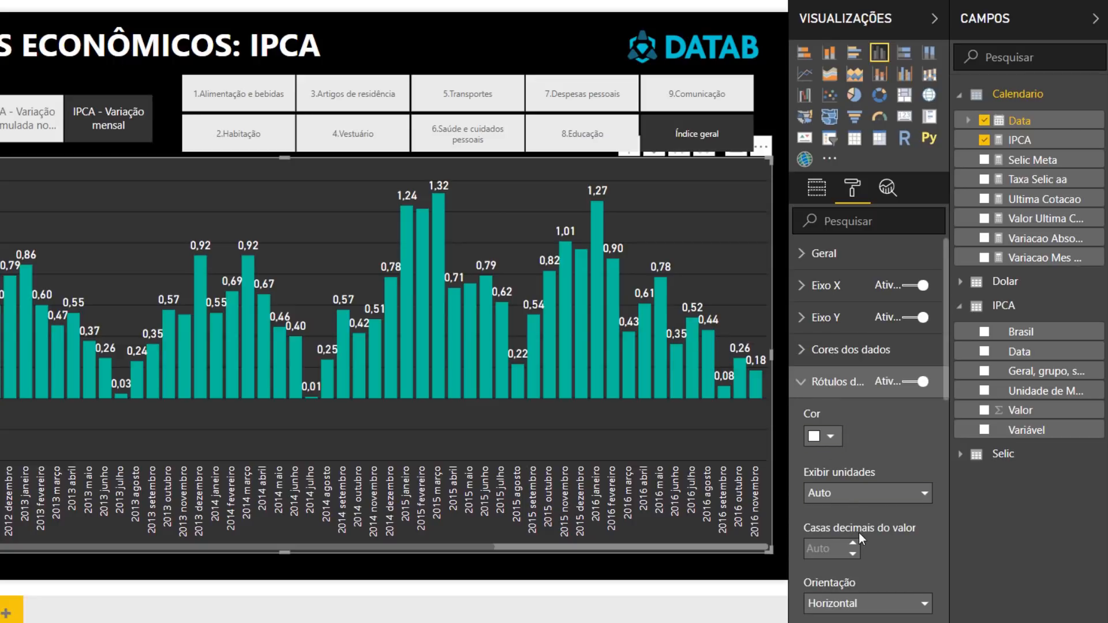
pyautogui.scroll(-3, 864, 569)
pyautogui.click(924, 514)
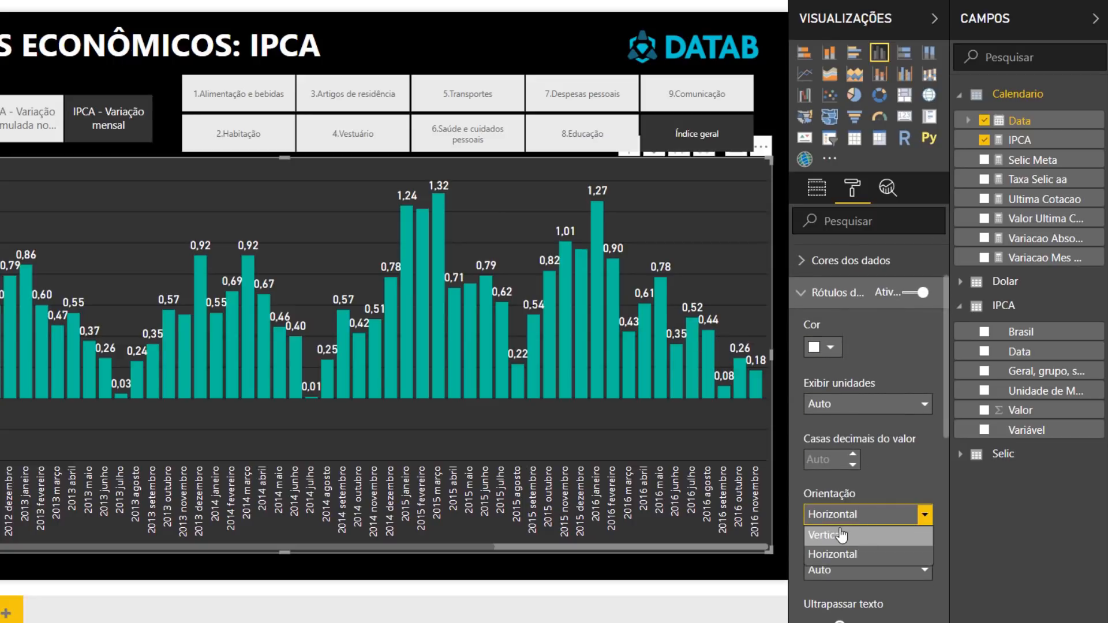
pyautogui.click(837, 534)
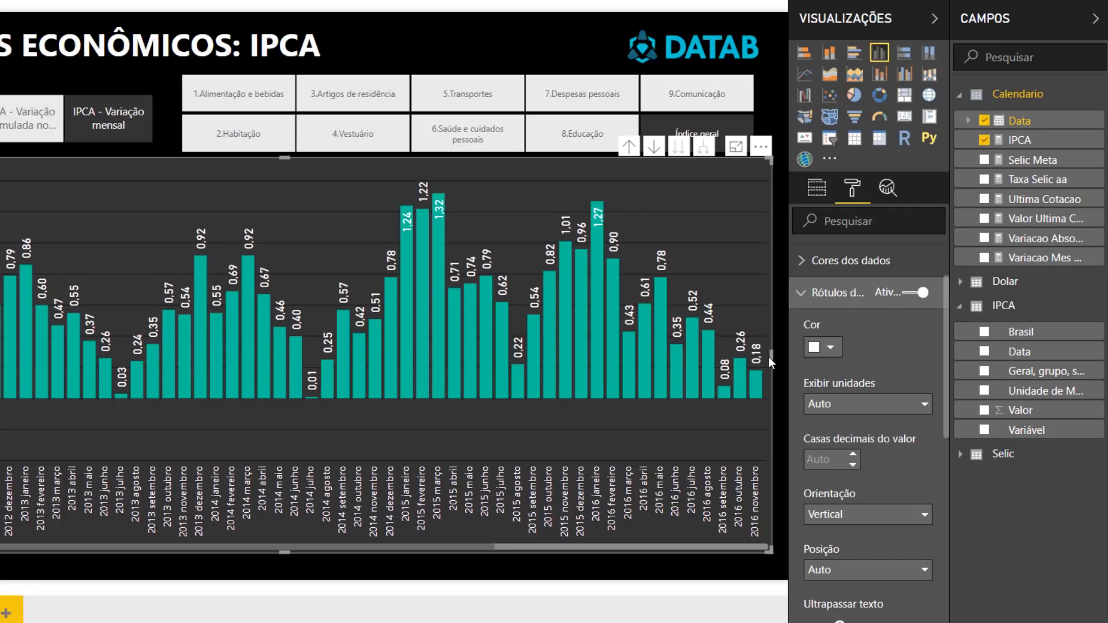
# Convert the group slicer to a Suspenso slicer, with Vertical orientation and its header turned on.
pyautogui.click(617, 73)
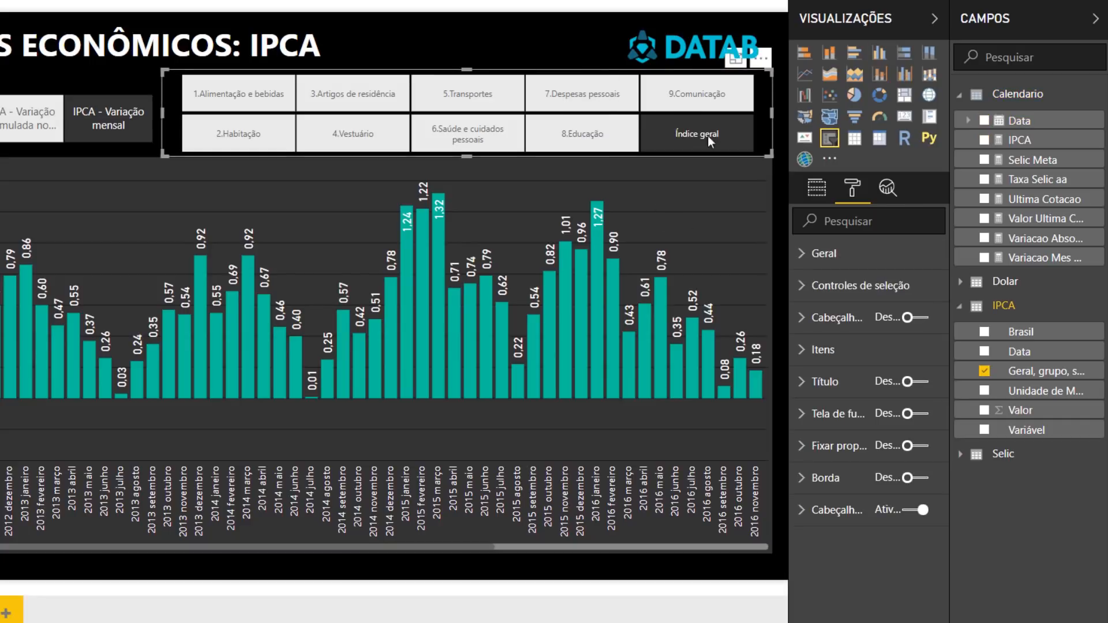
pyautogui.click(824, 254)
pyautogui.click(854, 420)
pyautogui.click(854, 446)
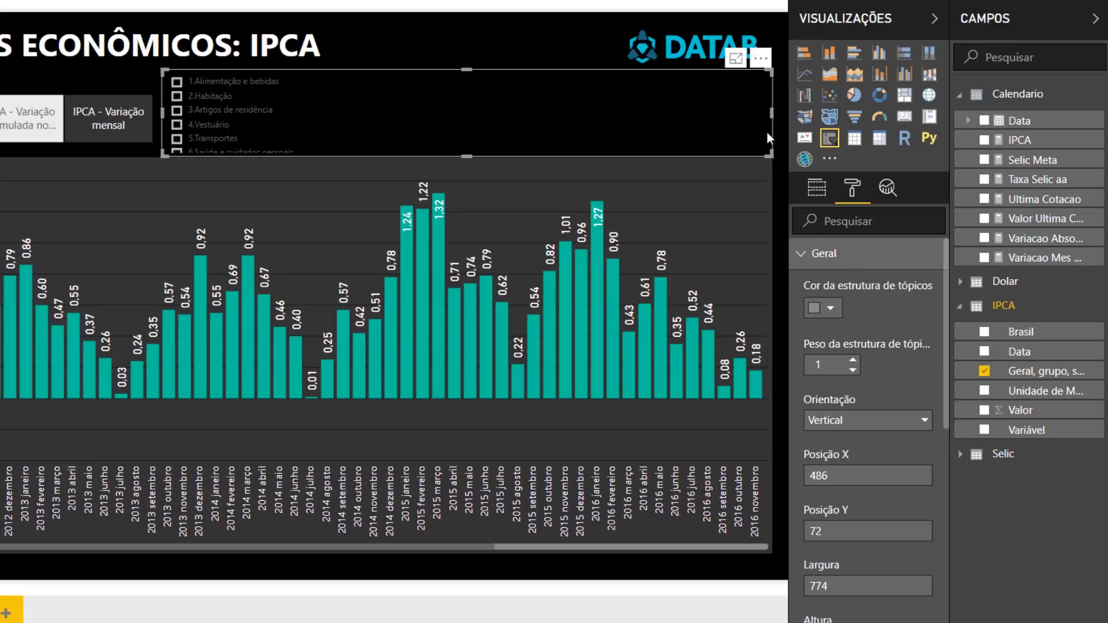
pyautogui.click(825, 260)
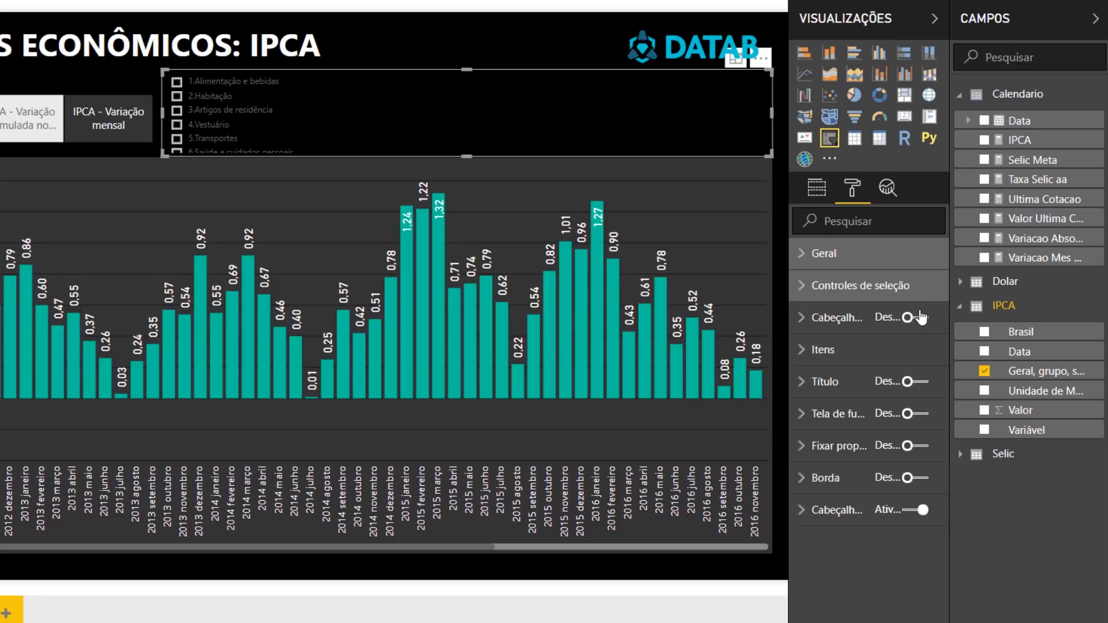
pyautogui.click(912, 317)
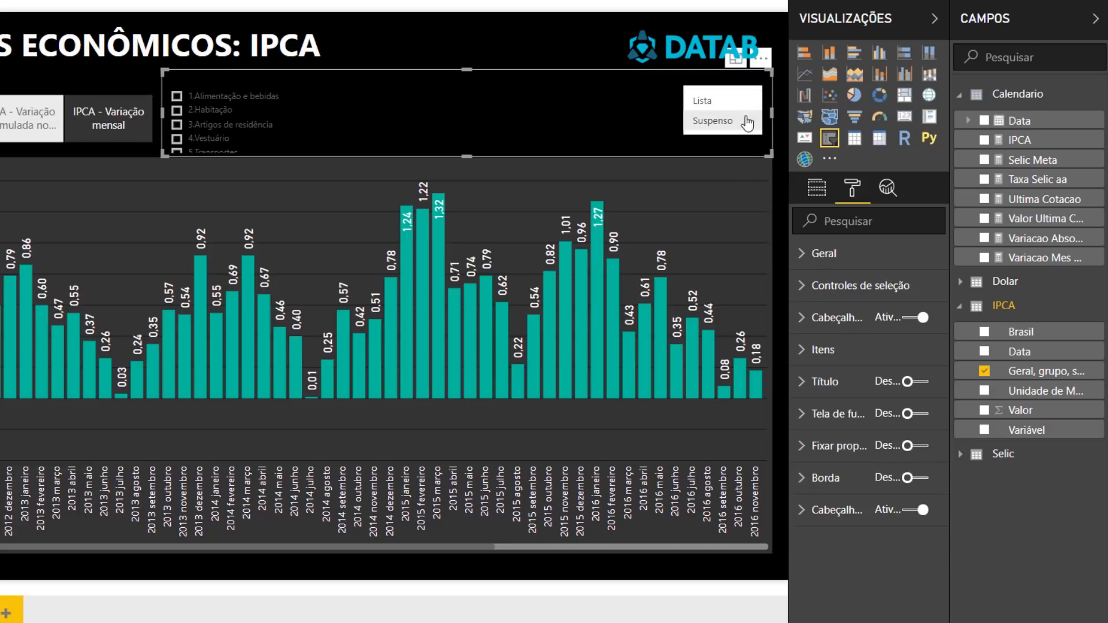
pyautogui.click(713, 123)
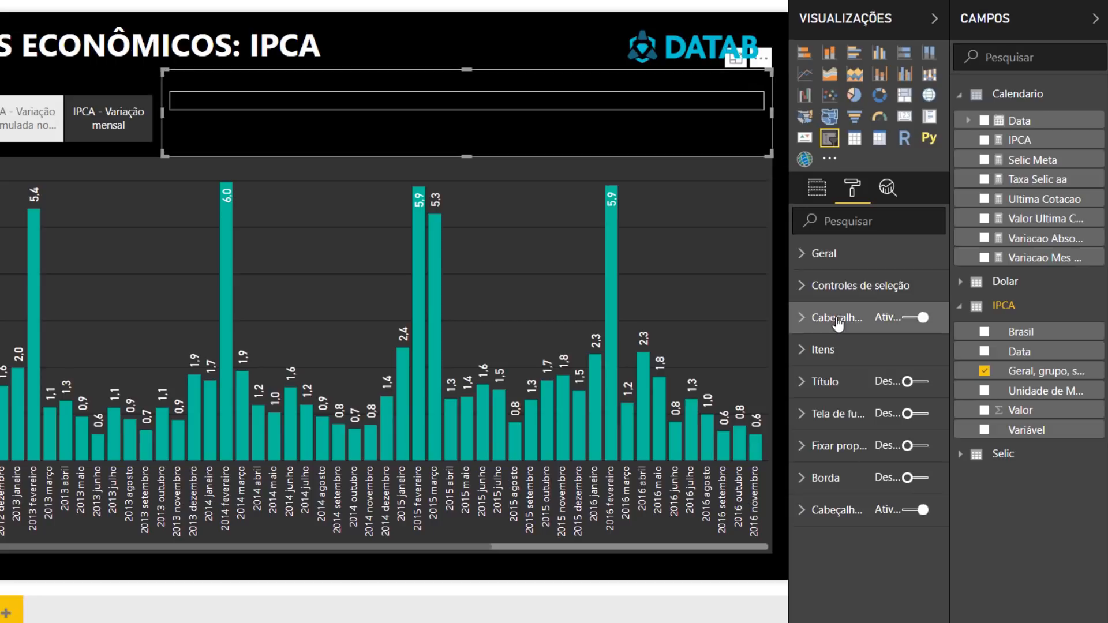
# Give the group slicer's items a white font and a teal background.
pyautogui.click(824, 352)
pyautogui.click(825, 407)
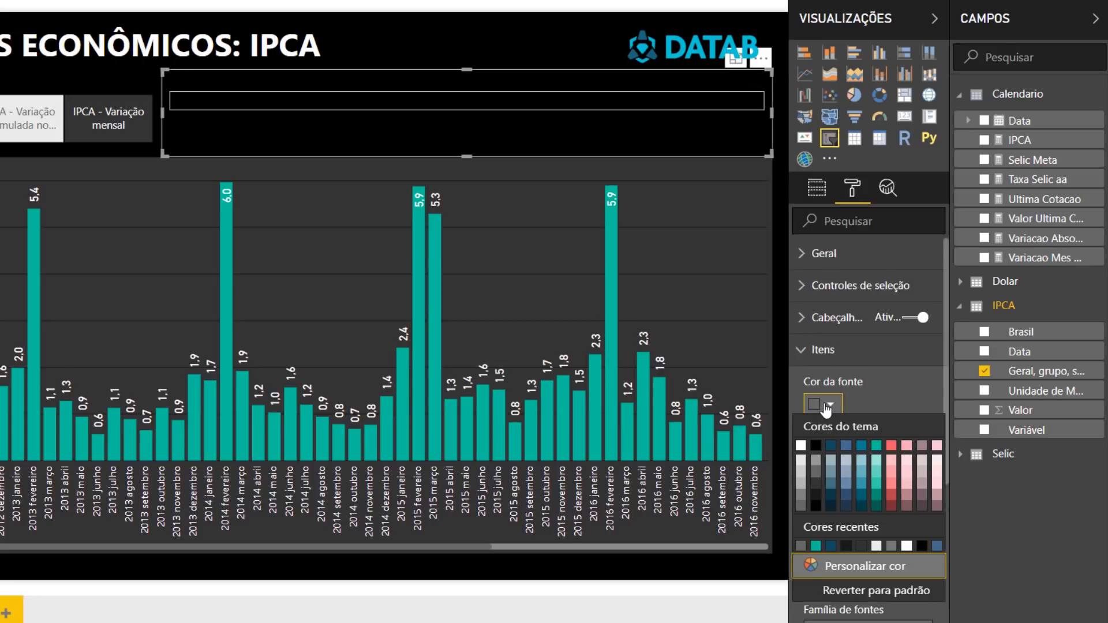
pyautogui.click(800, 446)
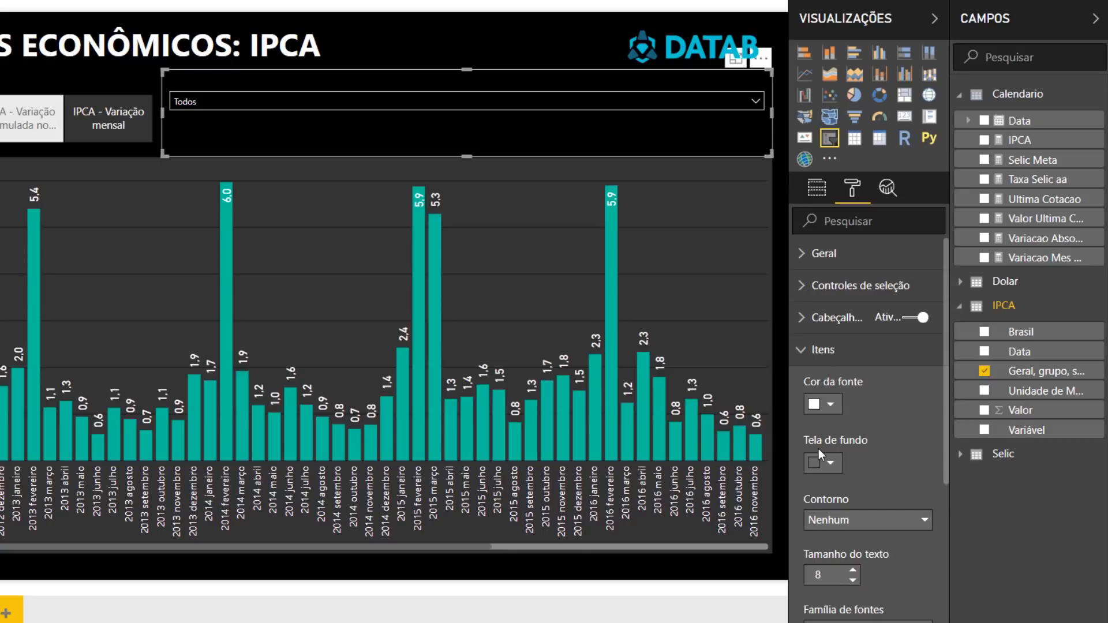
pyautogui.click(820, 468)
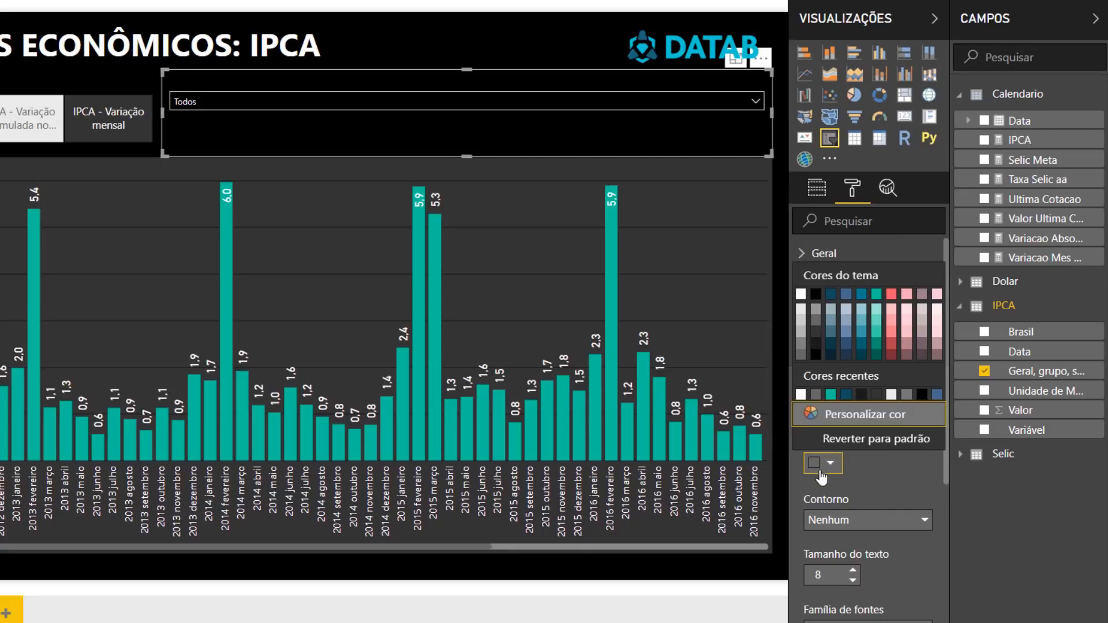
pyautogui.click(876, 294)
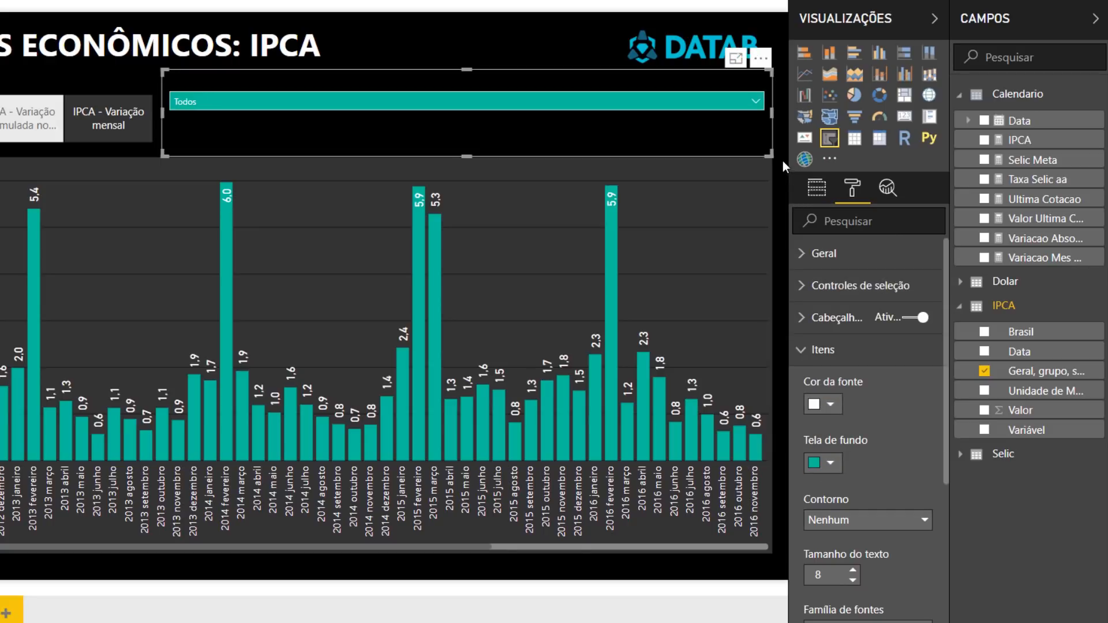
# Shrink the group slicer, align it beside the Variável slicer, and set its item text size to 11.
pyautogui.moveTo(770, 155); pyautogui.dragTo(332, 133)
pyautogui.moveTo(275, 68)
pyautogui.mouseDown()
pyautogui.moveTo(272, 95)
pyautogui.moveTo(272, 78)
pyautogui.mouseUp()
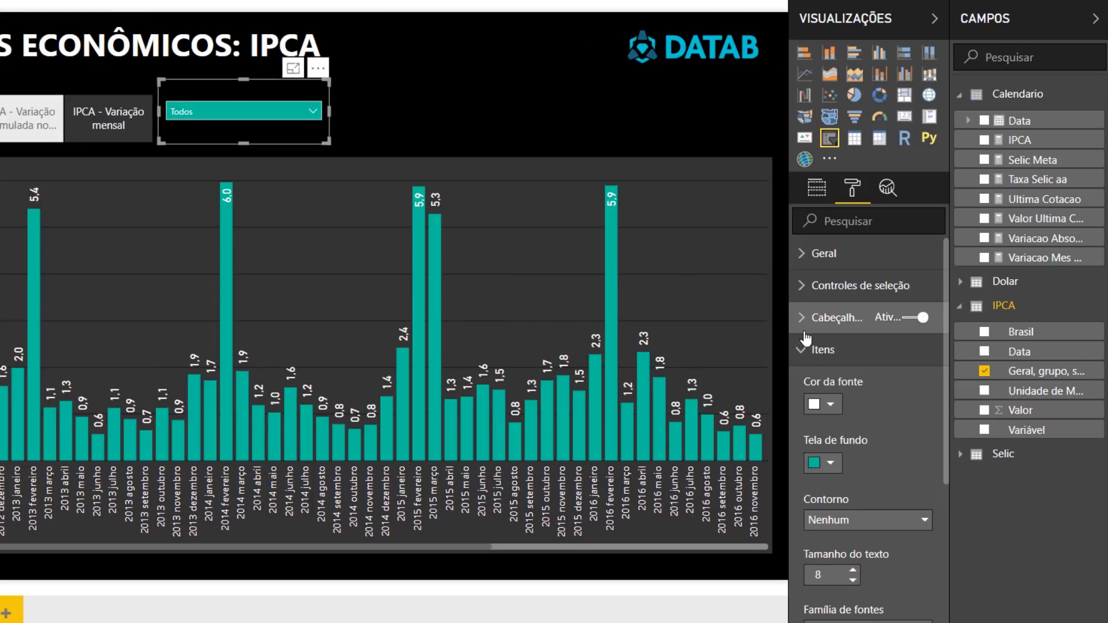
pyautogui.scroll(-3, 866, 444)
pyautogui.click(852, 392)
pyautogui.click(853, 393)
pyautogui.click(852, 392)
# Filter the group slicer to Índice geral and collapse its list.
pyautogui.click(276, 112)
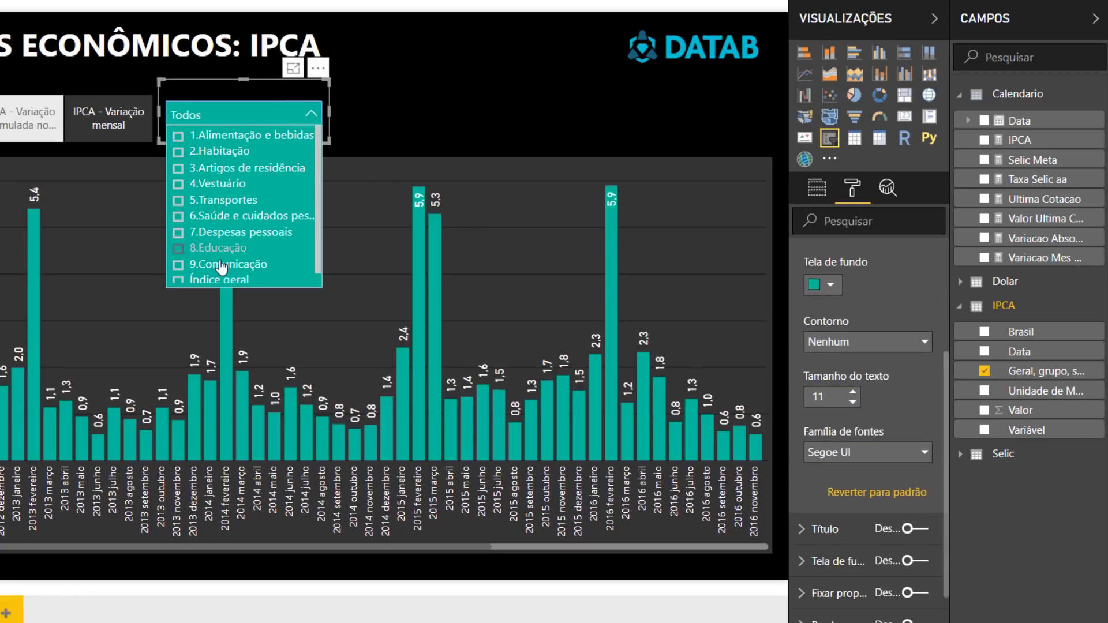
pyautogui.click(222, 279)
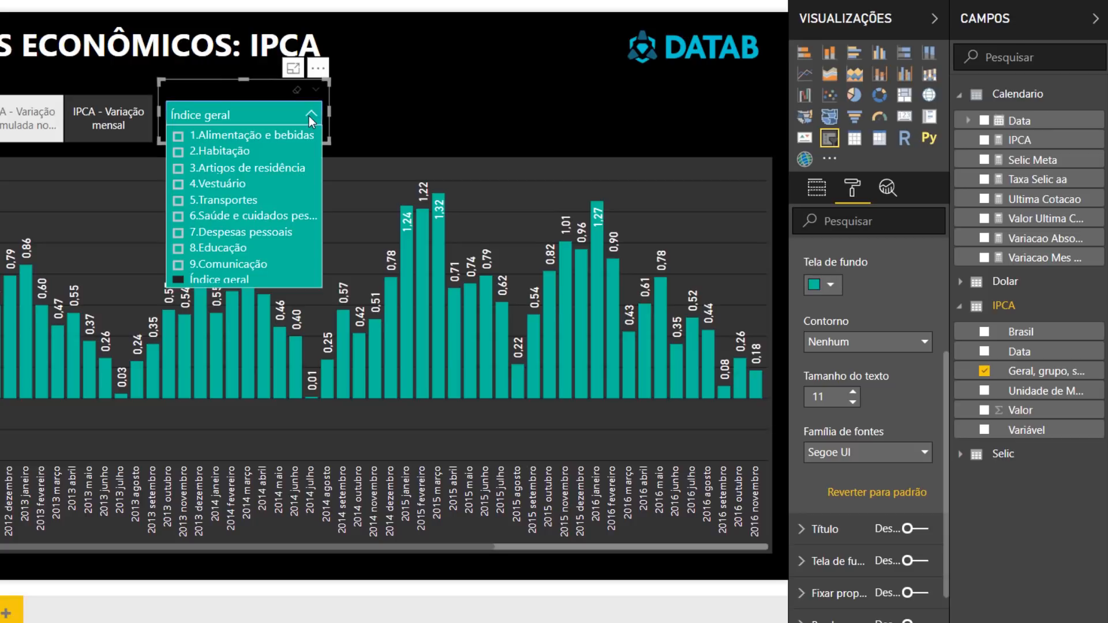
pyautogui.click(310, 115)
pyautogui.click(432, 99)
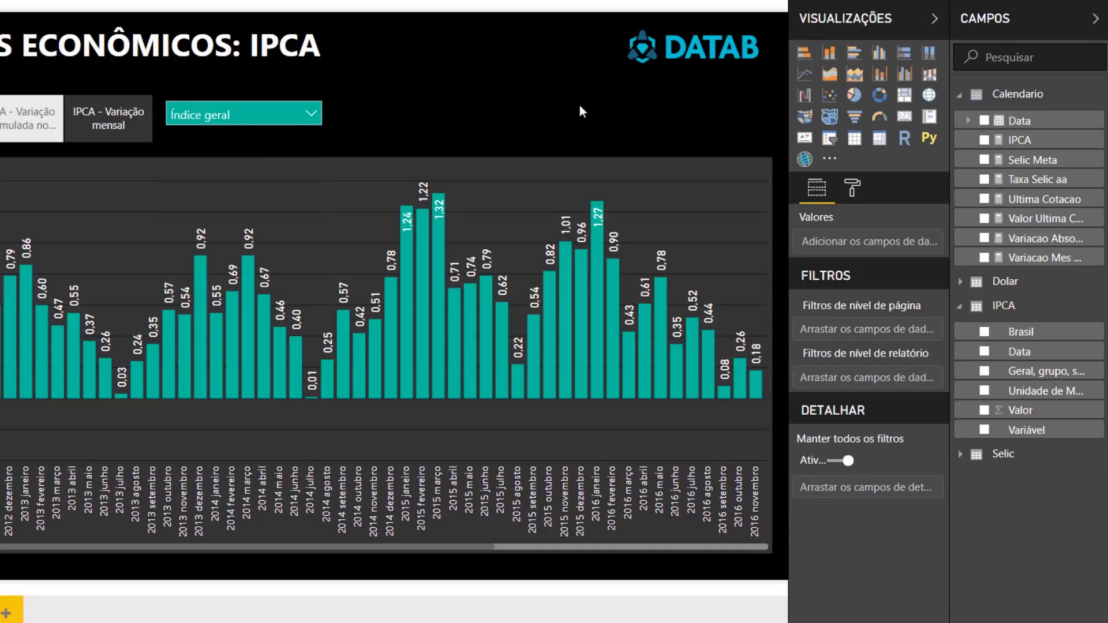
# Add a Relativo slicer for the Calendario table's Data field and shrink it into the space beside the group slicer.
pyautogui.click(829, 138)
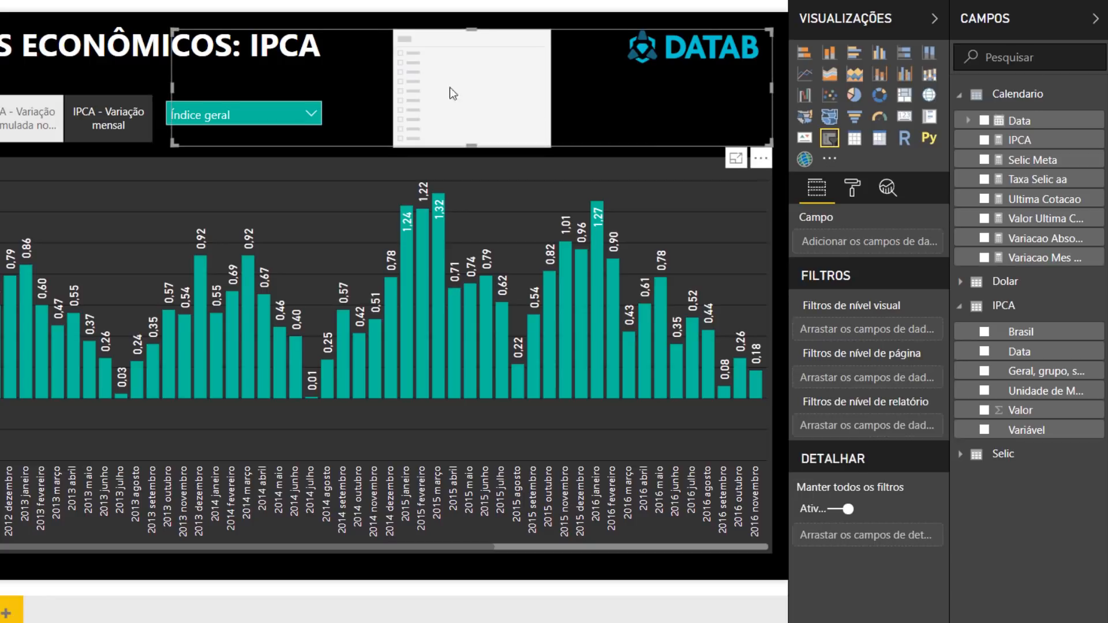
pyautogui.moveTo(1015, 120); pyautogui.dragTo(894, 245)
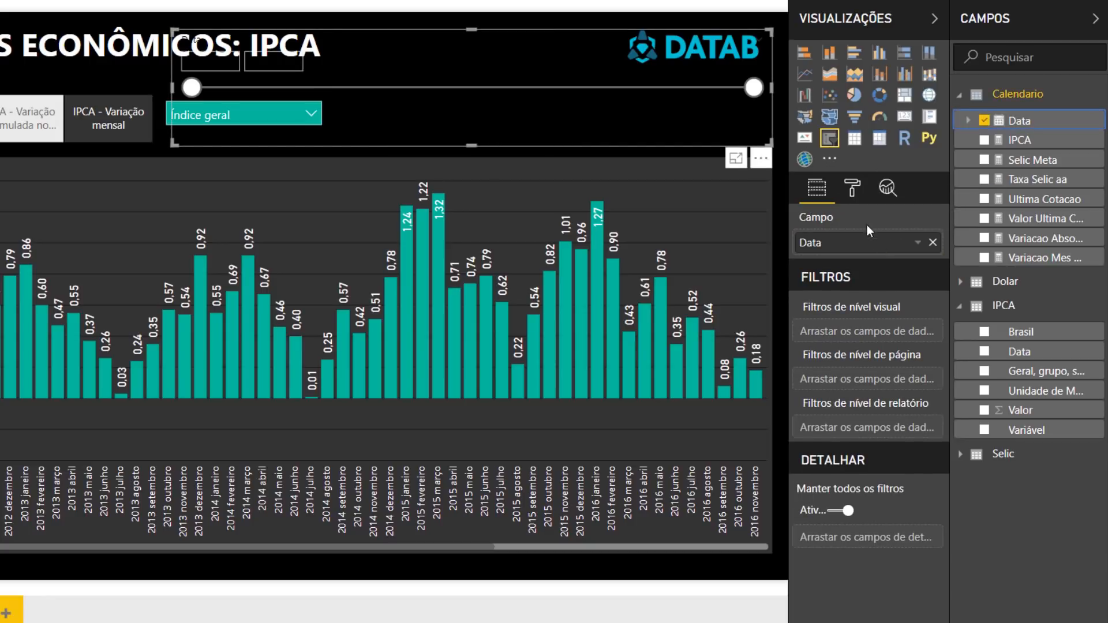
pyautogui.click(759, 43)
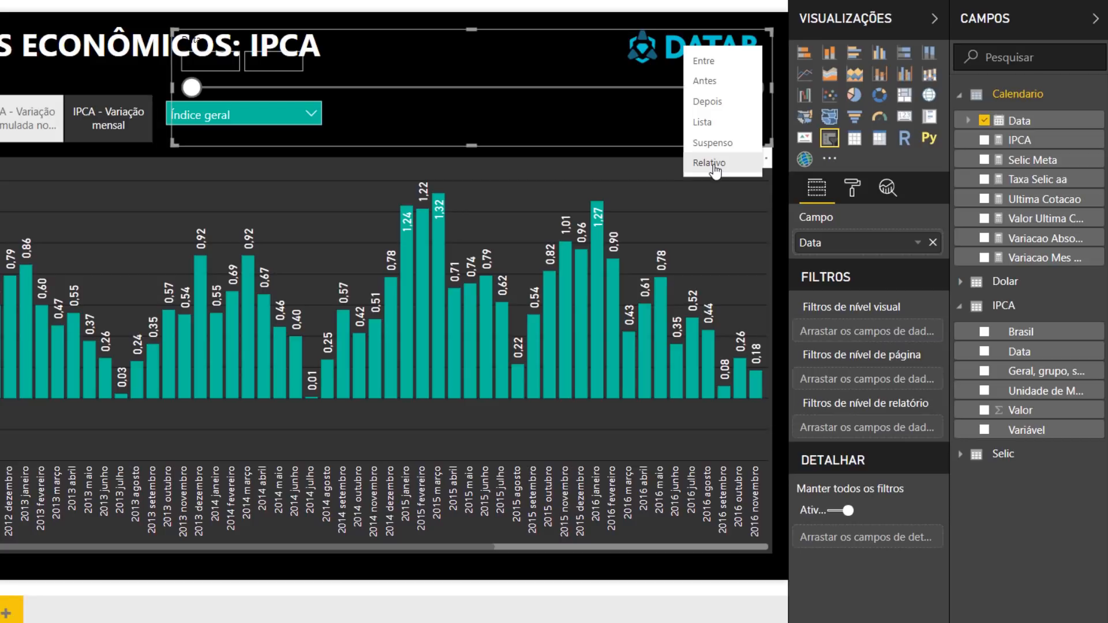
pyautogui.moveTo(174, 144); pyautogui.dragTo(562, 109)
pyautogui.moveTo(704, 95); pyautogui.dragTo(510, 112)
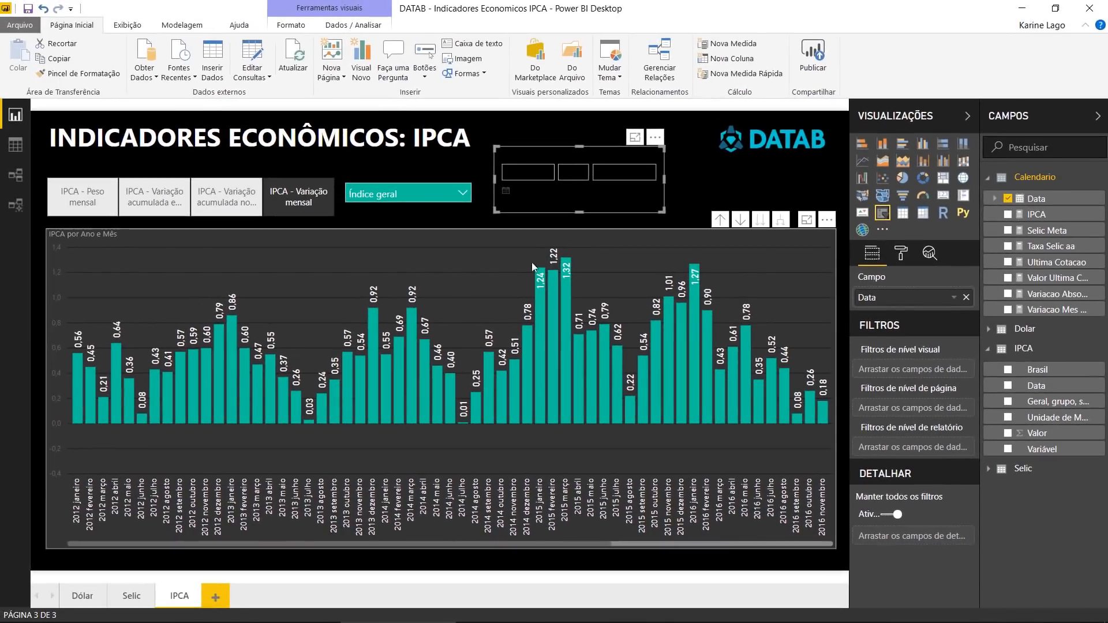
# Copy the Selic page's date slicer formatting, including its Último 5 Anos range, onto the IPCA page's date slicer.
pyautogui.click(131, 596)
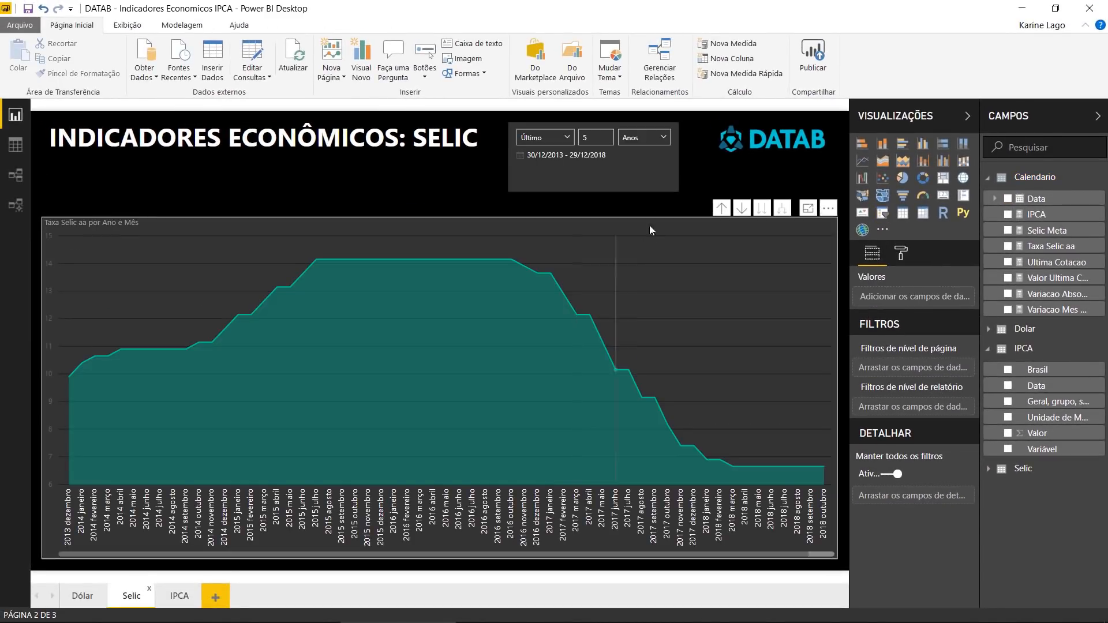
pyautogui.click(662, 165)
pyautogui.click(79, 73)
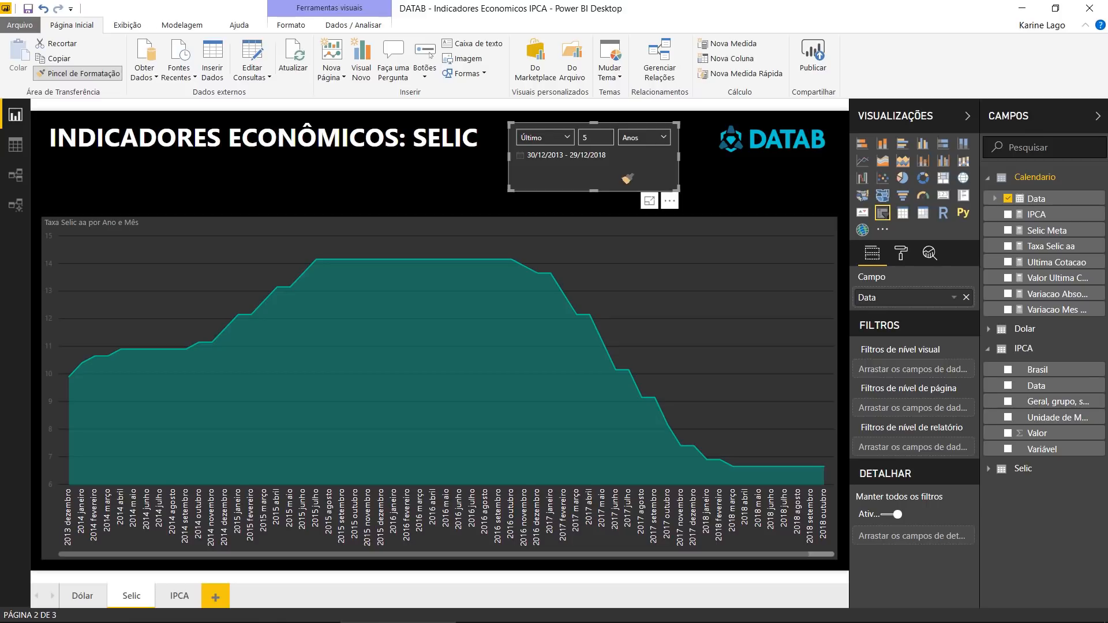
pyautogui.click(179, 596)
pyautogui.click(593, 190)
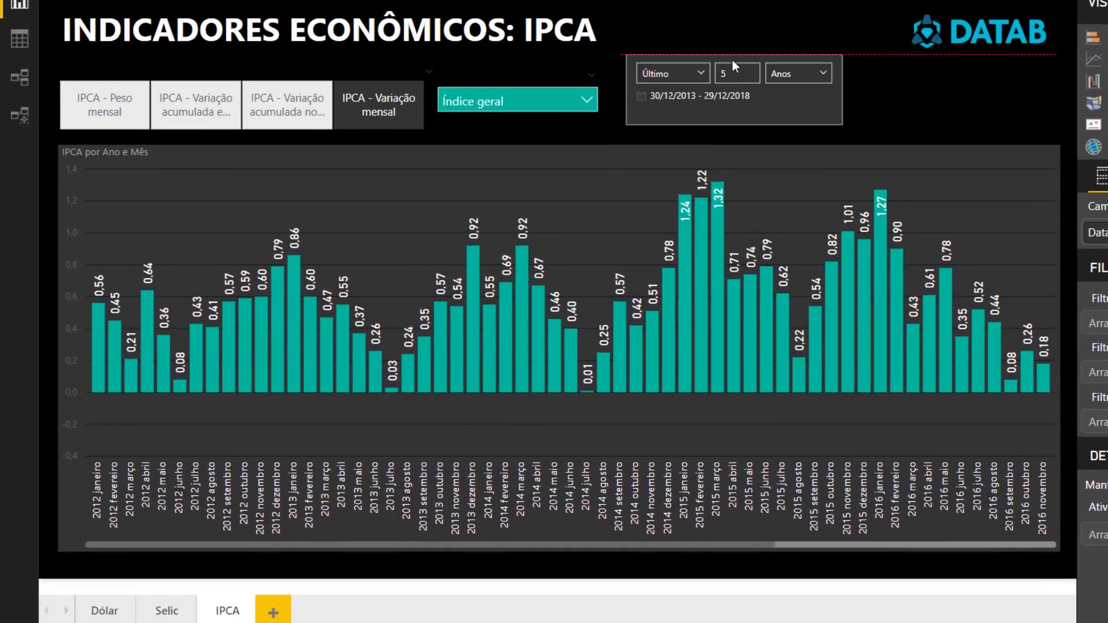
pyautogui.click(933, 93)
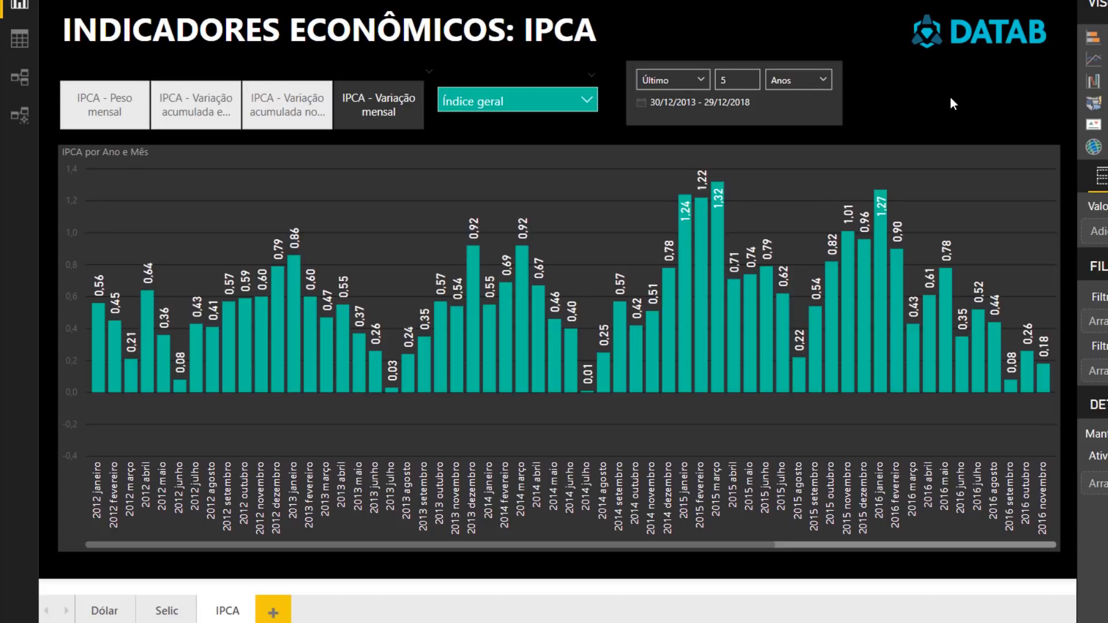
# Examine the IPCA chart for the year-to-date variation, the 12-month variation and IPCA - Peso mensal.
pyautogui.click(297, 107)
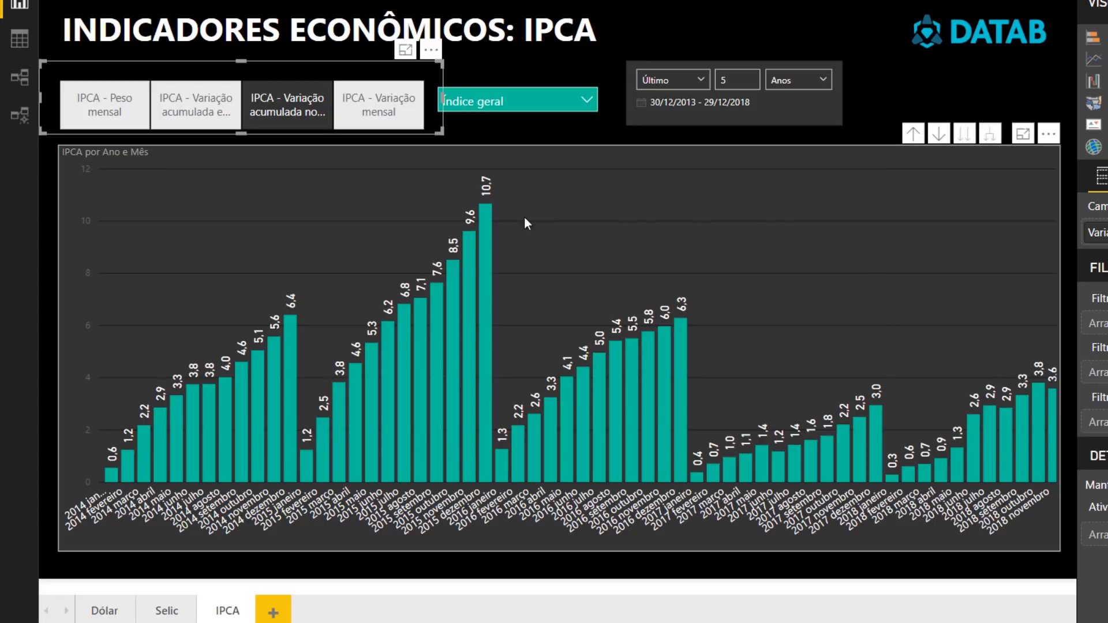
pyautogui.moveTo(489, 238)
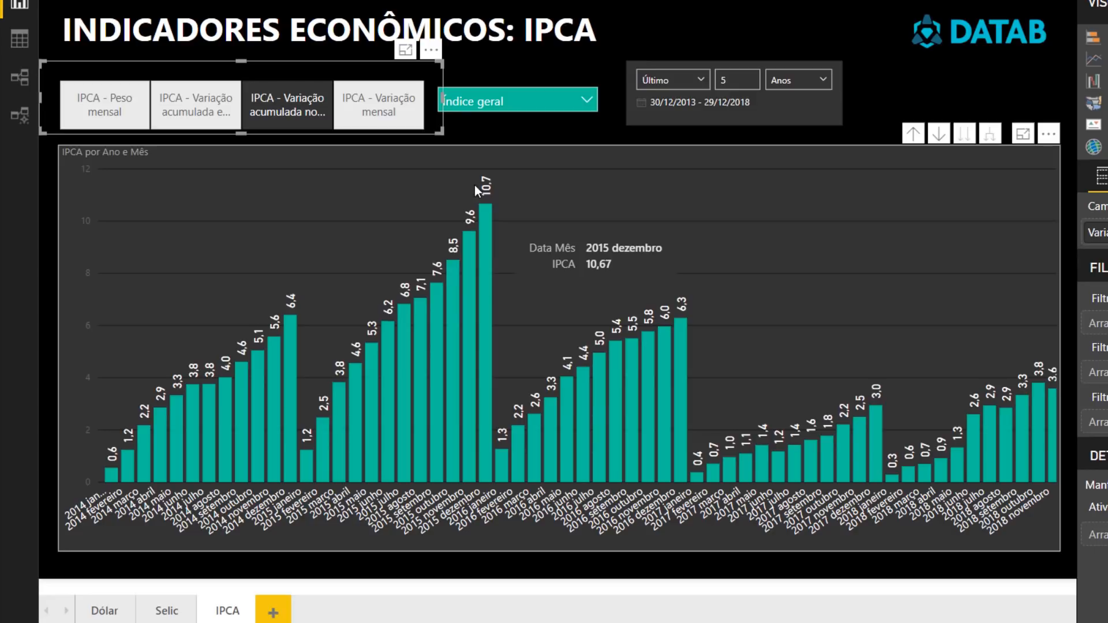
pyautogui.click(186, 101)
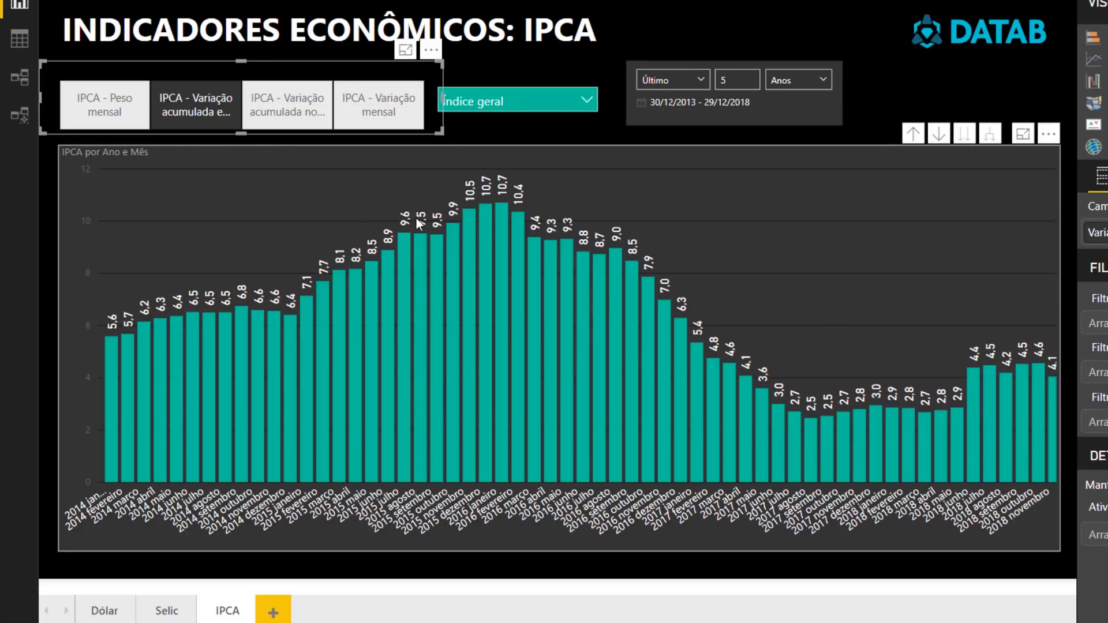
pyautogui.click(113, 103)
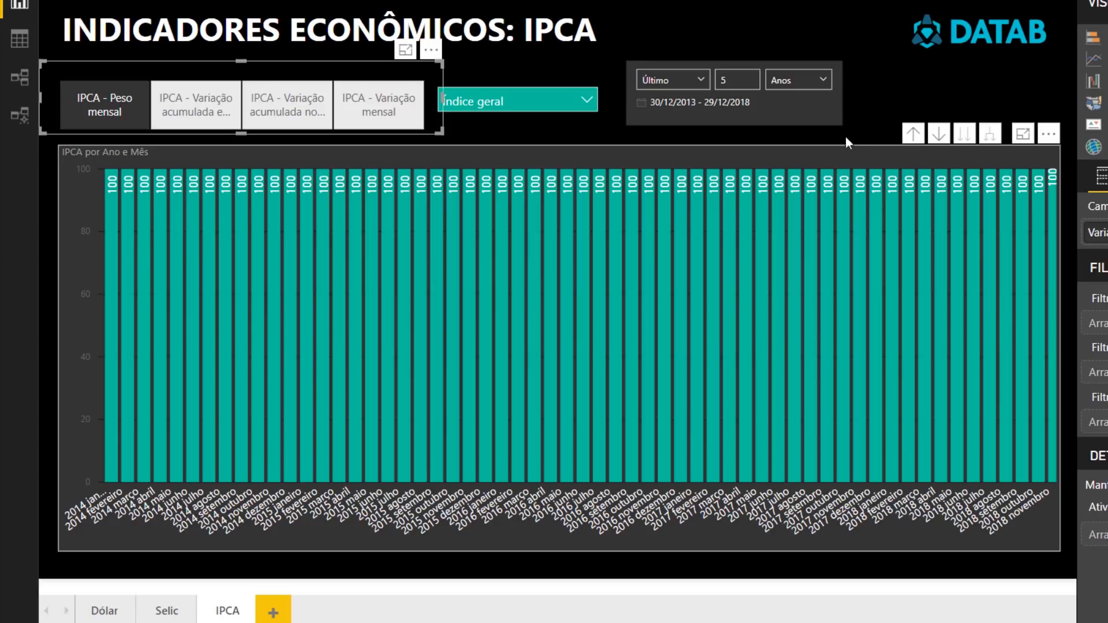
# Examine the monthly weight of Habitação, Transportes, Saúde e cuidados pessoais and Despesas pessoais, clear the group selection and collapse its list.
pyautogui.click(524, 107)
pyautogui.click(519, 147)
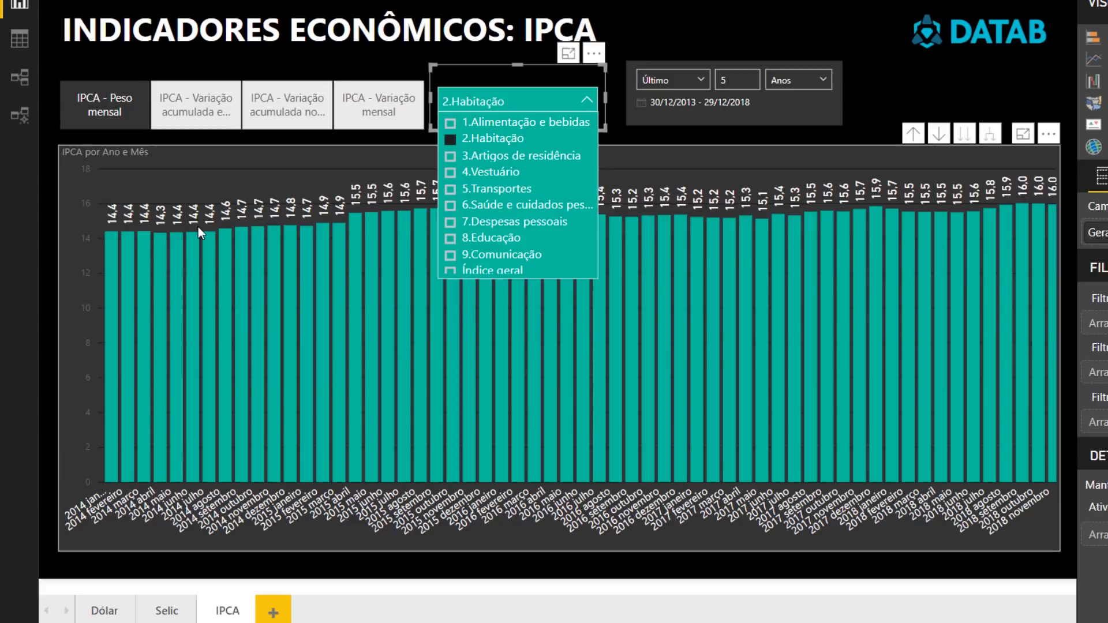
pyautogui.click(519, 190)
pyautogui.click(508, 205)
pyautogui.click(495, 224)
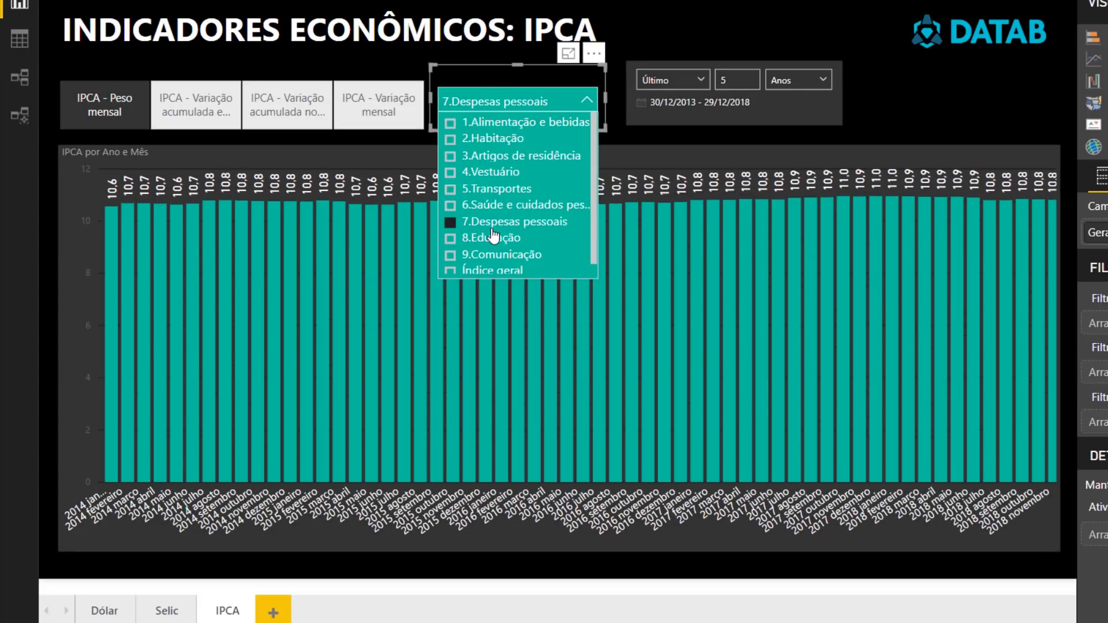
pyautogui.click(492, 231)
pyautogui.click(492, 231)
pyautogui.click(492, 231)
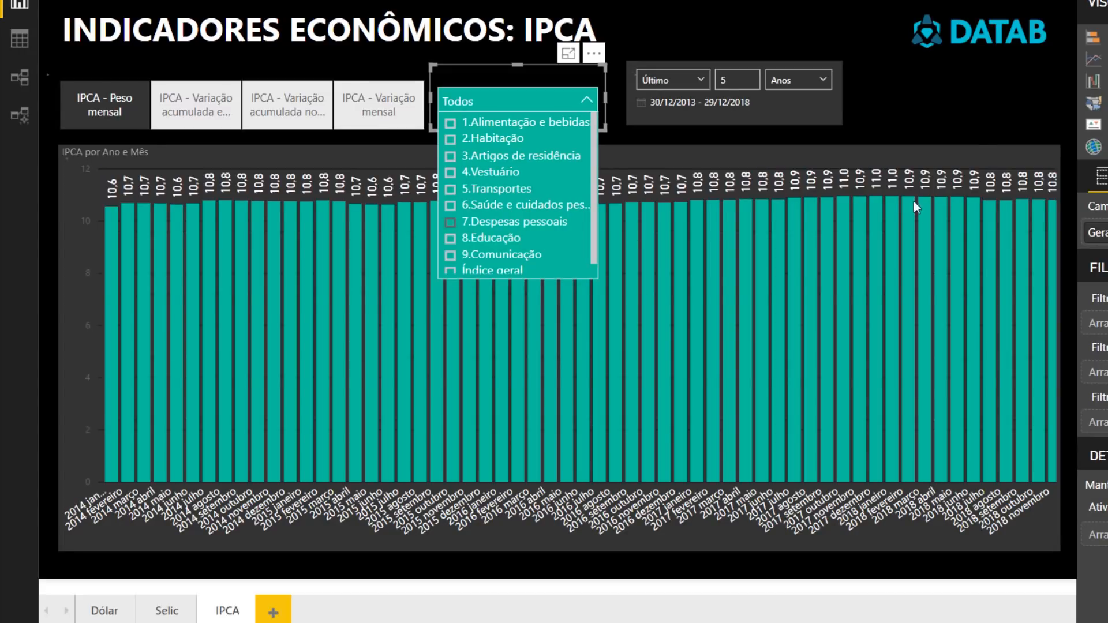
pyautogui.click(970, 105)
# Try to add Variável as a visual-level filter on the Variável slicer.
pyautogui.click(102, 123)
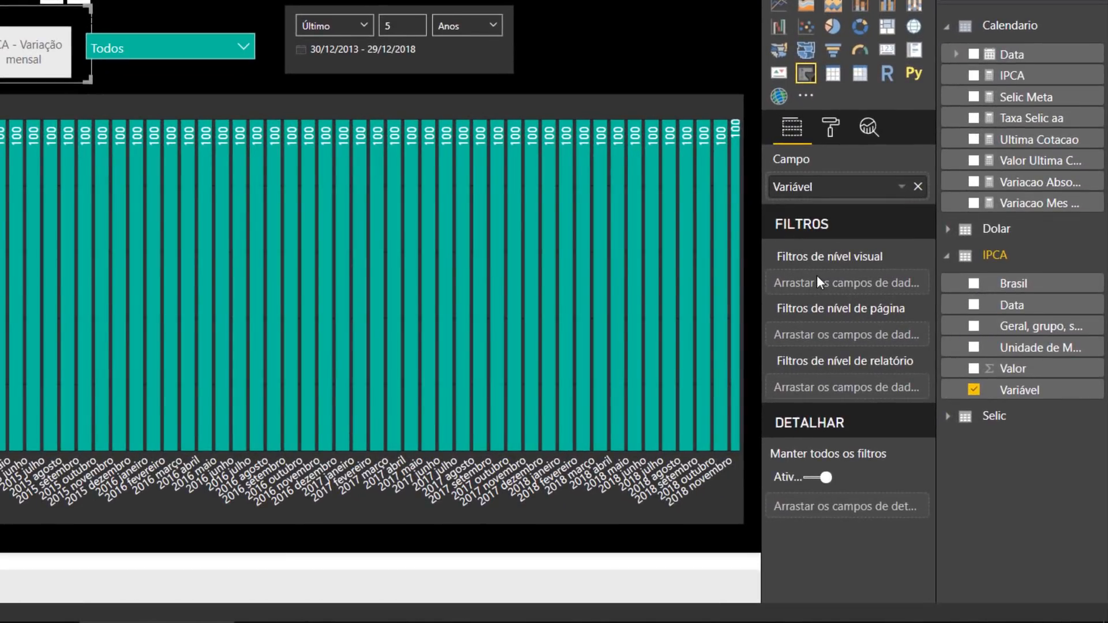
pyautogui.moveTo(1020, 391); pyautogui.dragTo(832, 272)
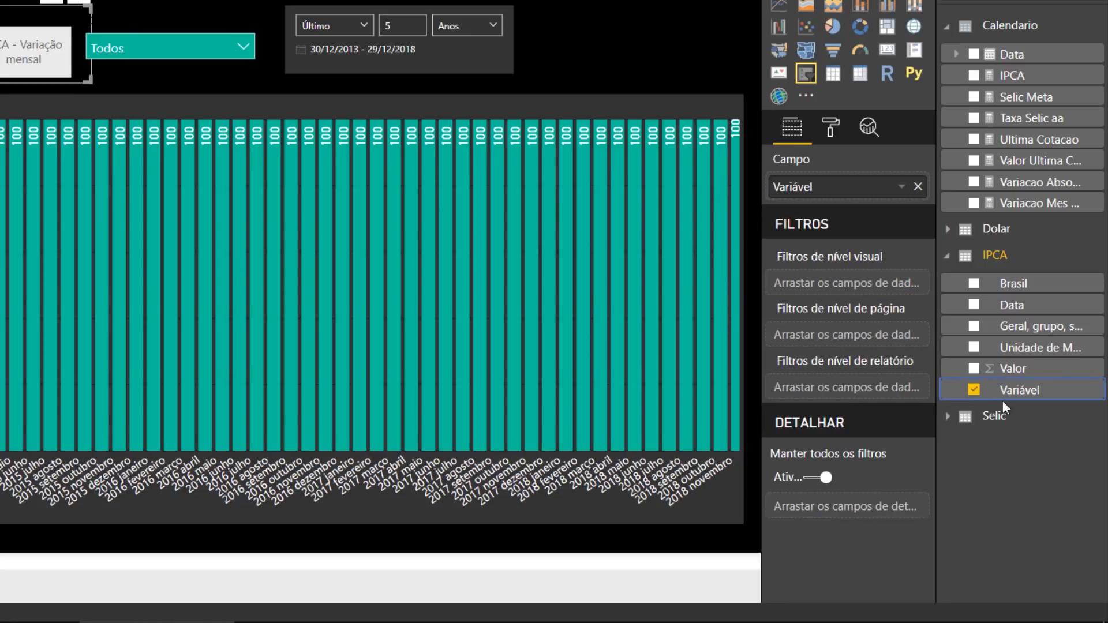
pyautogui.moveTo(1004, 390); pyautogui.dragTo(844, 270)
# Exclude IPCA - Peso mensal with a page-level filter on Variável and set the Variável slicer to IPCA - Variação mensal.
pyautogui.click(628, 49)
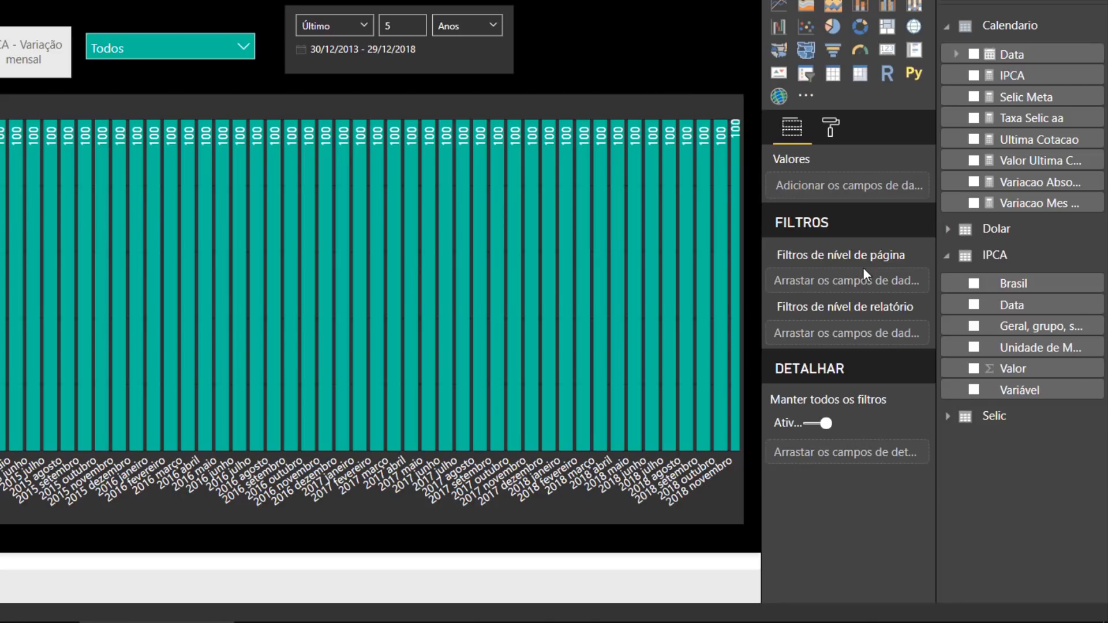
pyautogui.moveTo(1020, 391); pyautogui.dragTo(862, 289)
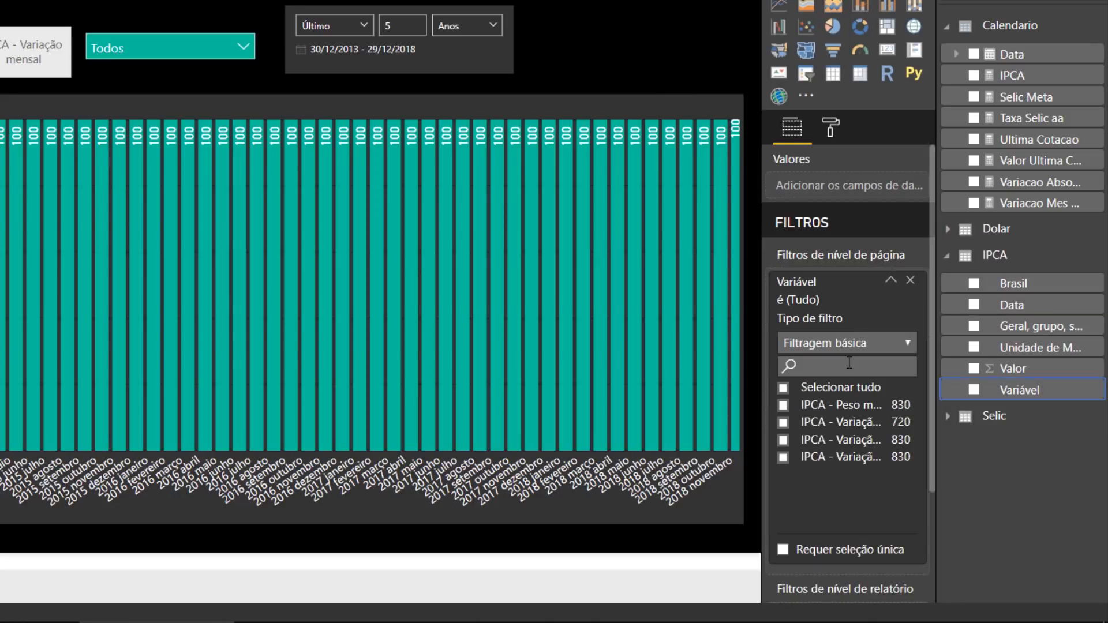
pyautogui.click(853, 395)
pyautogui.click(811, 407)
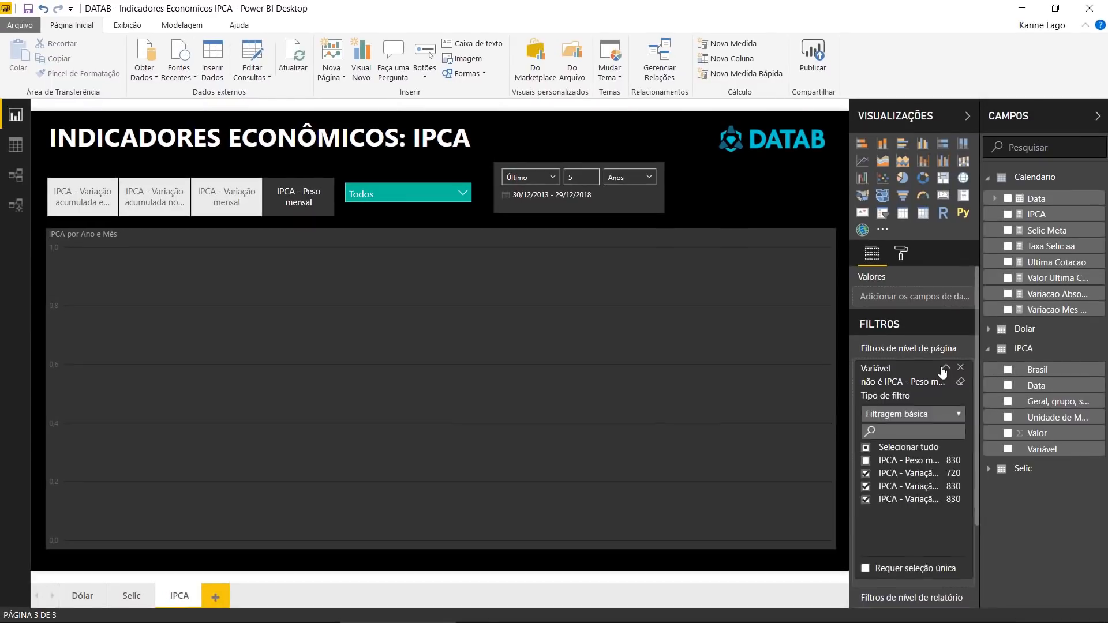
pyautogui.click(891, 281)
pyautogui.click(227, 199)
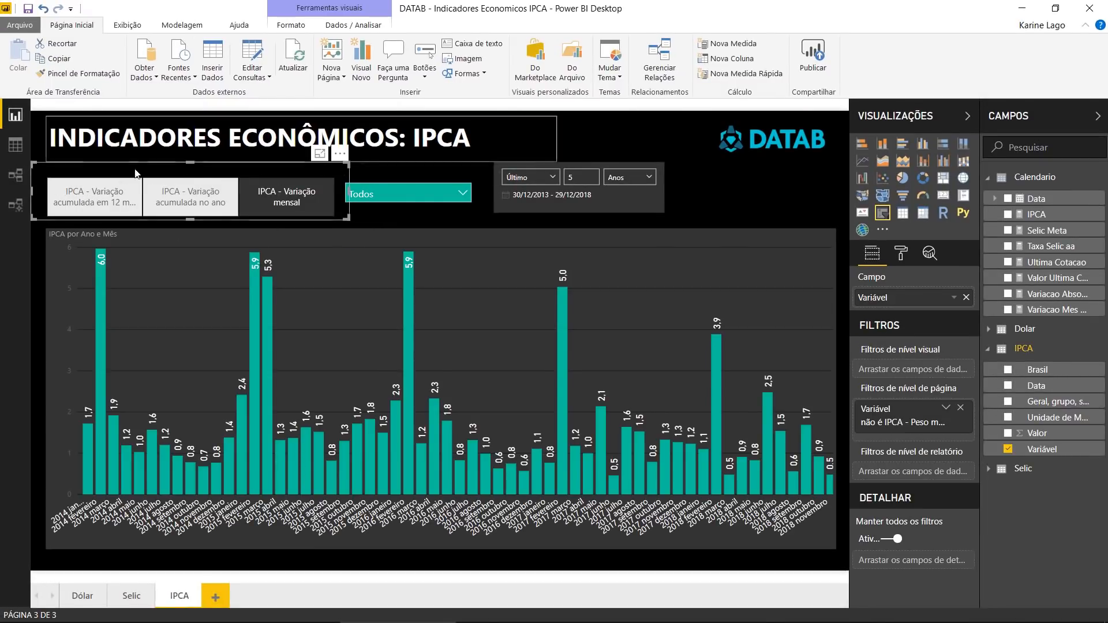
pyautogui.click(726, 199)
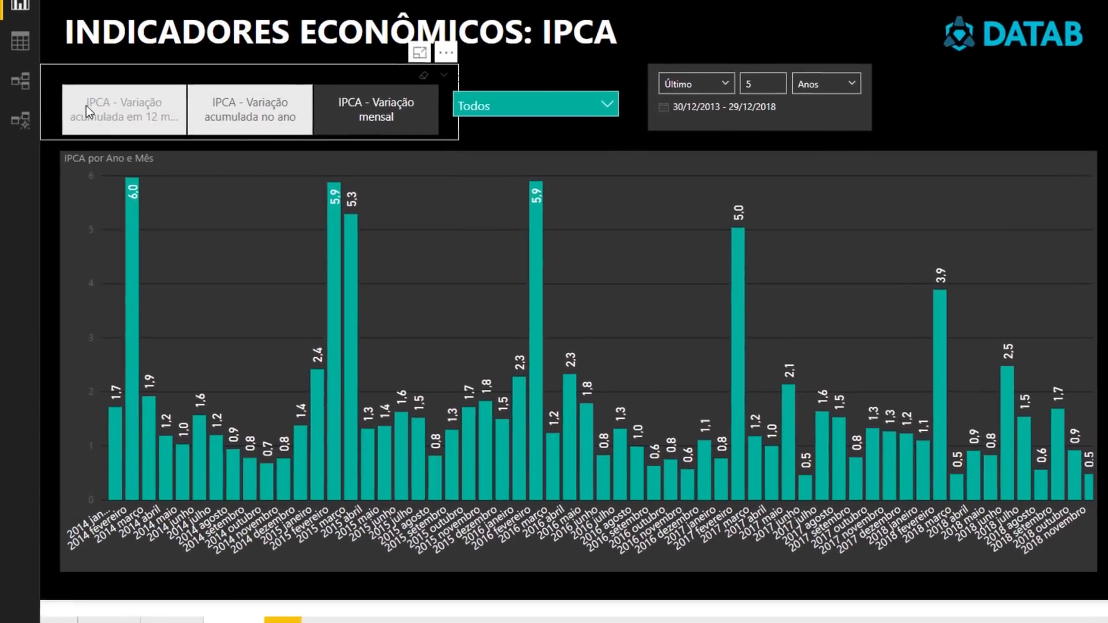
# Check the chart for the 12-month and year-to-date variations and return the slicer to IPCA - Variação mensal.
pyautogui.click(94, 196)
pyautogui.click(249, 102)
pyautogui.click(348, 116)
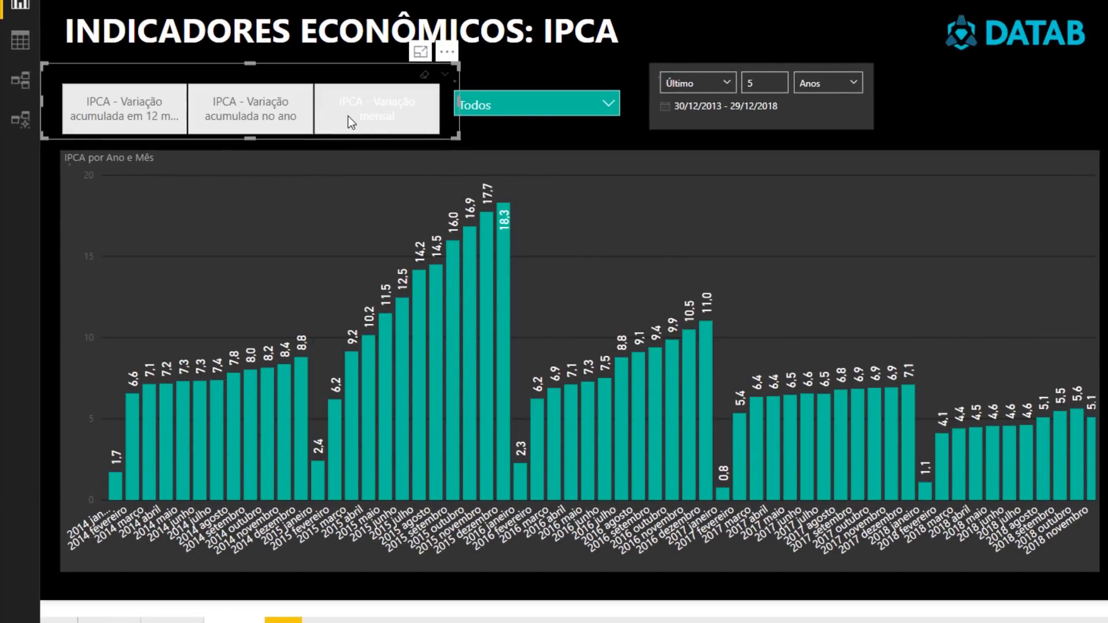
# Examine the monthly variation chart for the groups 4.Vestuário, 2.Habitação and 1.Alimentação e bebidas.
pyautogui.click(529, 108)
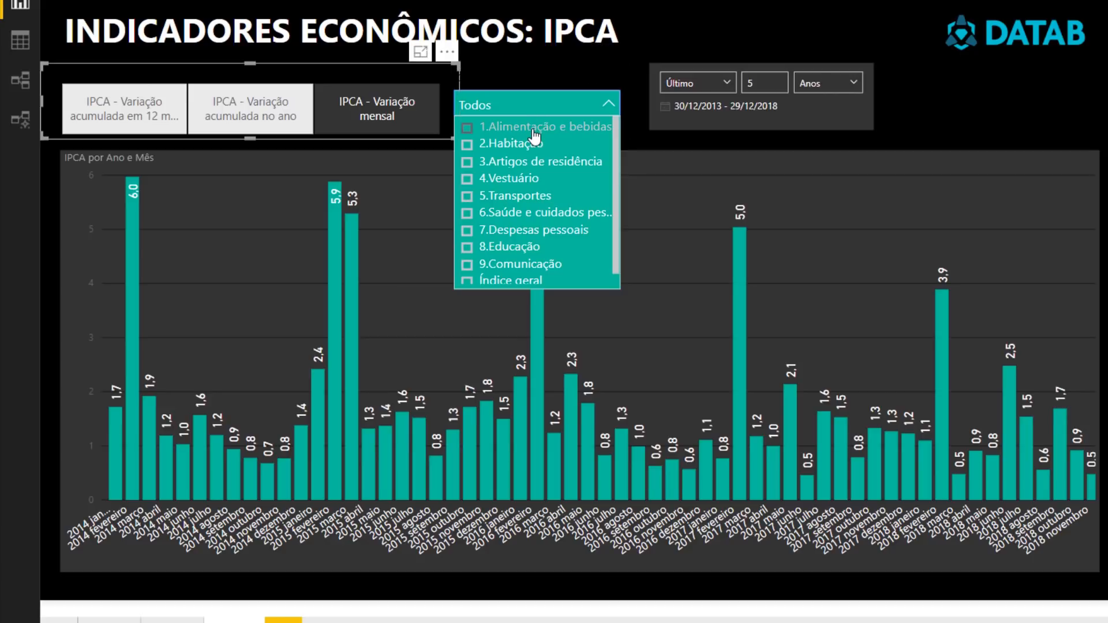
pyautogui.click(522, 183)
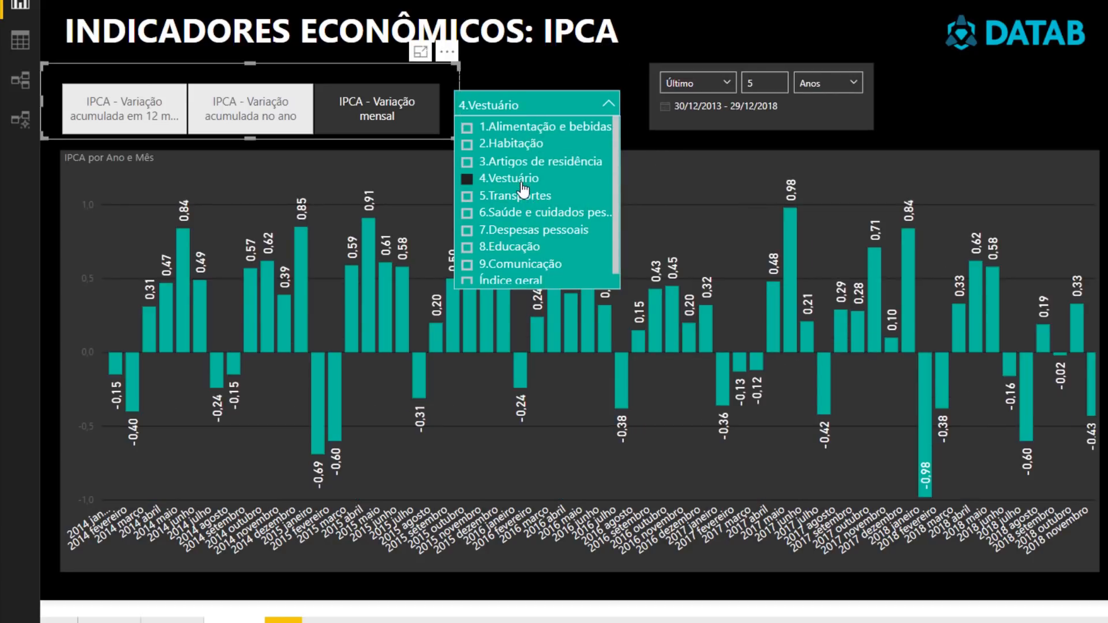
pyautogui.click(516, 143)
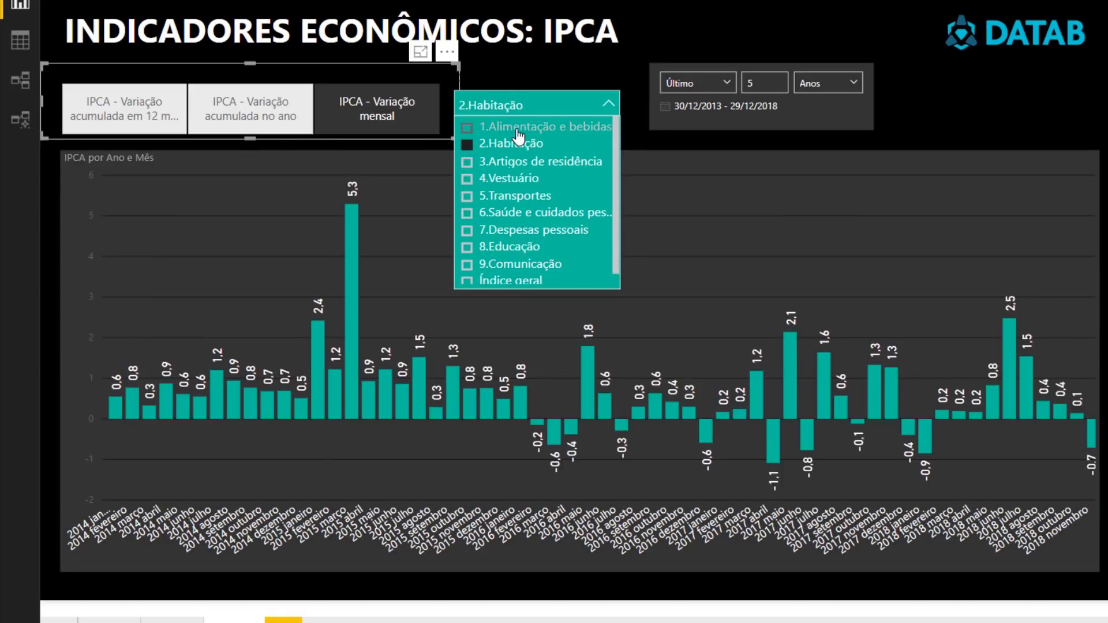
pyautogui.click(517, 131)
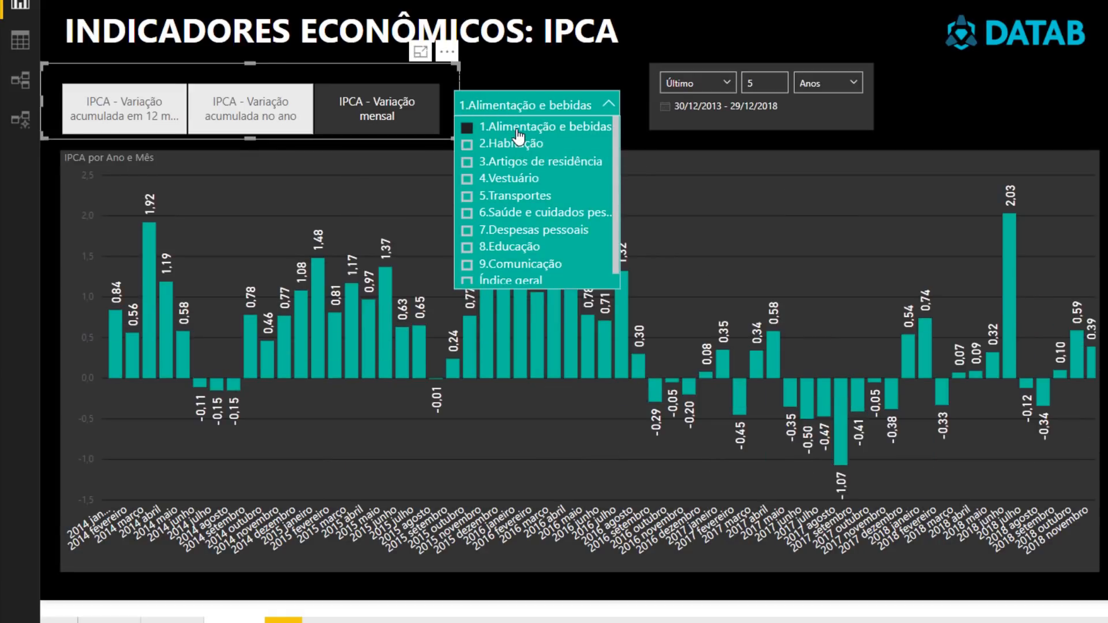